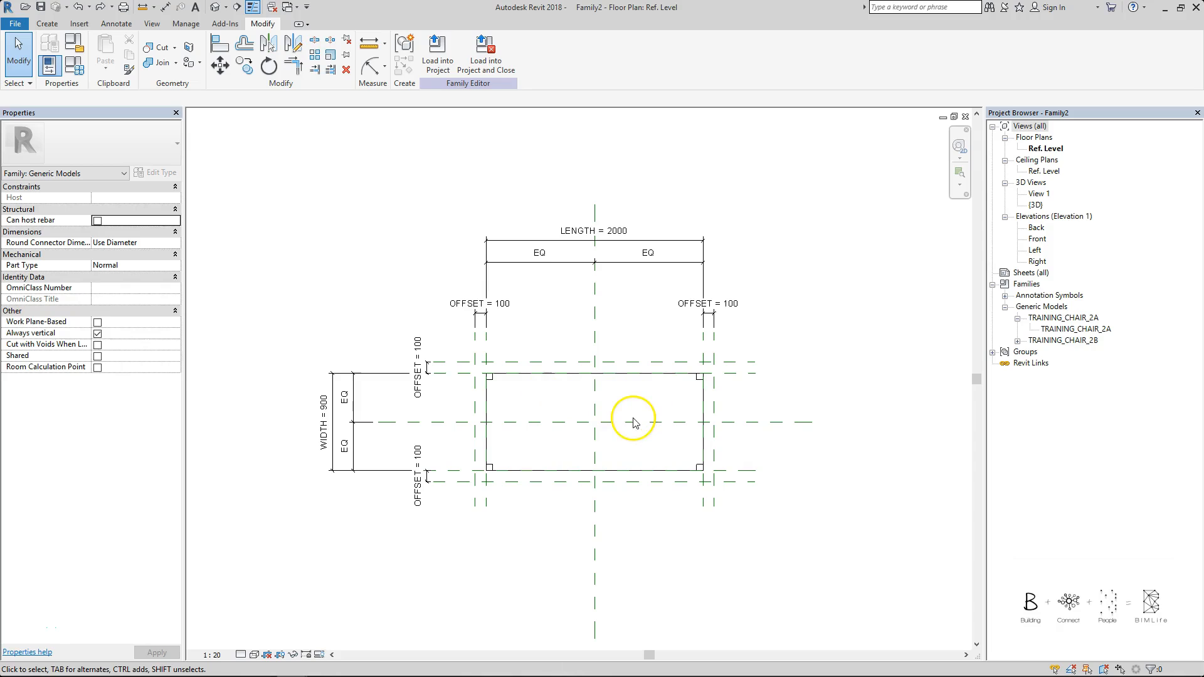
- Place a TRAINING_CHAIR_2A component beyond the table's left end, rotated so its front faces the table
key(c)
key(m)
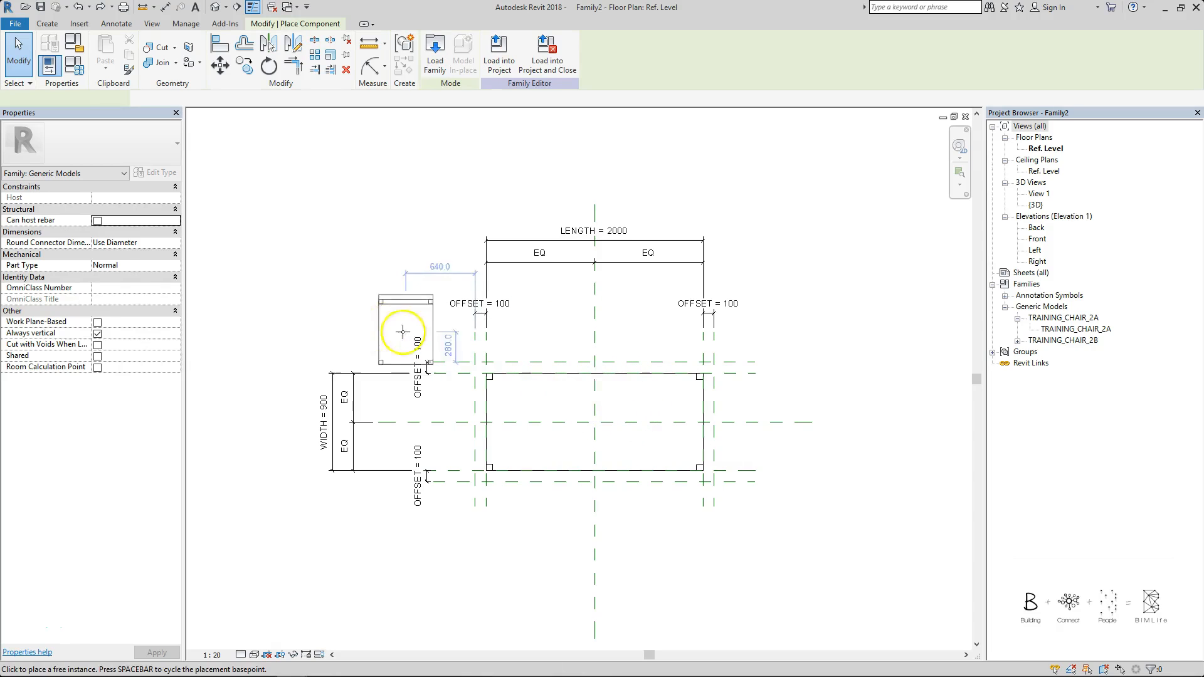
key(space)
click(370, 300)
key(Escape)
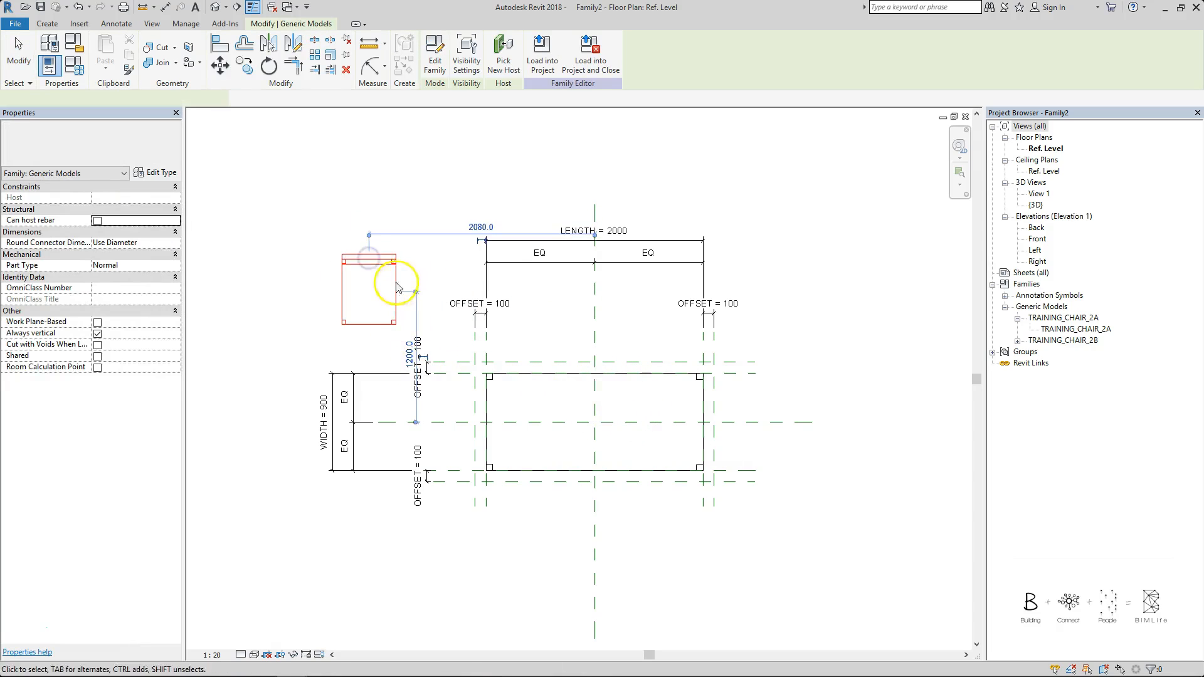
drag(399, 287, 427, 344)
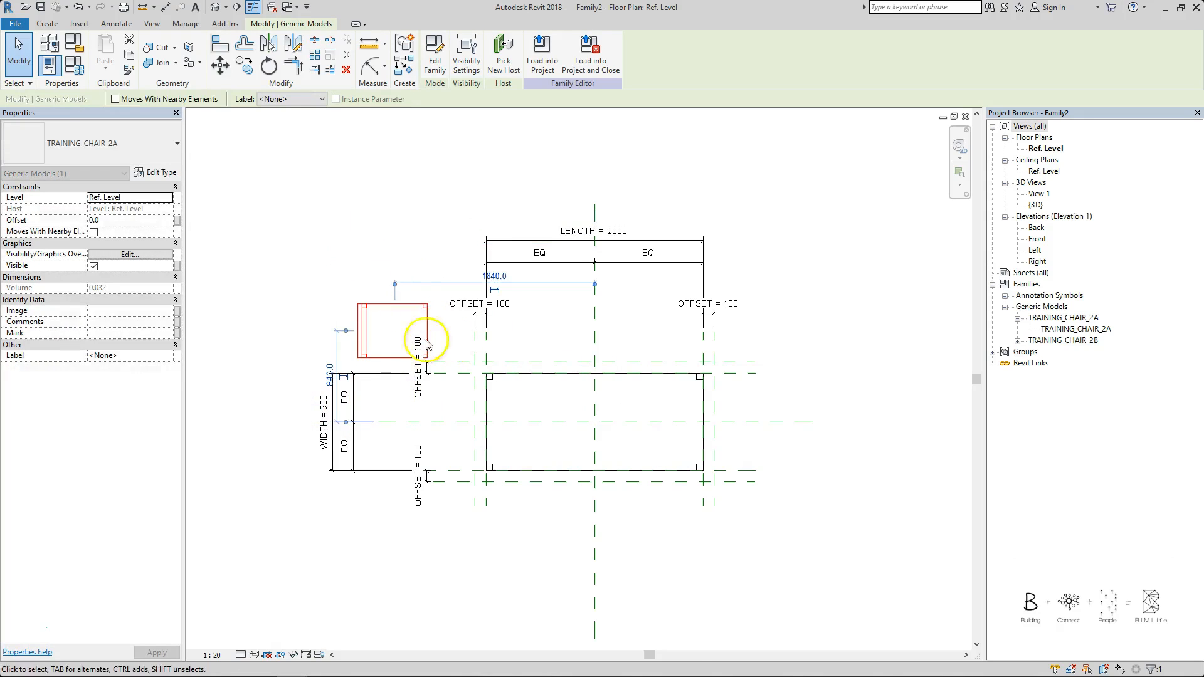
- Align and lock the left chair's centre to the table's horizontal centre plane and its front edge to the left offset plane
key(a)
key(l)
click(439, 422)
click(414, 336)
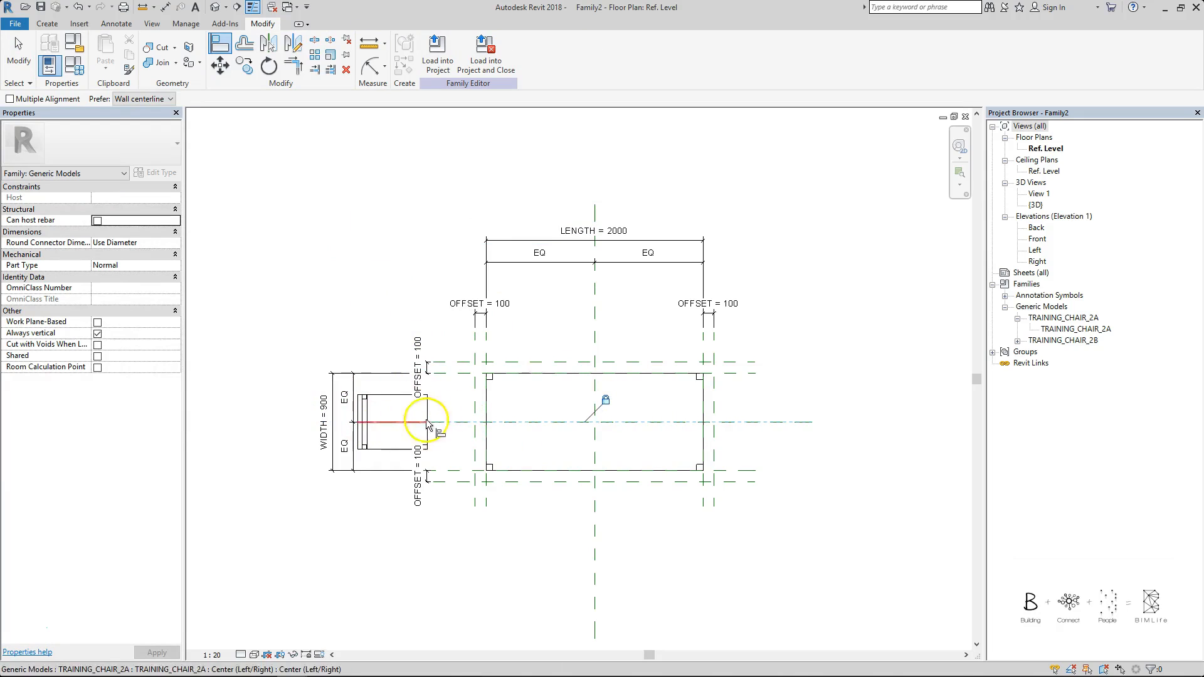
click(476, 342)
click(476, 348)
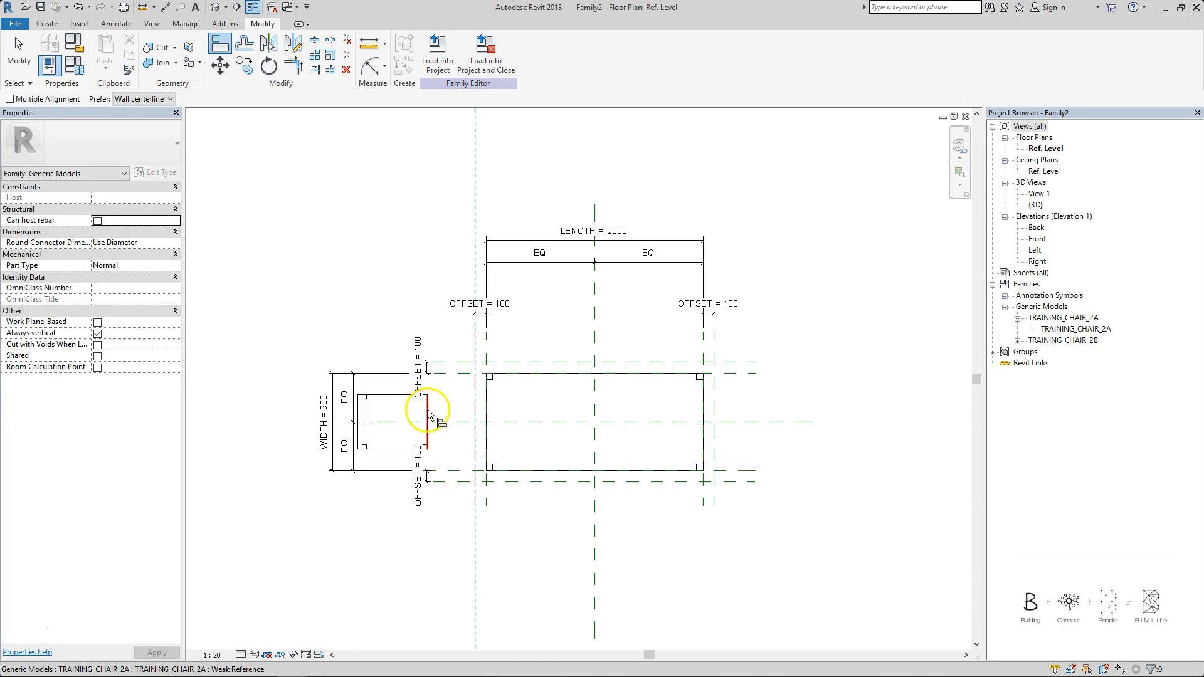
key(Tab)
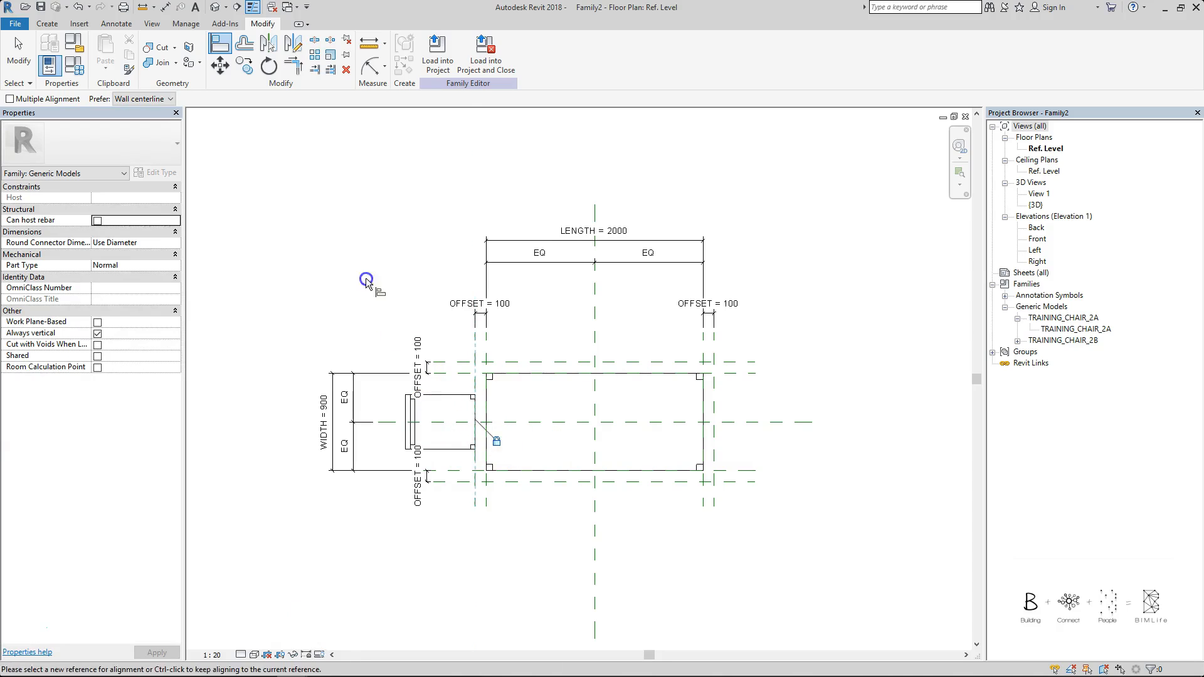
- Create a similar TRAINING_CHAIR_2A beyond the table's right end, rotated to face the table
click(456, 396)
key(c)
key(Escape)
click(456, 398)
key(c)
key(s)
key(space)
key(space)
click(785, 387)
- Align and lock the right chair's centre to the horizontal centre plane and its front edge to the right offset plane
key(a)
key(l)
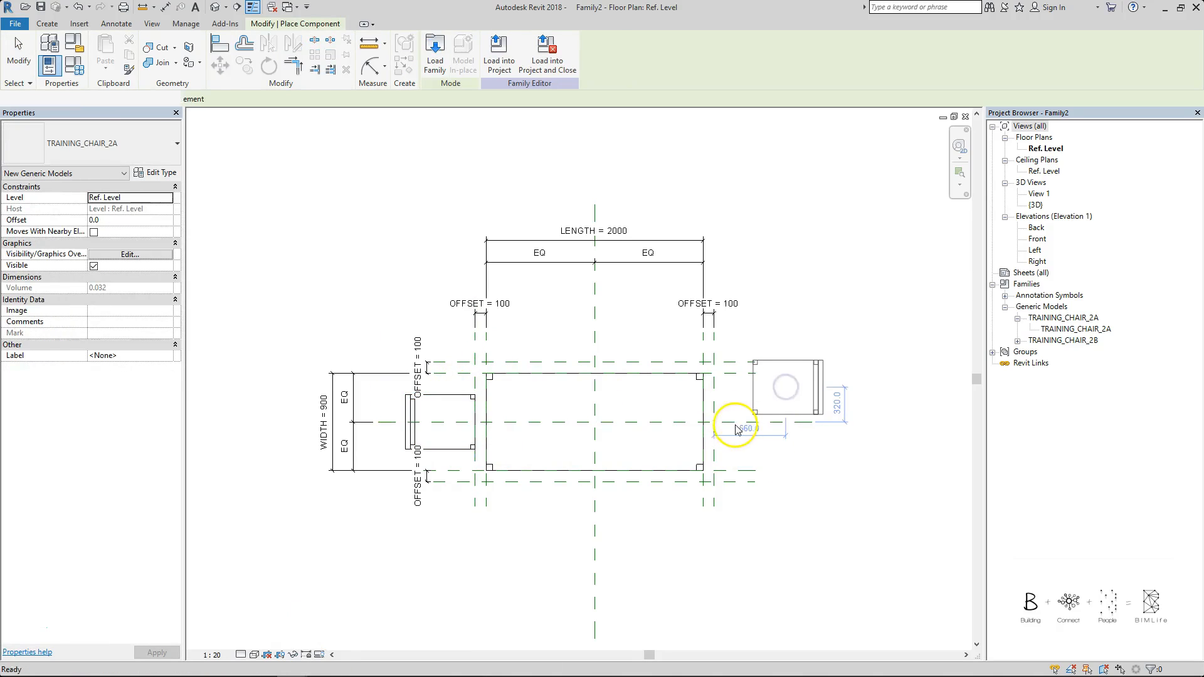
click(740, 423)
click(783, 391)
click(578, 444)
click(796, 360)
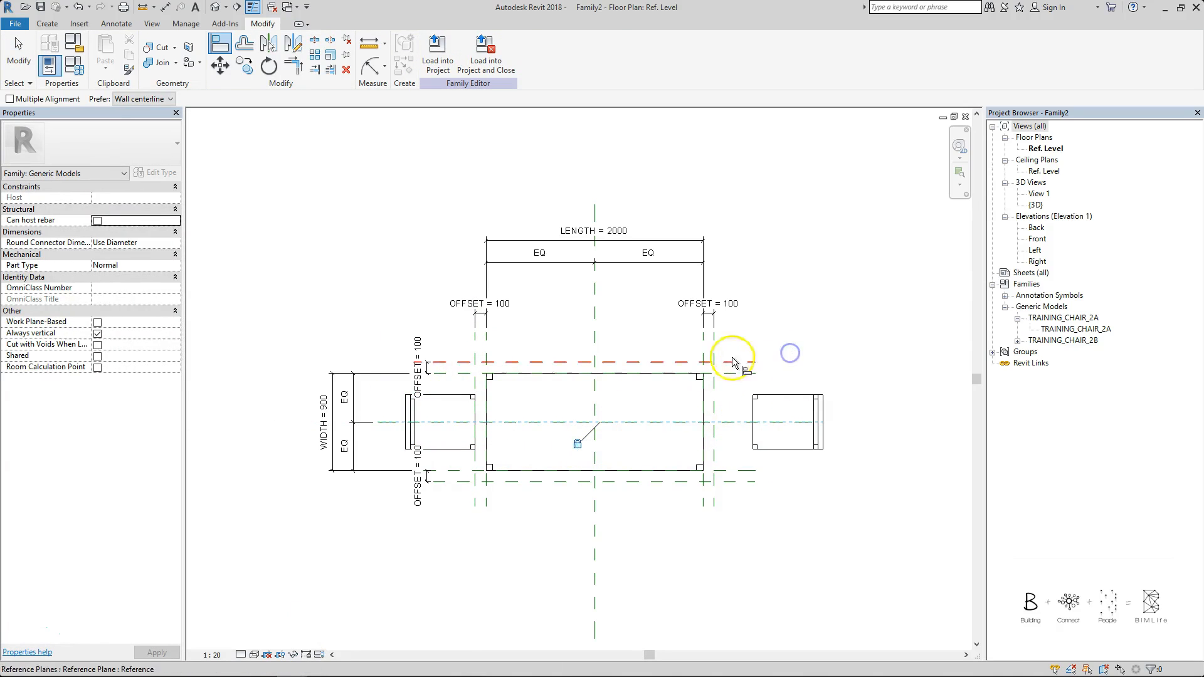
click(714, 395)
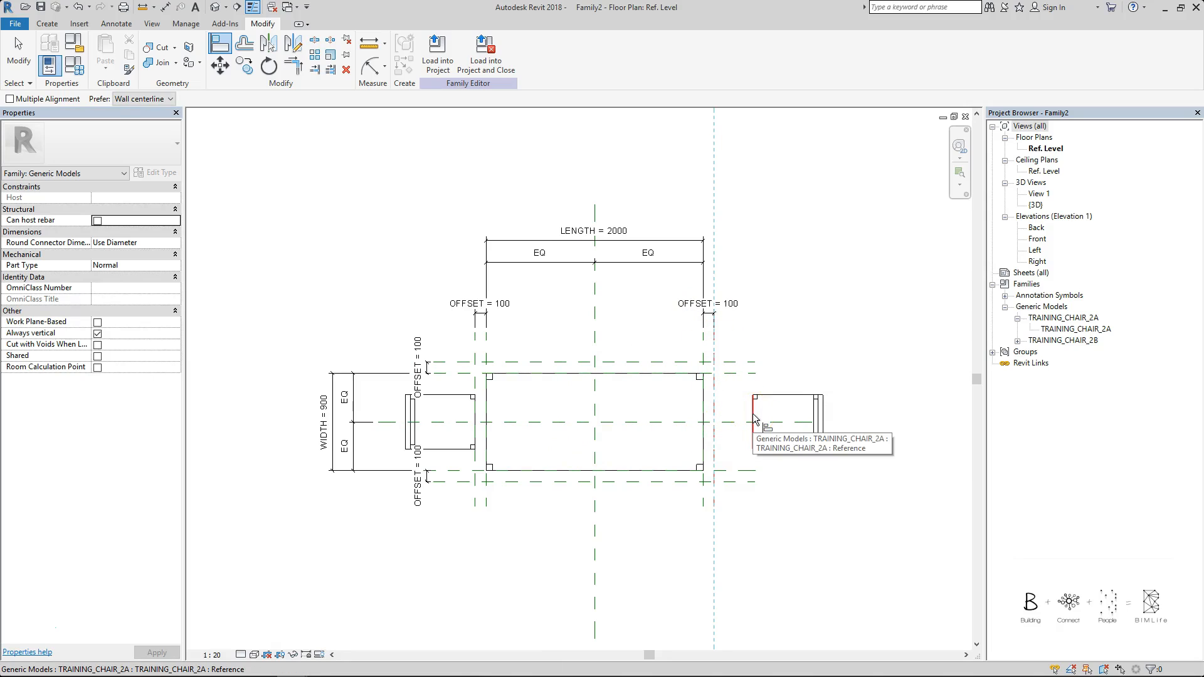
click(754, 419)
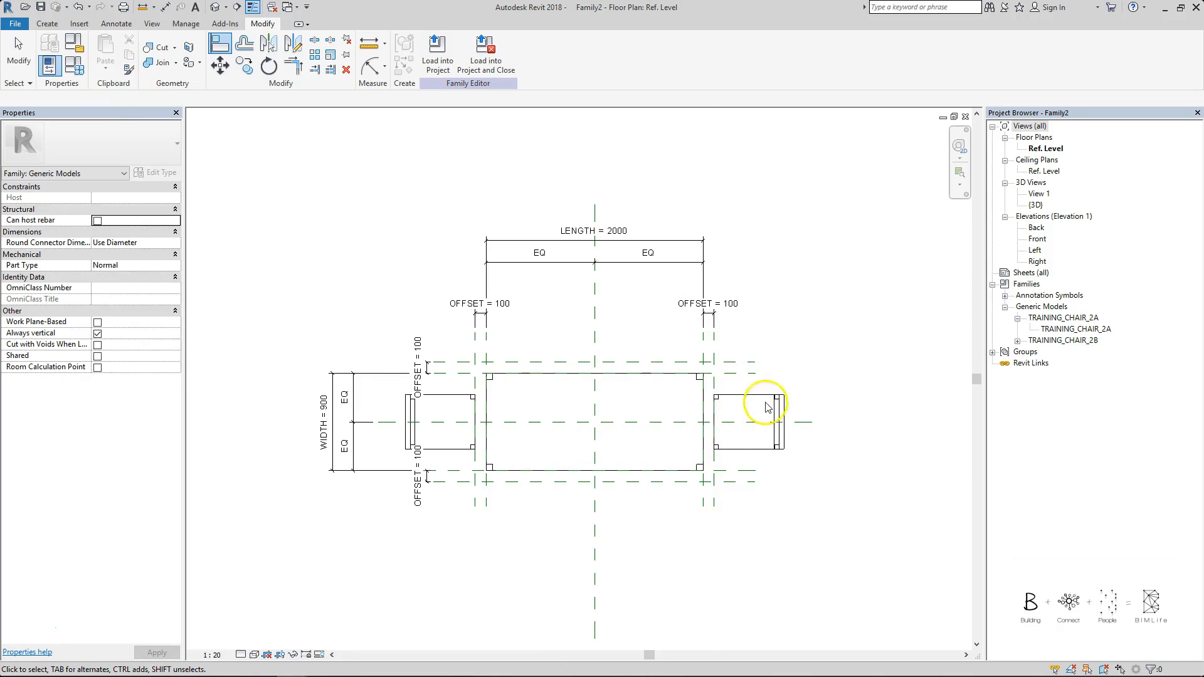
key(Escape)
key(Escape)
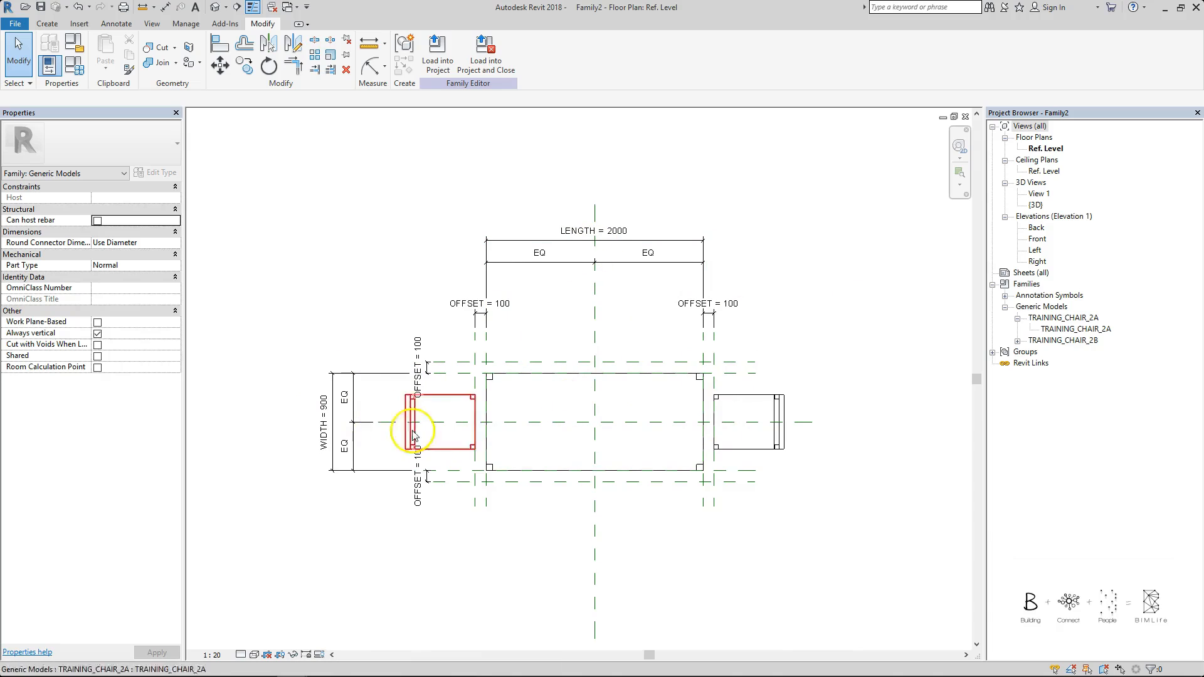
- Flex the LENGTH parameter to 2500 to test the end chairs' constraints, and undo the change
key(ctrl+s)
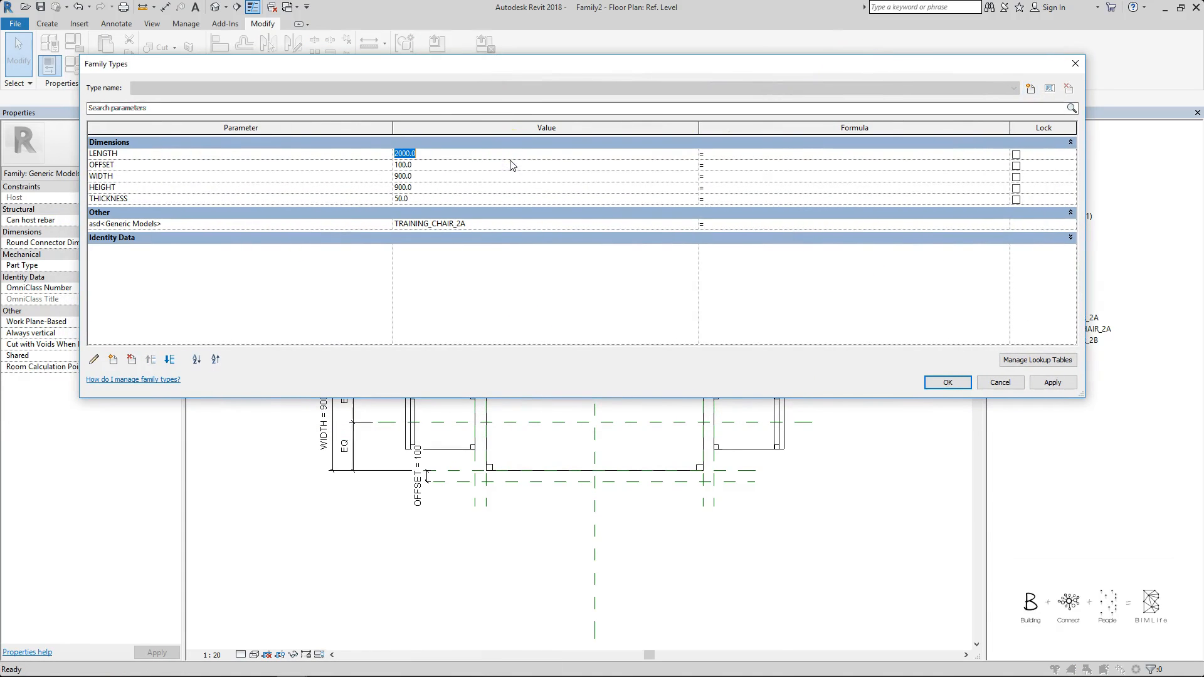
key(Return)
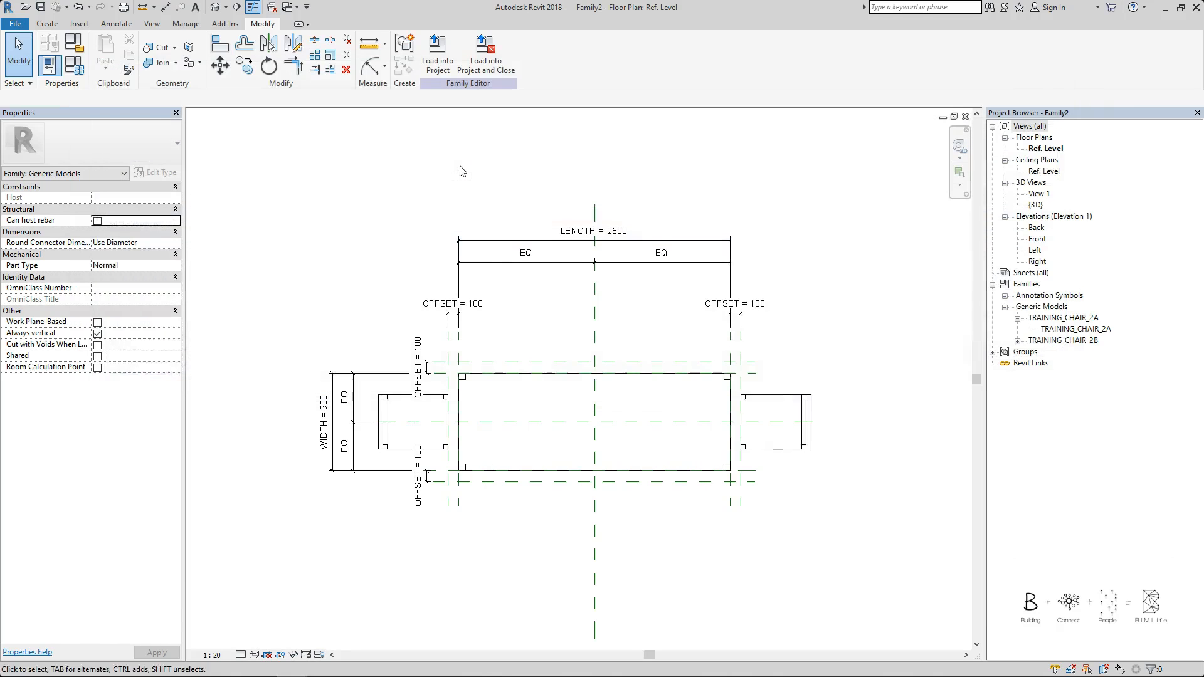
key(ctrl+z)
click(801, 381)
- Create a similar TRAINING_CHAIR_2A above the table's long side, left of the vertical centre plane and facing the table
middle_drag(592, 357, 545, 301)
click(399, 365)
key(c)
key(s)
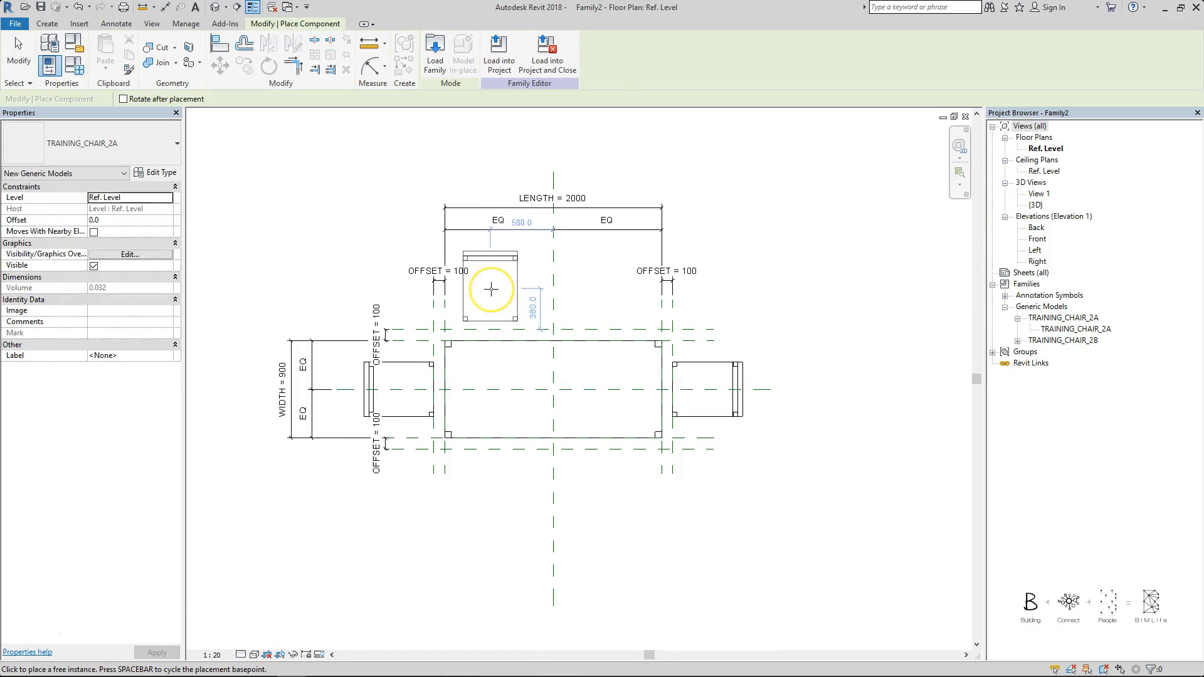
click(491, 290)
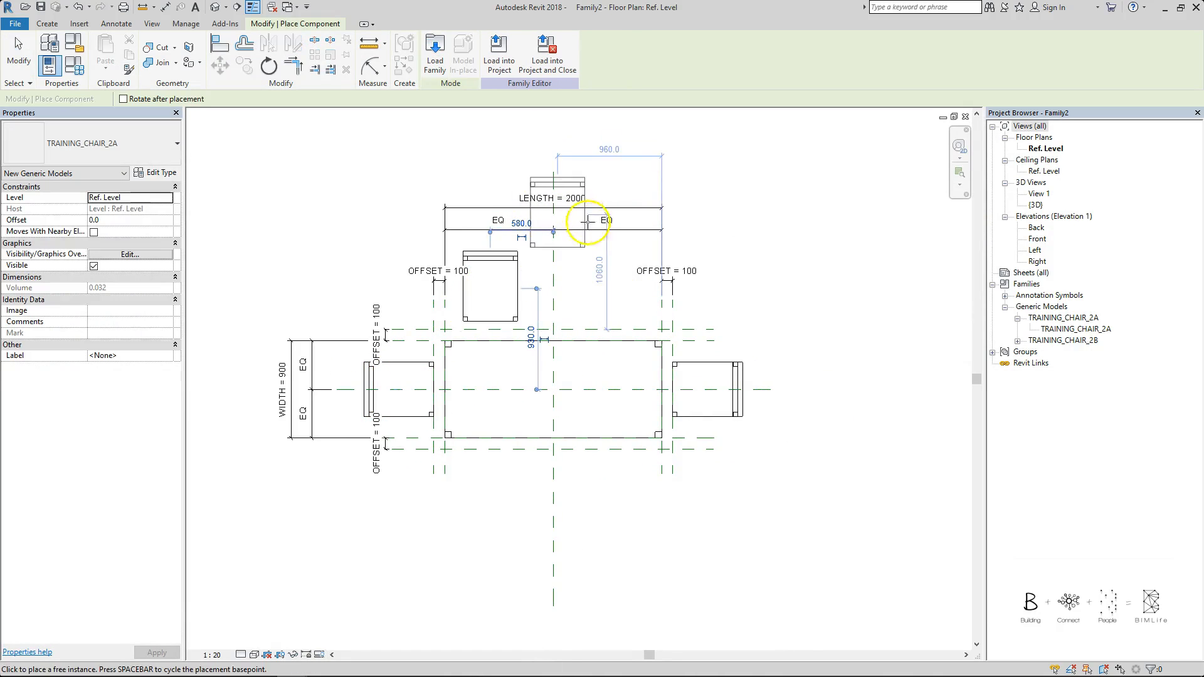
key(Escape)
- Dimension the distance from the table's left-edge reference plane to the left side reference of the chair above the table
scroll(486, 276, up, 1)
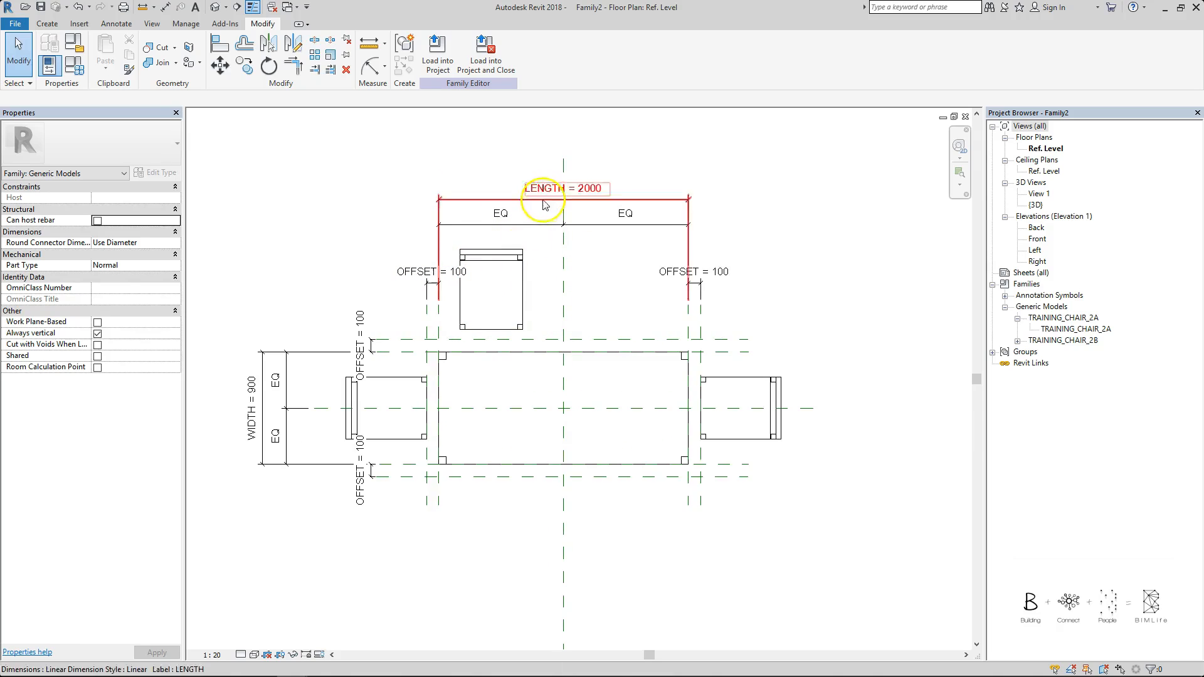
key(d)
key(i)
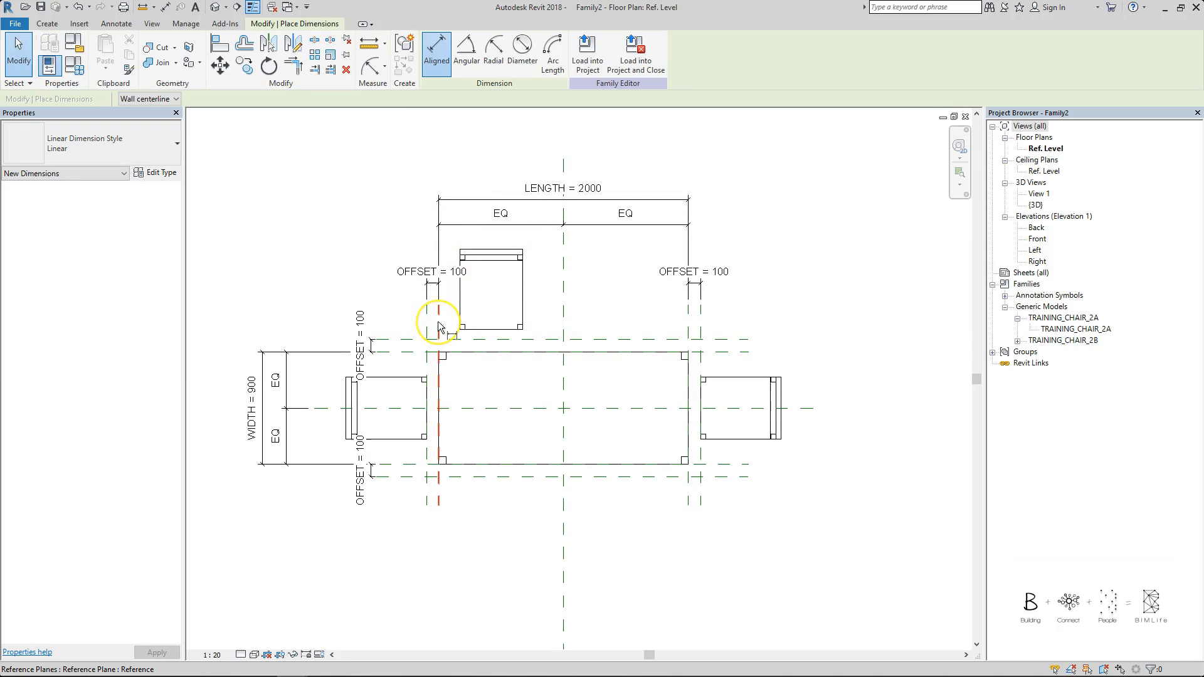
click(438, 321)
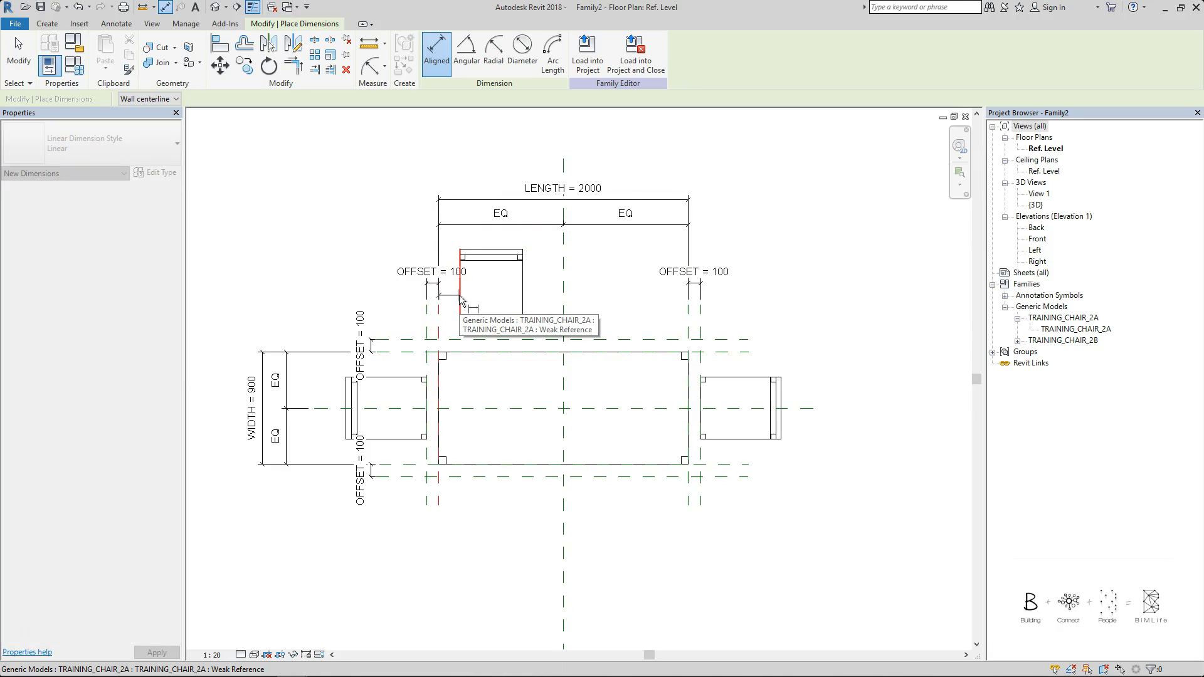
key(Tab)
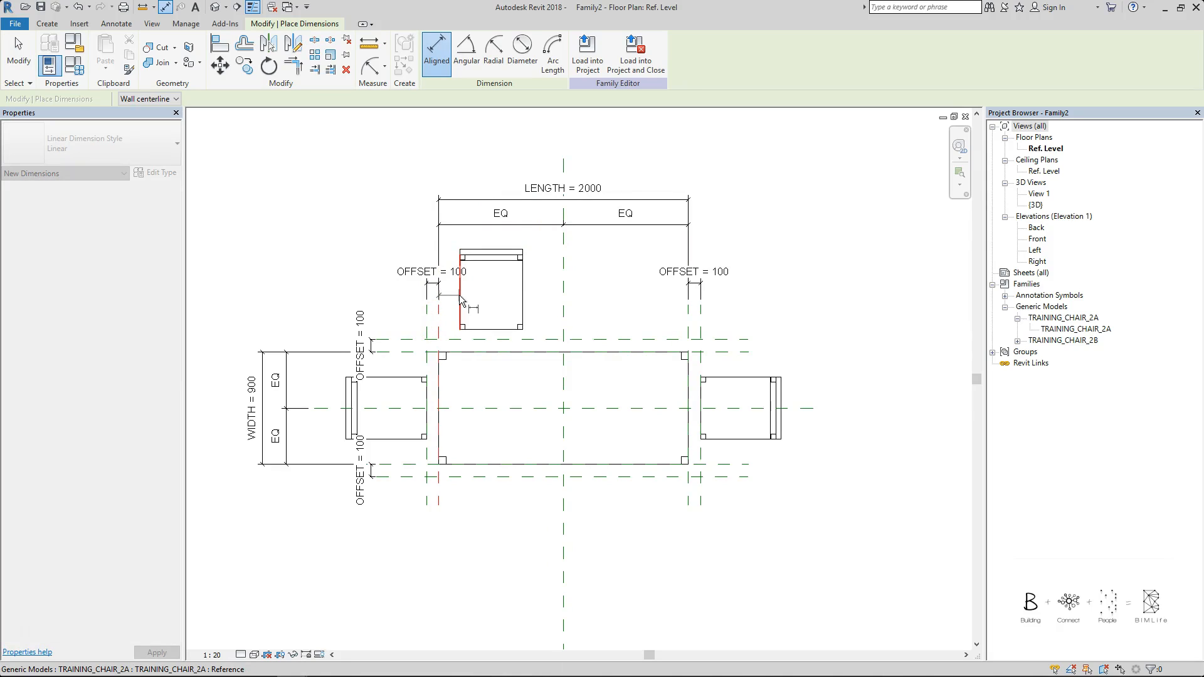
click(459, 295)
click(434, 287)
key(Escape)
- Label the new dimension at the upper chair's left side with the OFFSET parameter
click(450, 276)
click(461, 50)
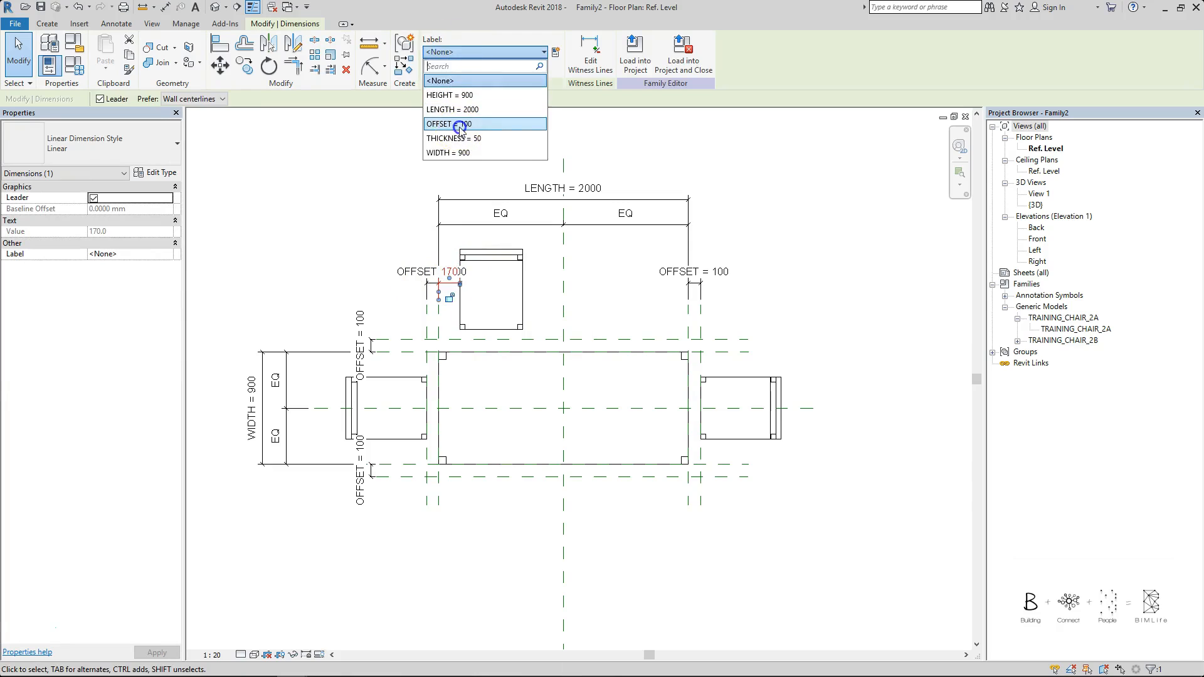
click(457, 125)
click(333, 215)
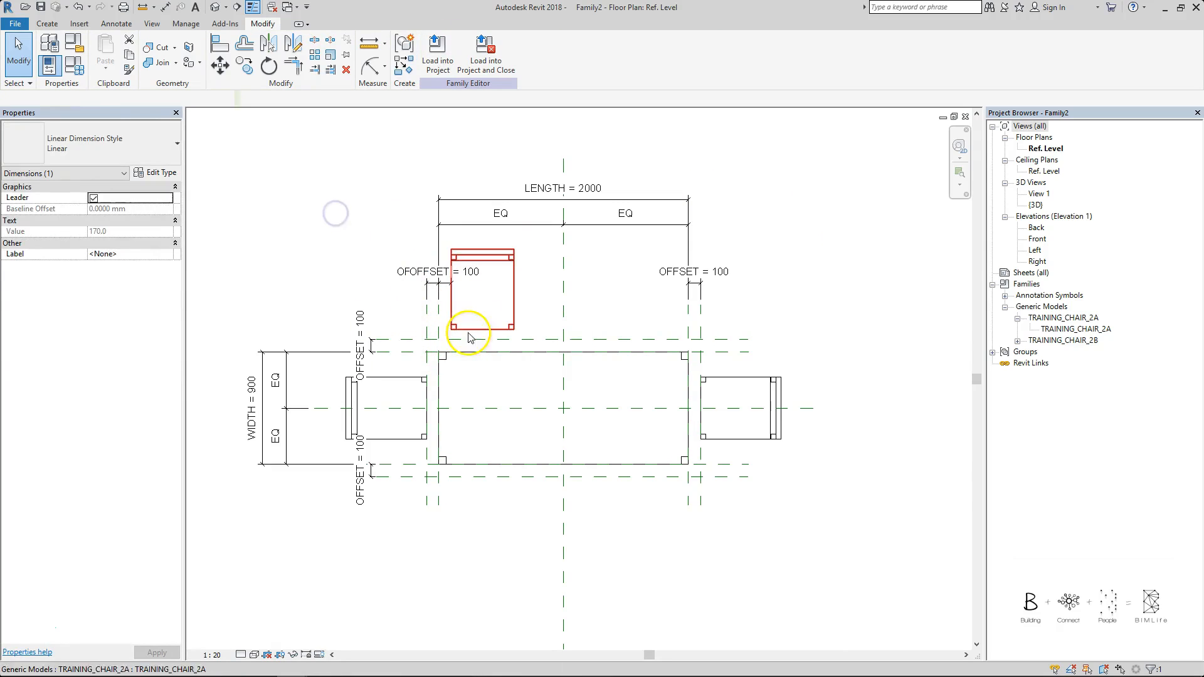
- Align the upper chair's front edge to the offset reference plane above the table
click(488, 340)
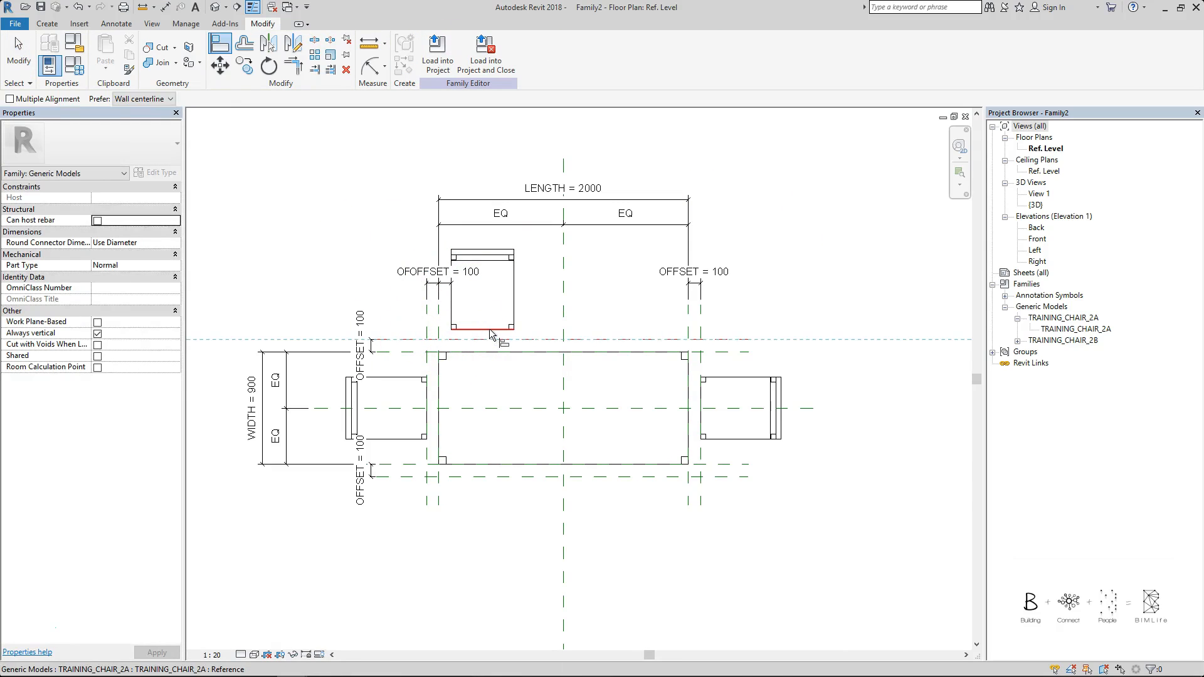
click(490, 327)
key(Escape)
key(Escape)
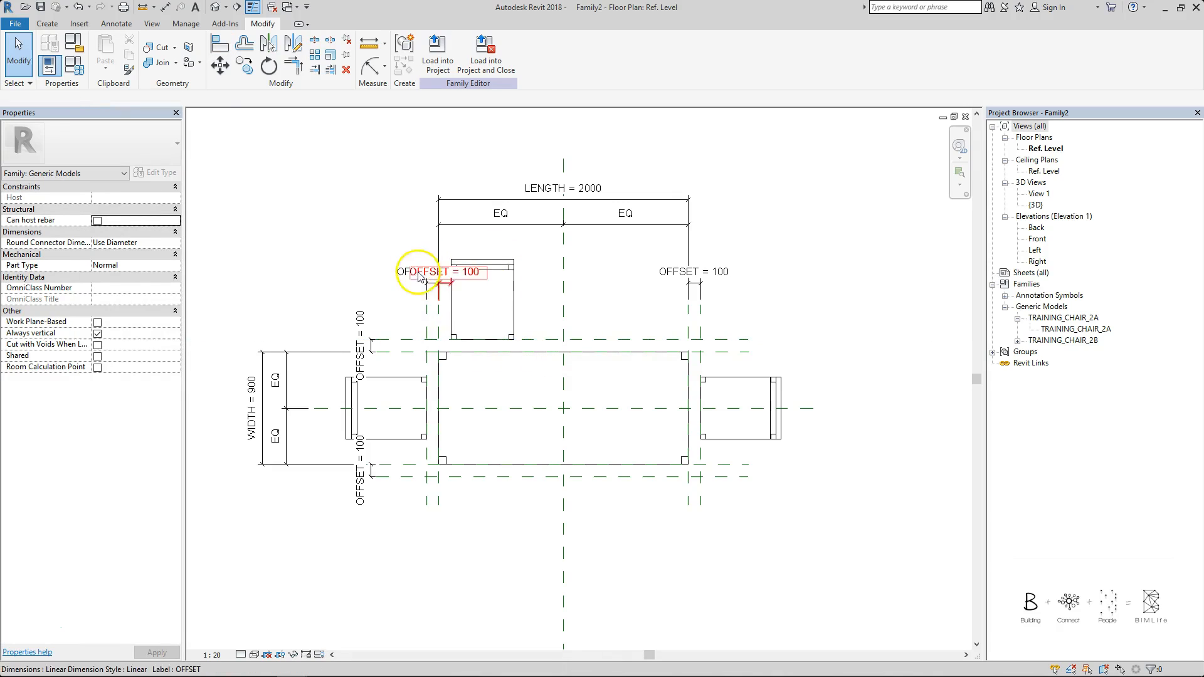
- Array the upper chair as 2 grouped and associated items, placing the last one about 1200 mm to the right
click(507, 274)
click(507, 274)
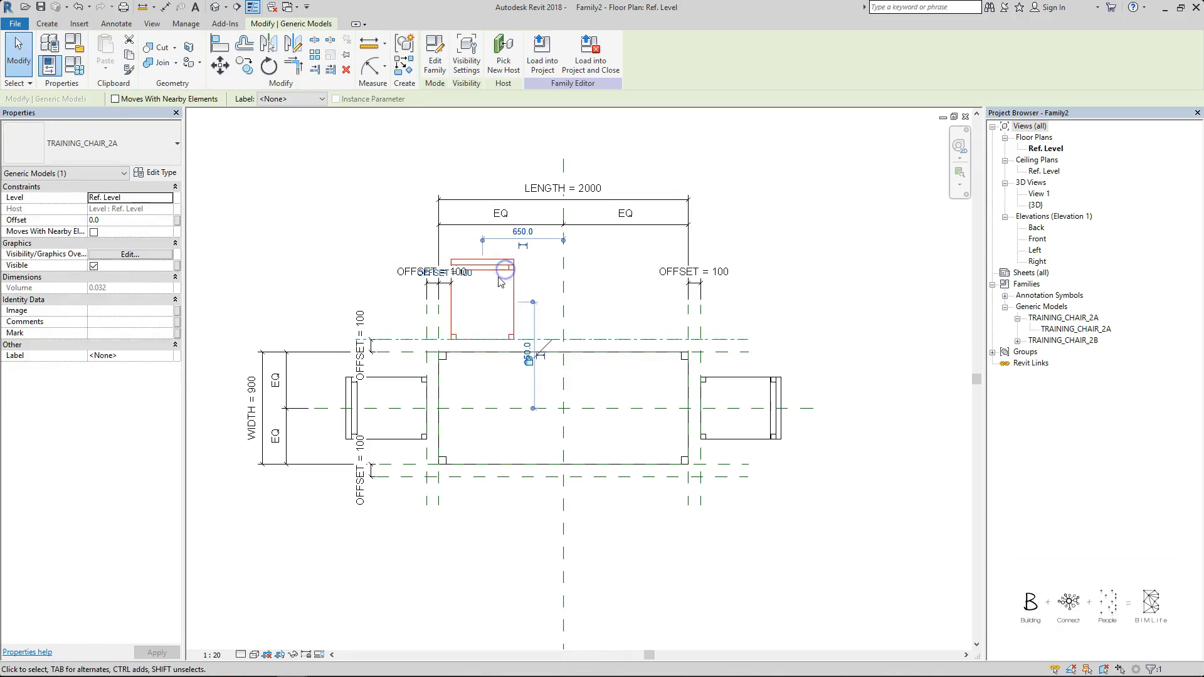
click(315, 54)
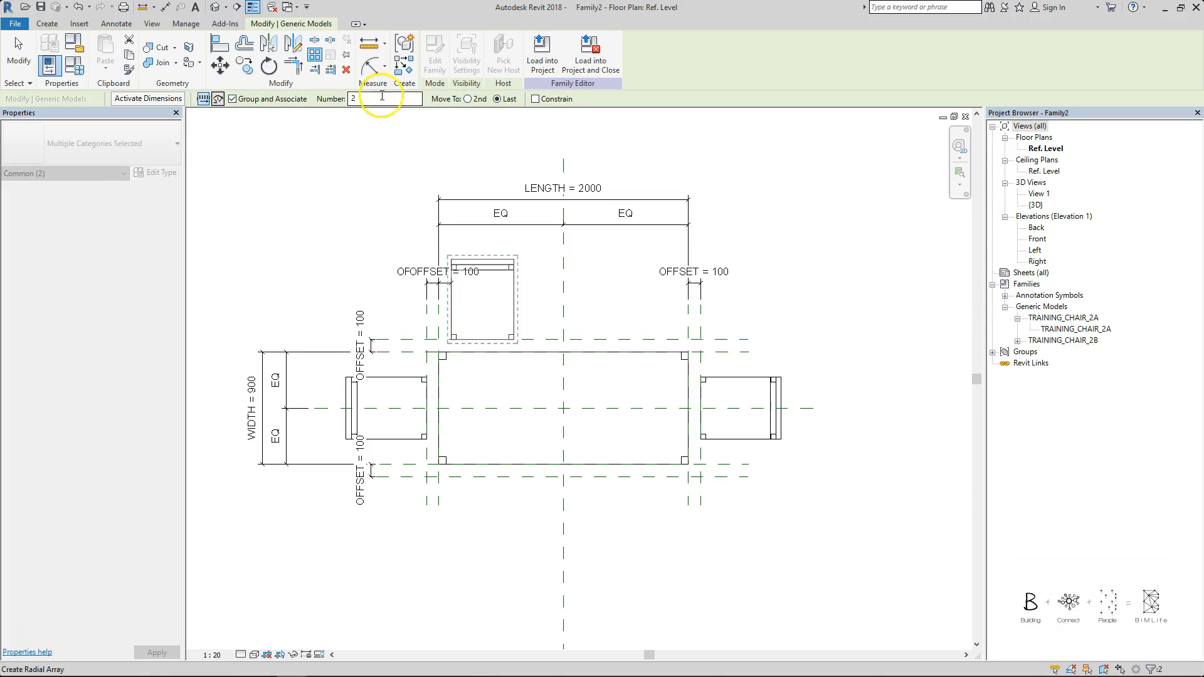
click(480, 244)
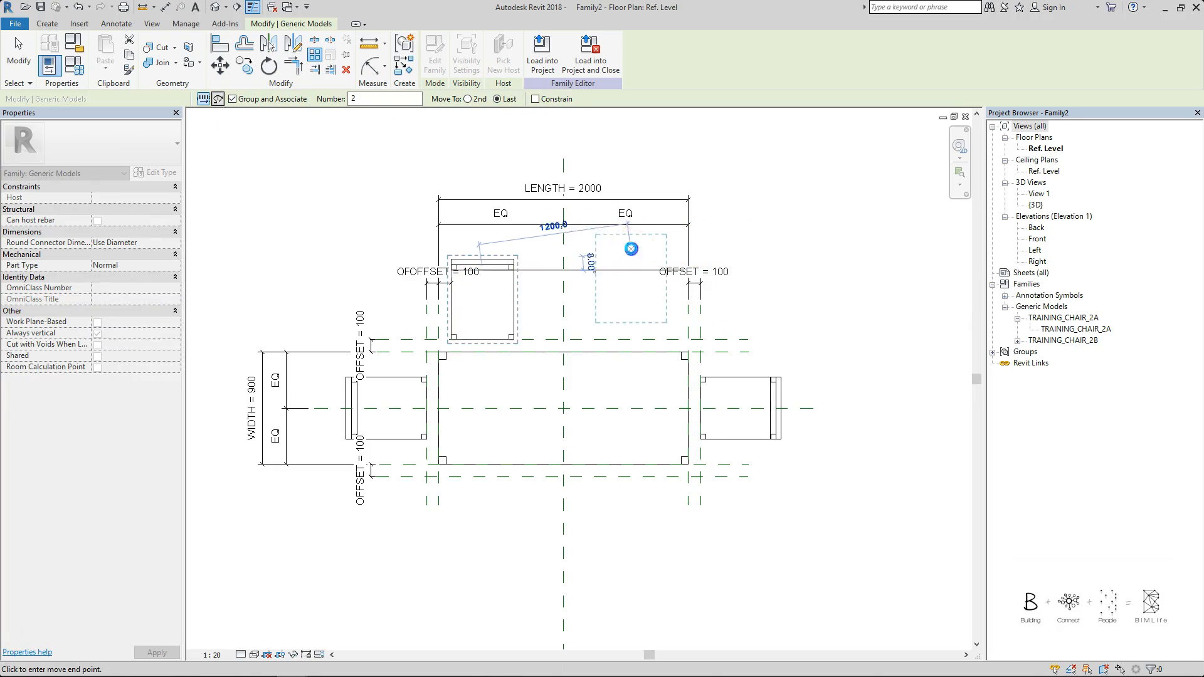
click(628, 228)
click(746, 229)
- Dimension the distance from the table's right-edge reference plane to the right side of the arrayed chair
middle_drag(623, 301, 654, 333)
key(d)
key(i)
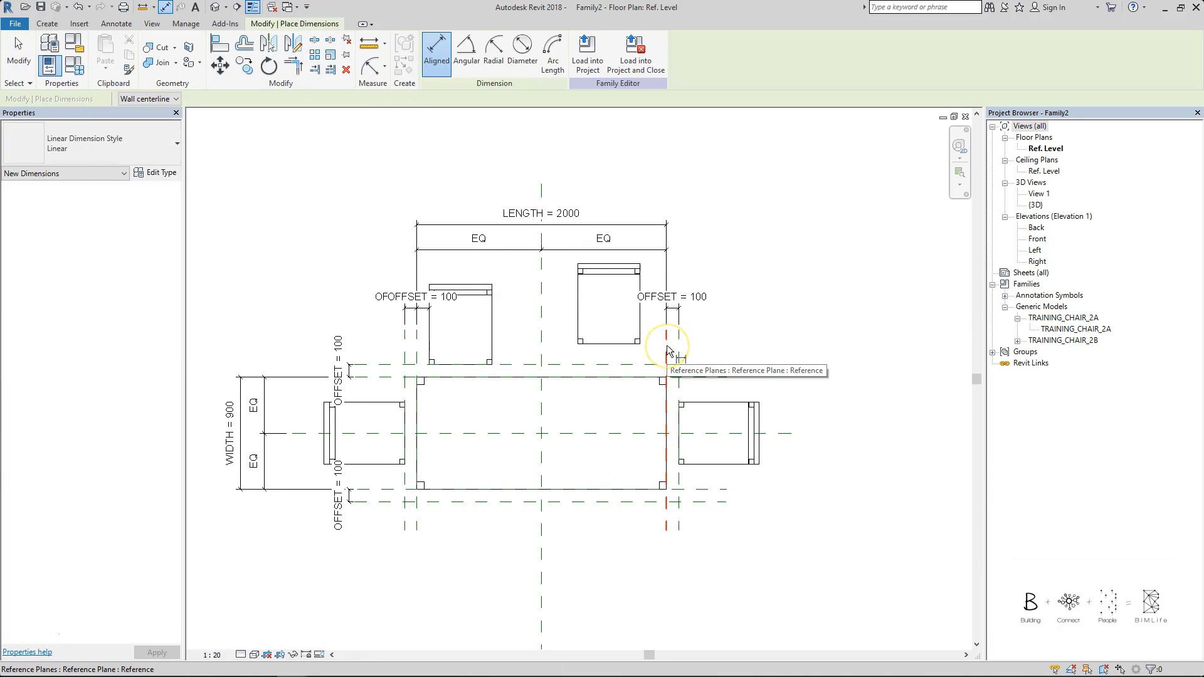
click(668, 346)
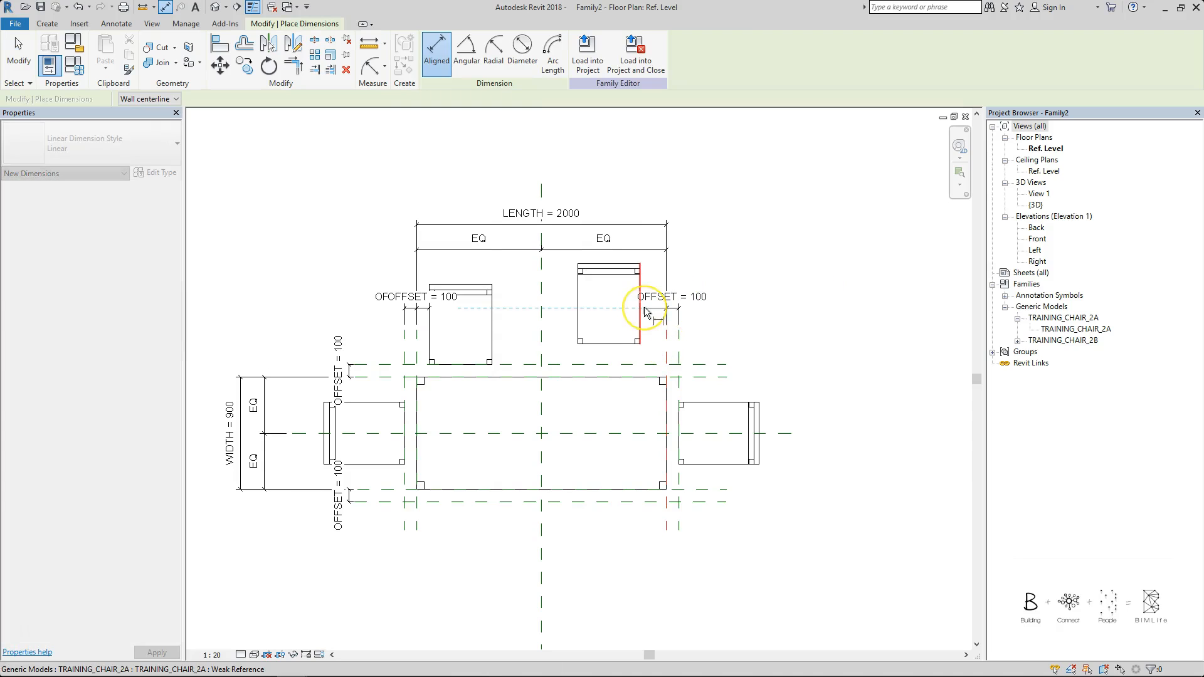
key(Tab)
- Align the second arrayed chair's front edge to the offset reference plane above the table
key(a)
key(l)
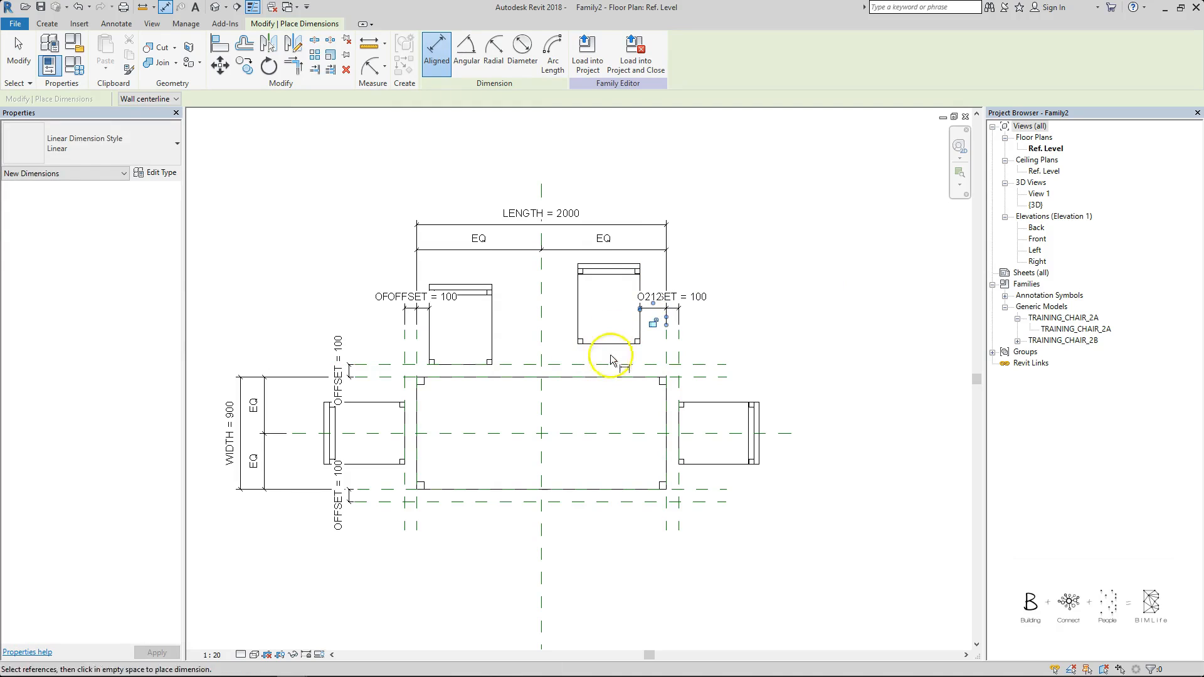
click(615, 369)
click(617, 352)
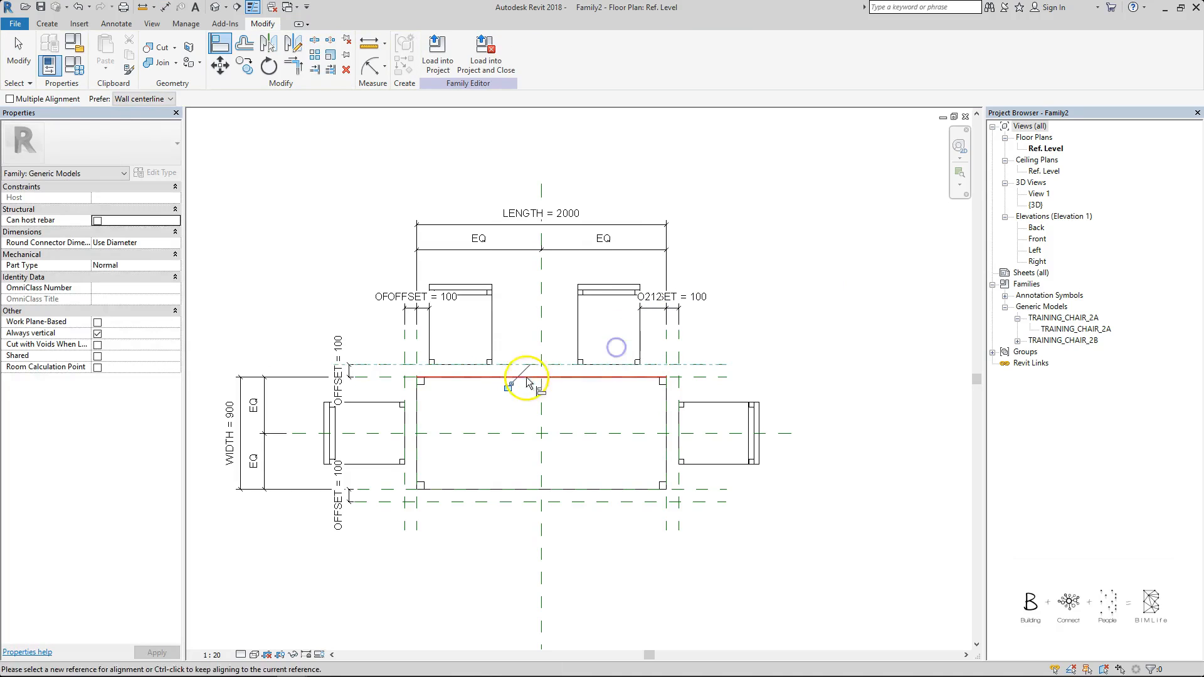
key(Escape)
- Label the dimension at the second arrayed chair's right side with the OFFSET parameter
click(653, 305)
click(506, 52)
click(512, 125)
click(790, 215)
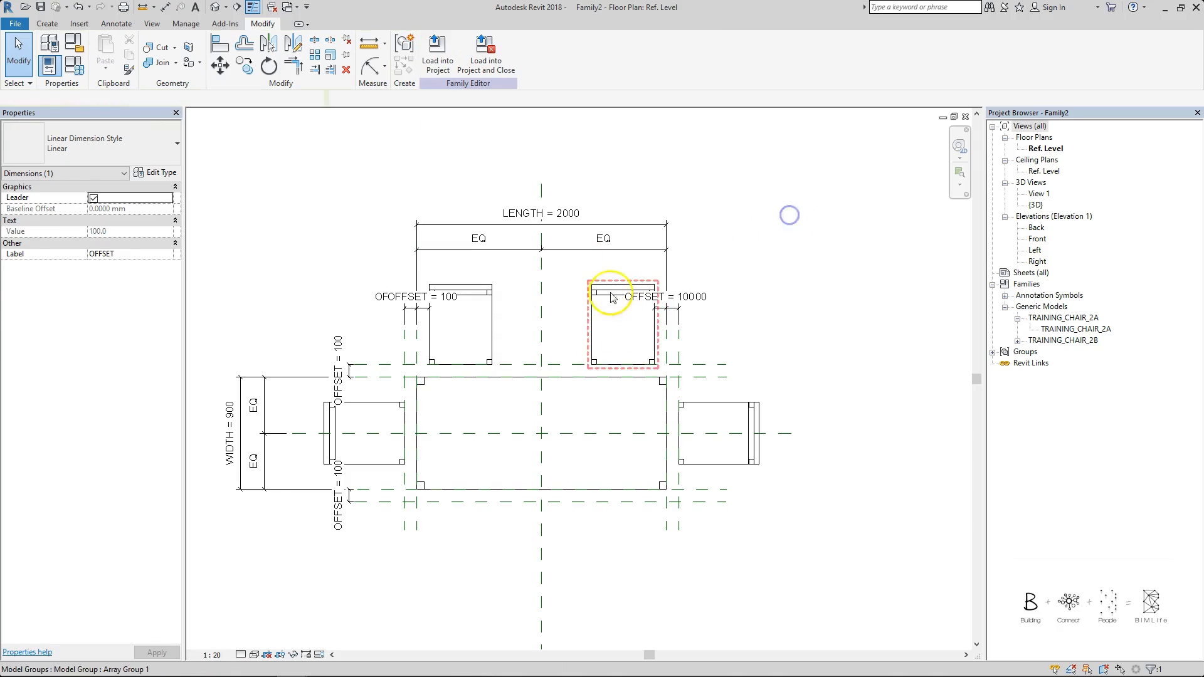
- Move the OFFSET dimensions on both sides of the upper chairs to above the LENGTH dimension
click(693, 297)
drag(693, 296, 698, 157)
mouse_move(417, 297)
mouse_down()
mouse_move(403, 153)
mouse_move(430, 159)
mouse_up()
click(283, 183)
- Try a view scale of 1:10 for the floor plan, and undo it
click(212, 654)
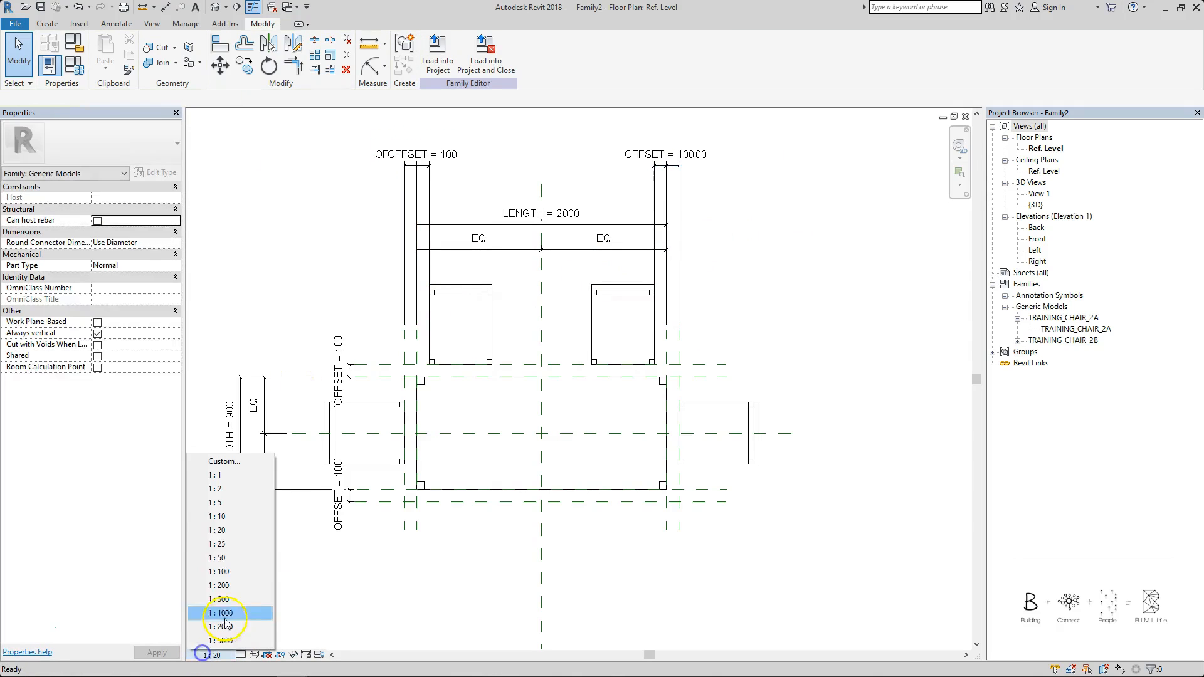
click(245, 515)
key(ctrl+z)
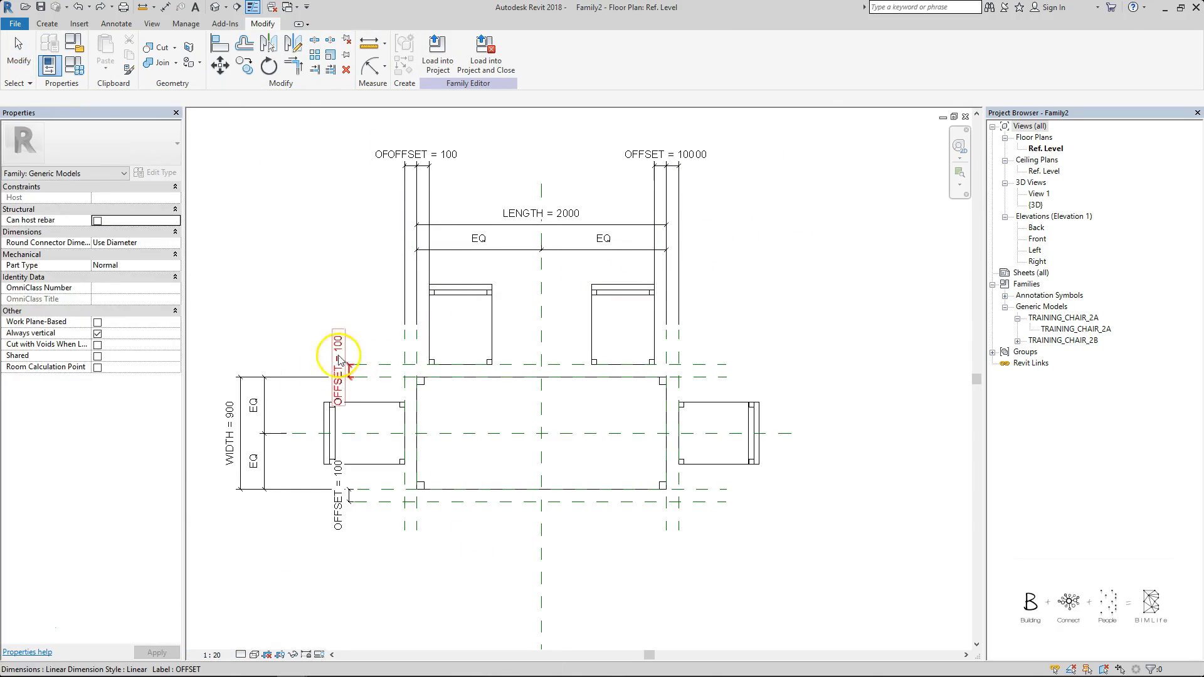
- Move the vertical OFFSET dimensions of the table's upper and lower edges outside the WIDTH dimension
click(336, 507)
drag(339, 506, 207, 507)
click(532, 350)
click(519, 305)
- Try a count of 3 on the chair array along the table's upper side
click(610, 288)
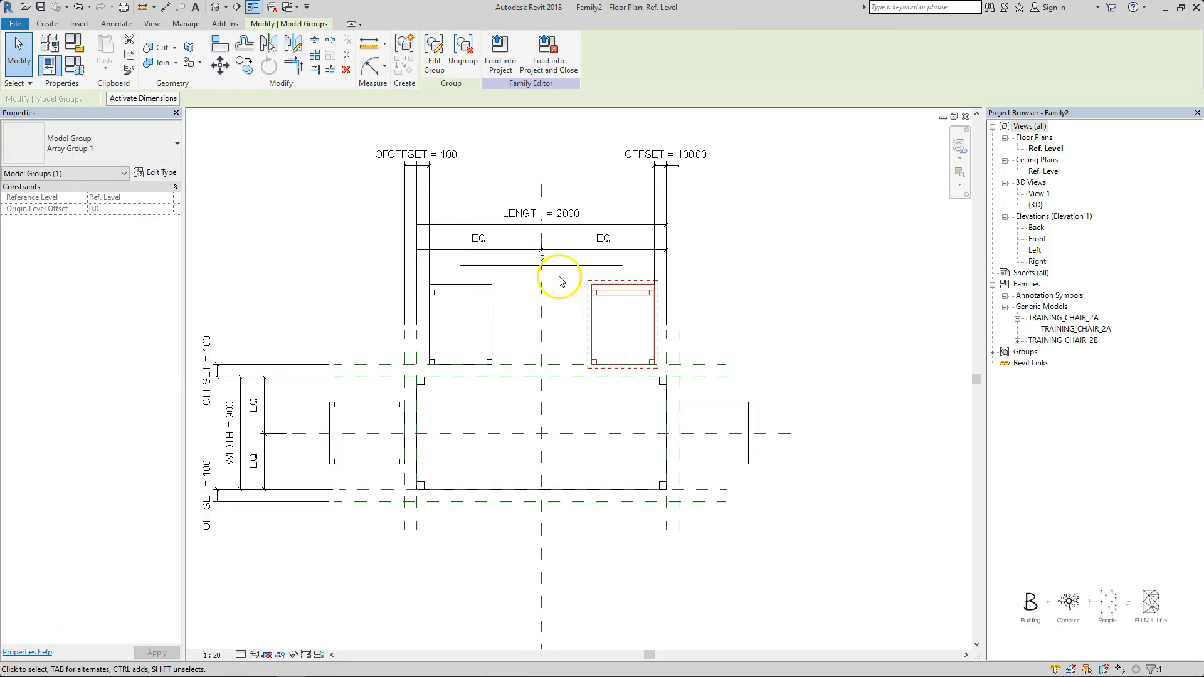
click(487, 295)
click(643, 285)
click(477, 286)
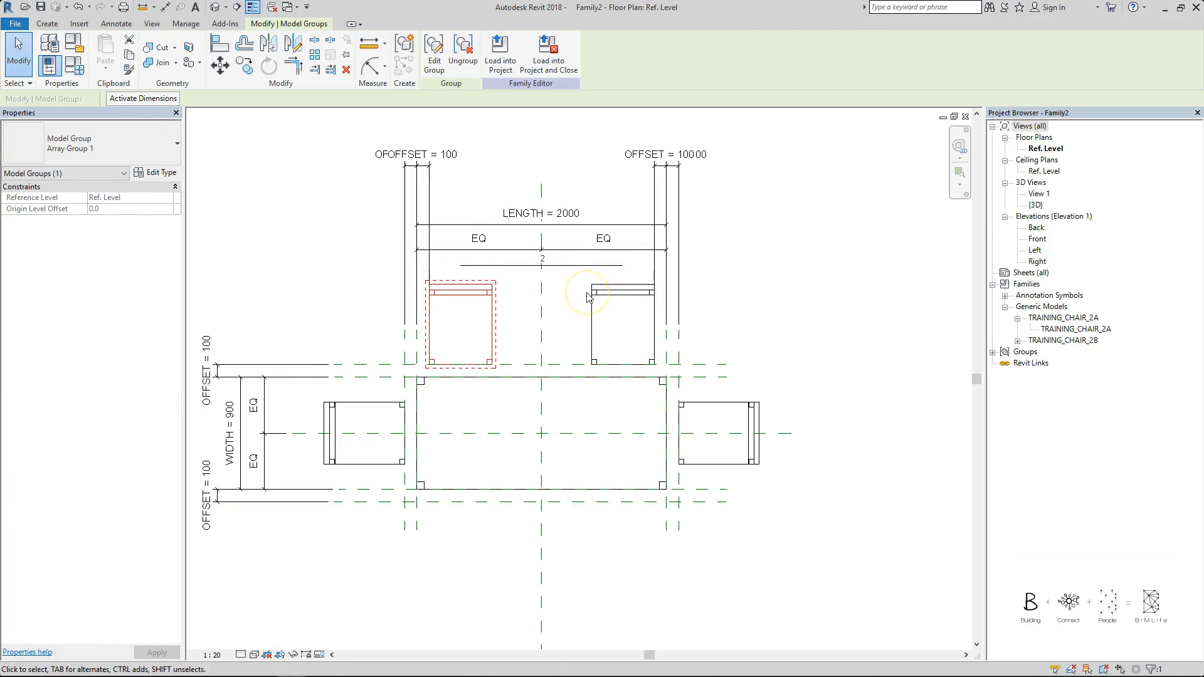
click(545, 263)
click(550, 269)
click(547, 262)
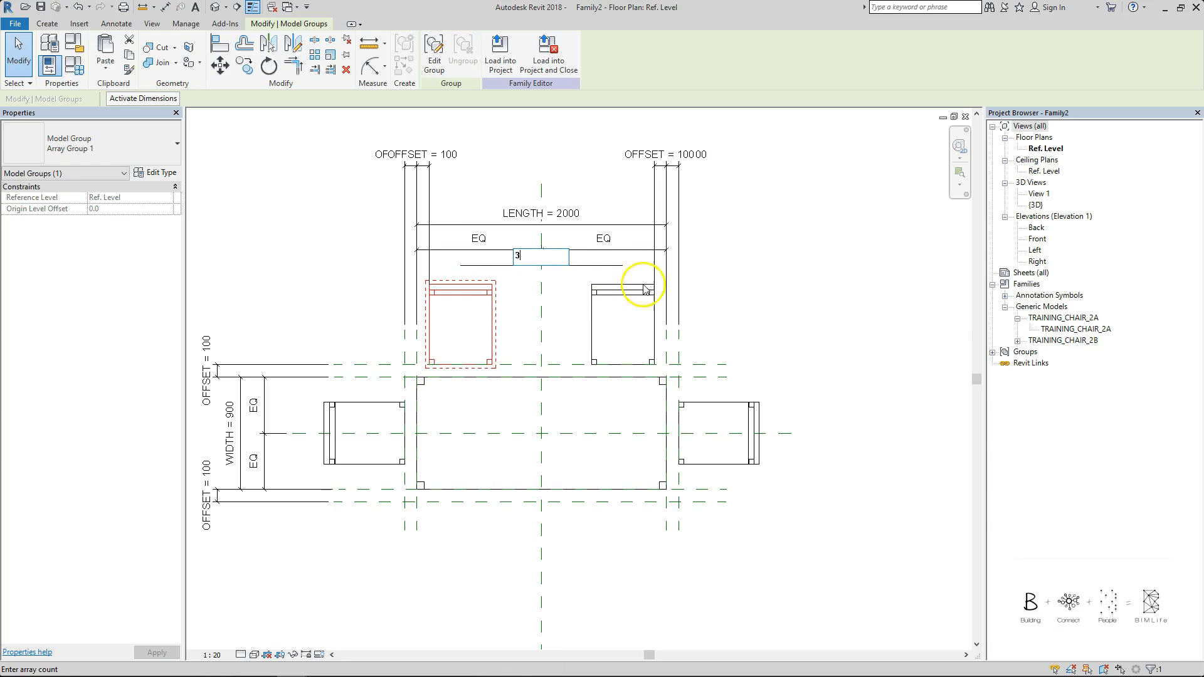
text(3)
click(660, 301)
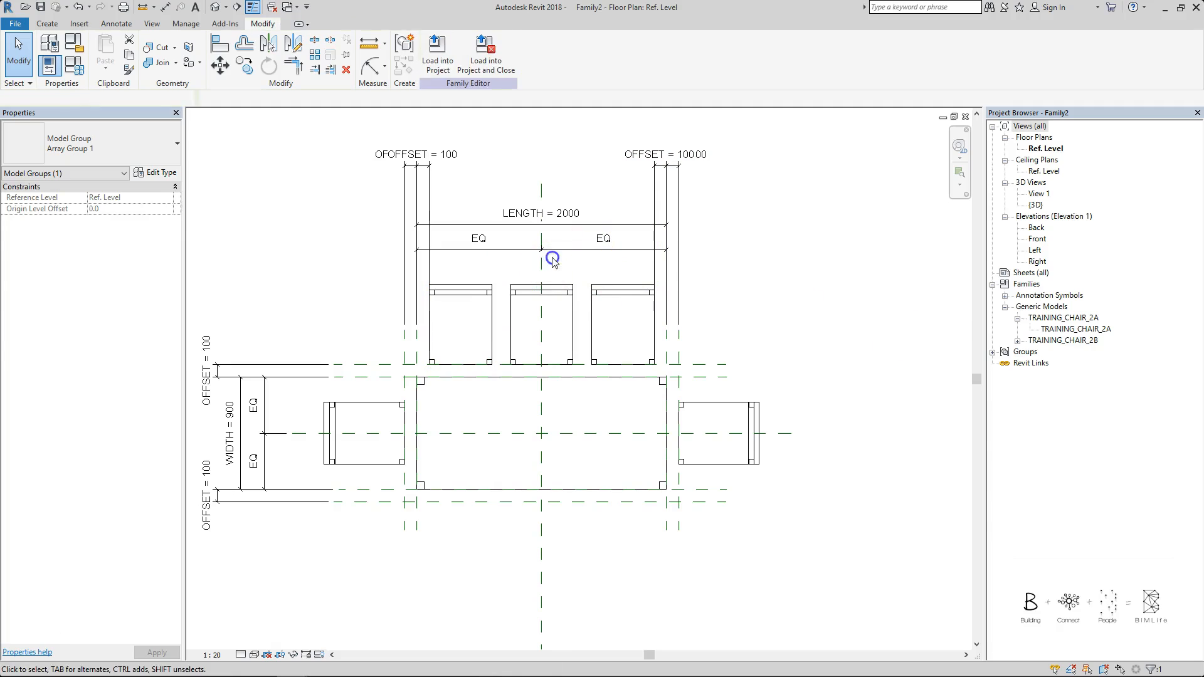
- Try a count of 4 on the upper chair array, and set the count back to 2
click(541, 264)
text(4)
key(Return)
click(546, 258)
text(2)
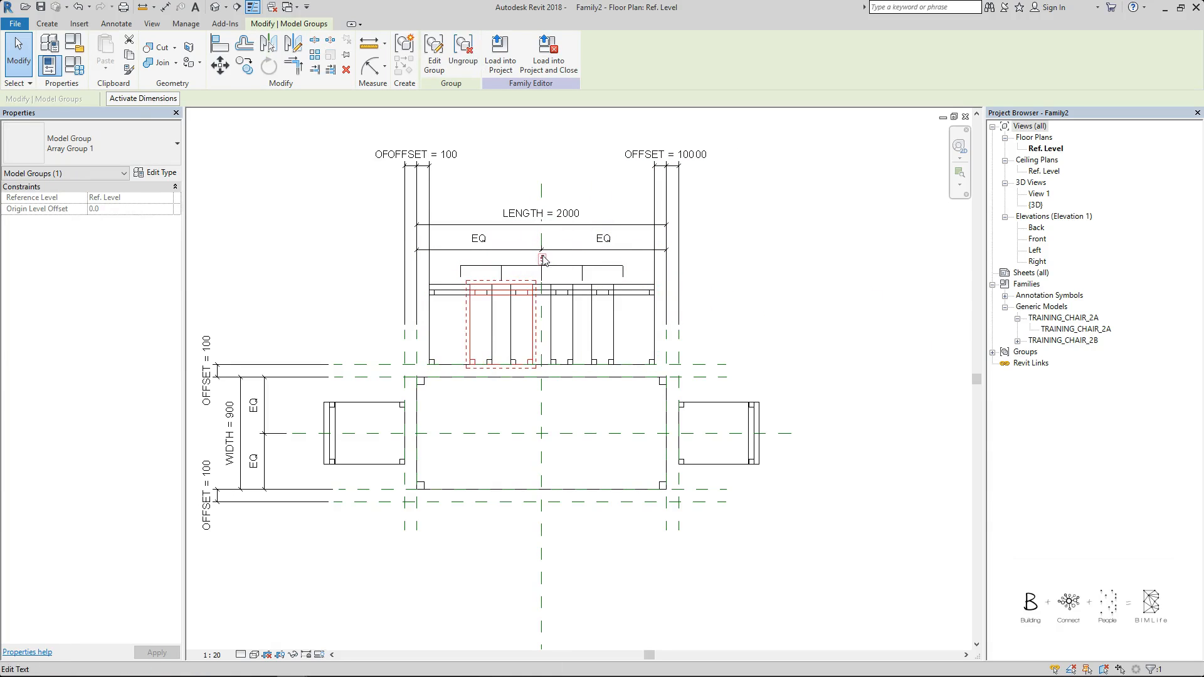
click(715, 256)
- Label the upper chair array's count with a new family type parameter named NUMBER_OF_CHAIRS
click(613, 289)
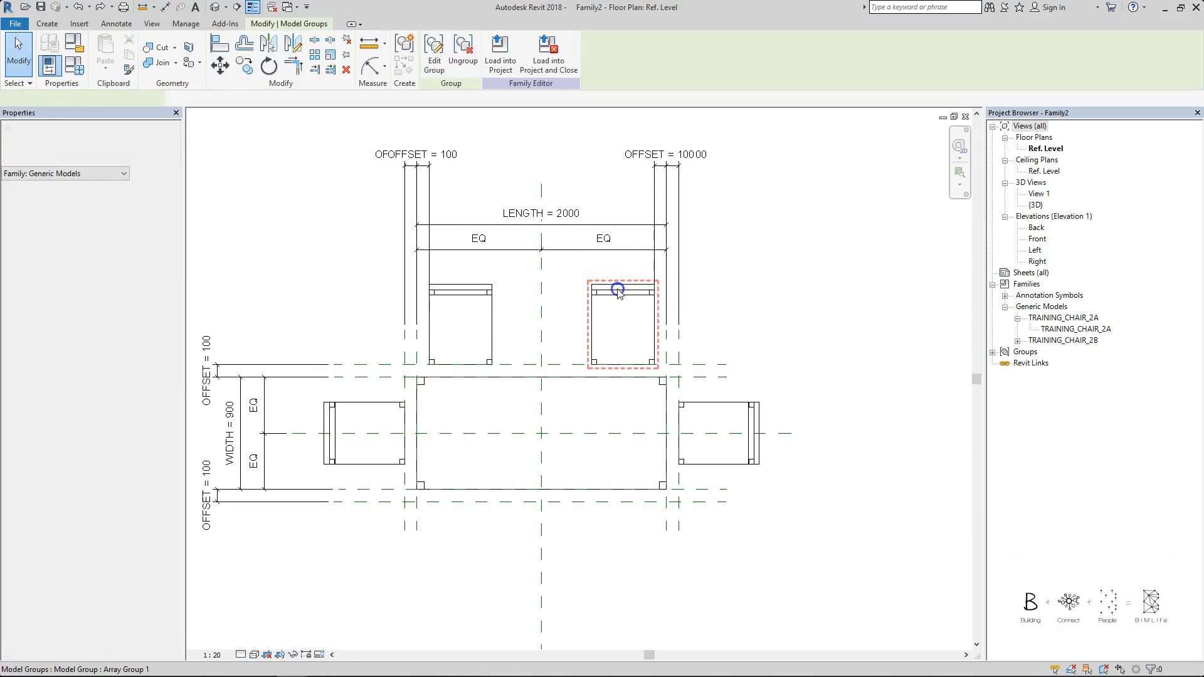
click(543, 261)
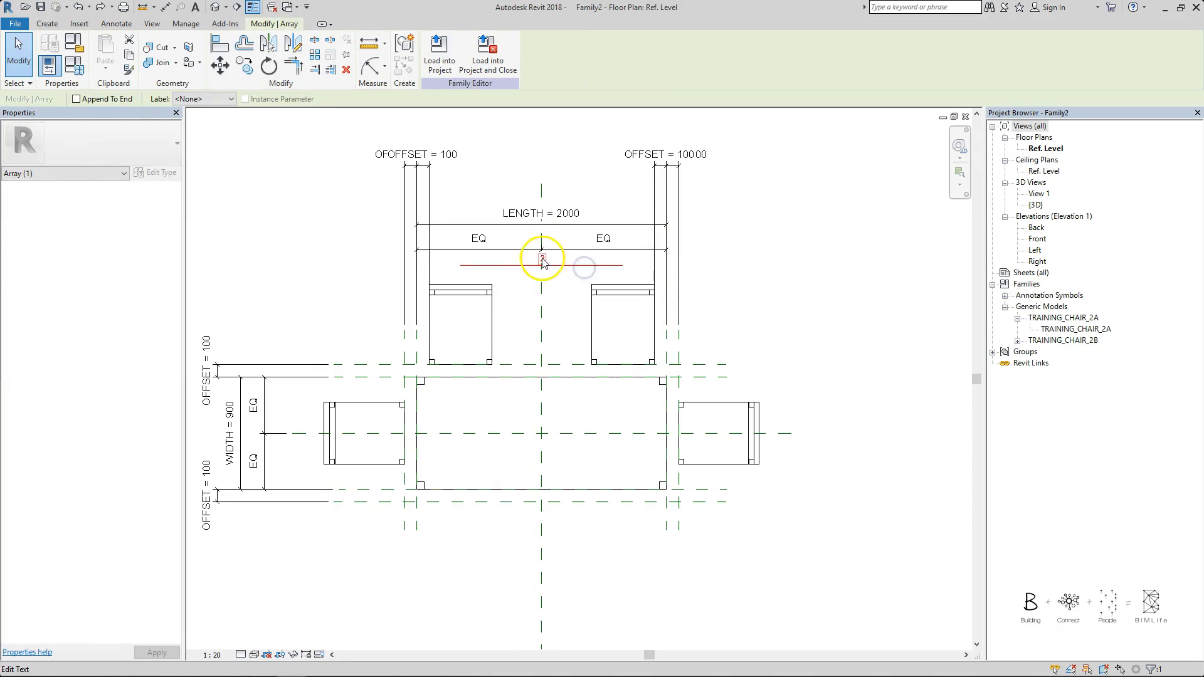
click(192, 100)
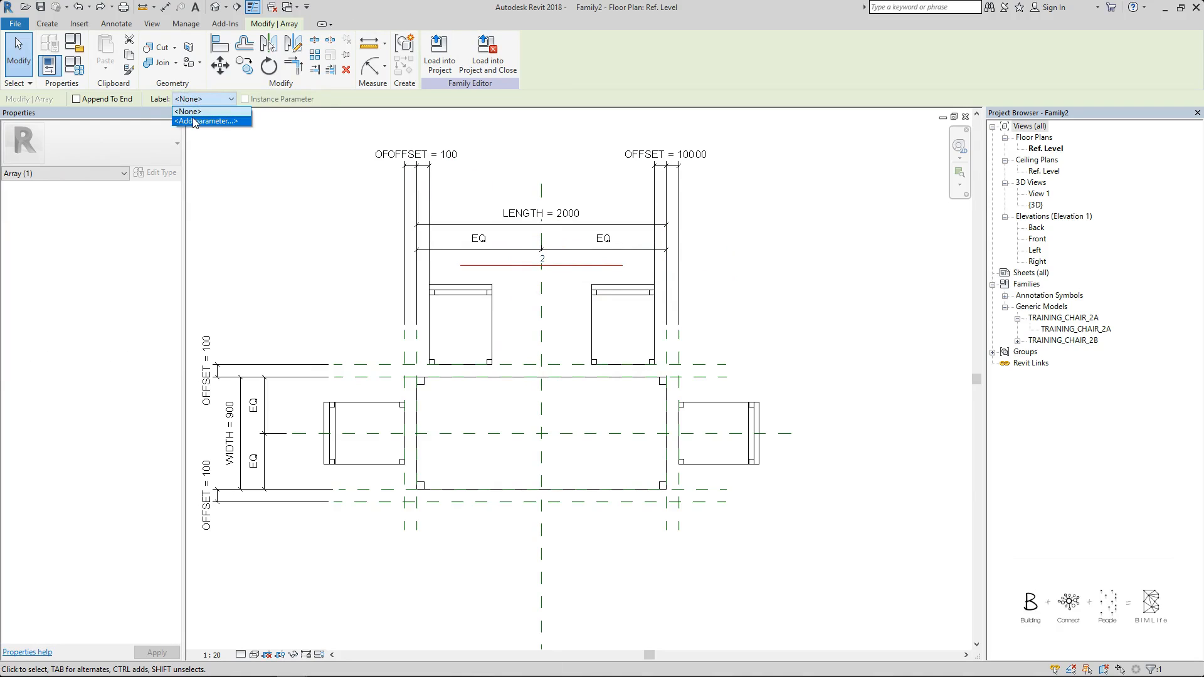
click(195, 121)
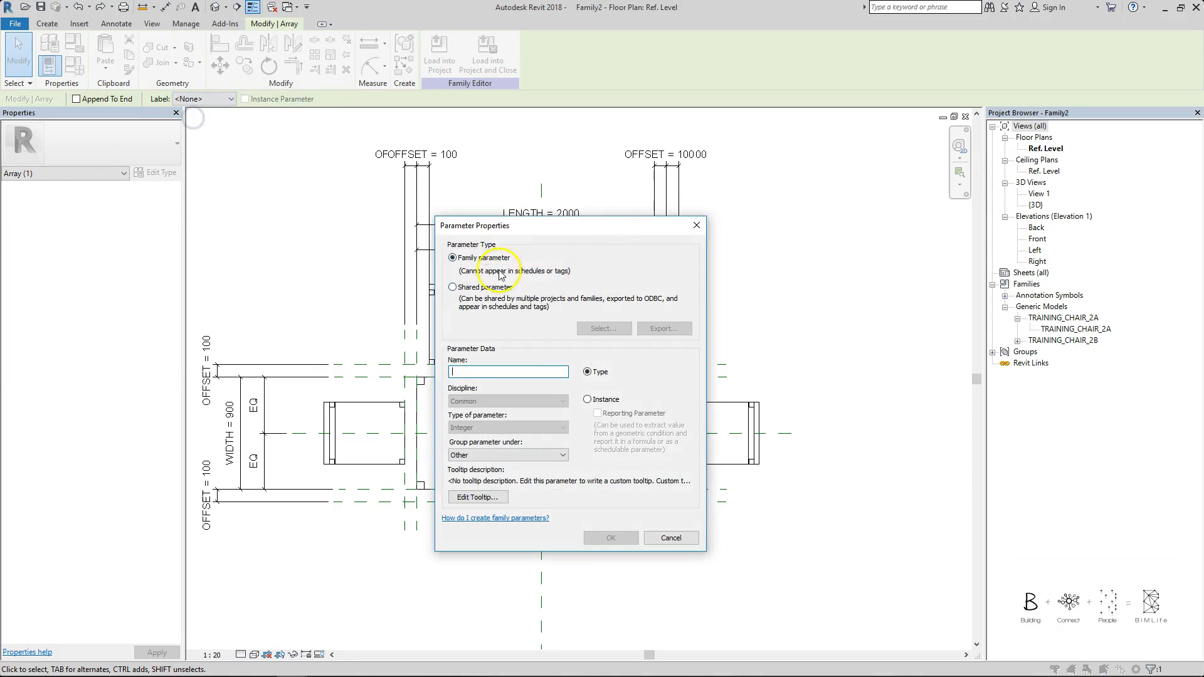
mouse_move(538, 233)
mouse_down()
mouse_move(820, 194)
mouse_move(822, 129)
mouse_move(773, 189)
mouse_up()
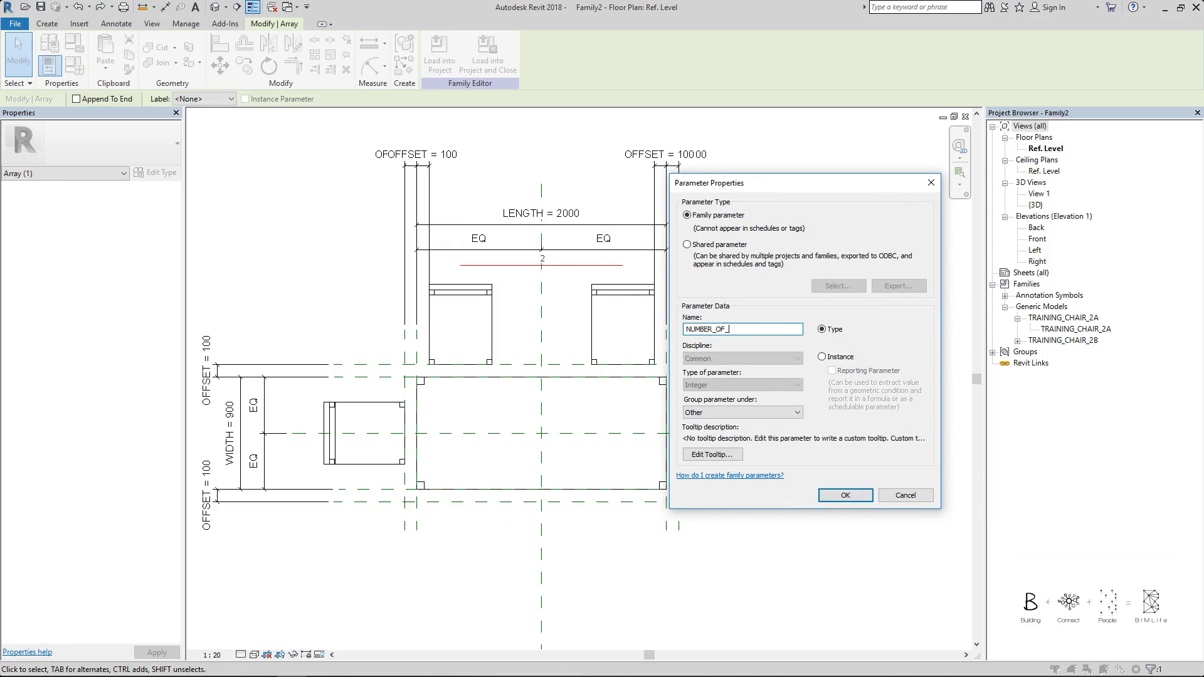
key(Return)
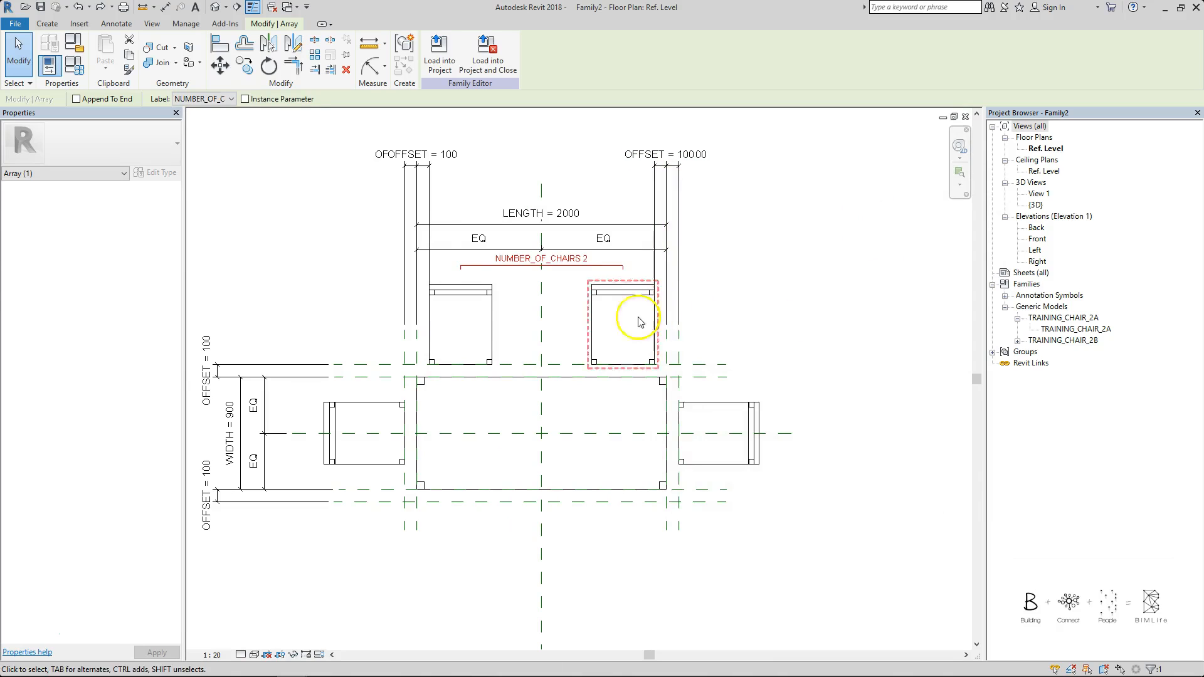
click(803, 281)
click(468, 282)
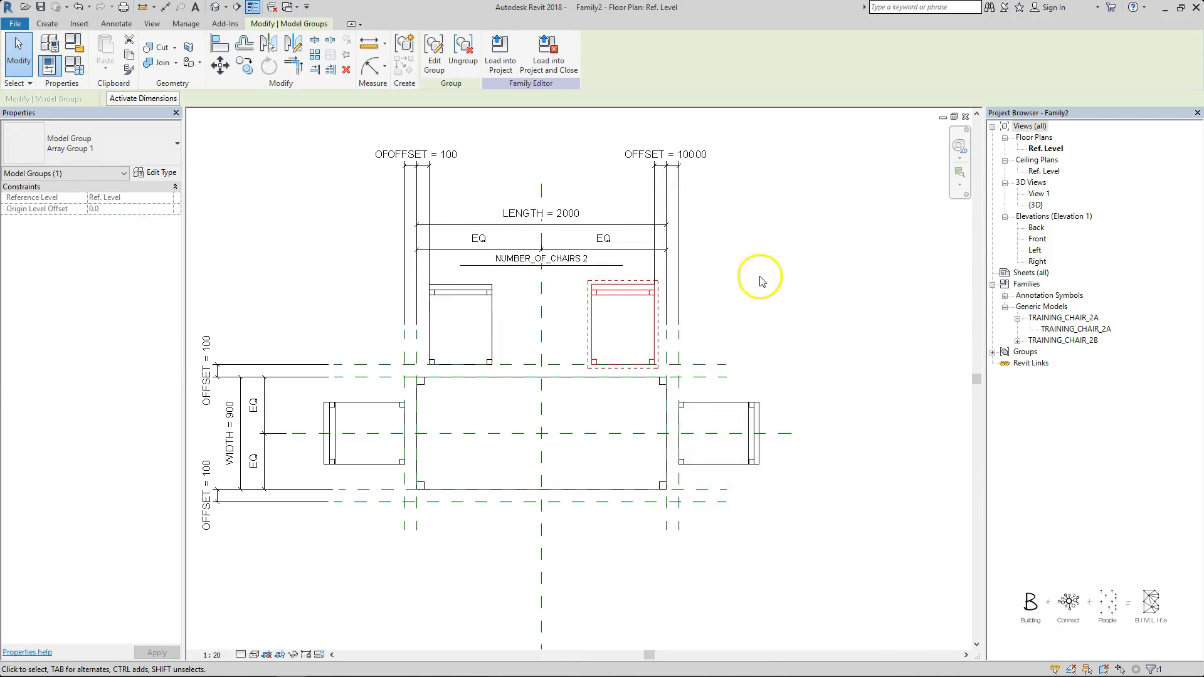
click(858, 262)
- Test the family with LENGTH 2500 and WIDTH 1200, and undo the change
key(f)
key(t)
click(434, 163)
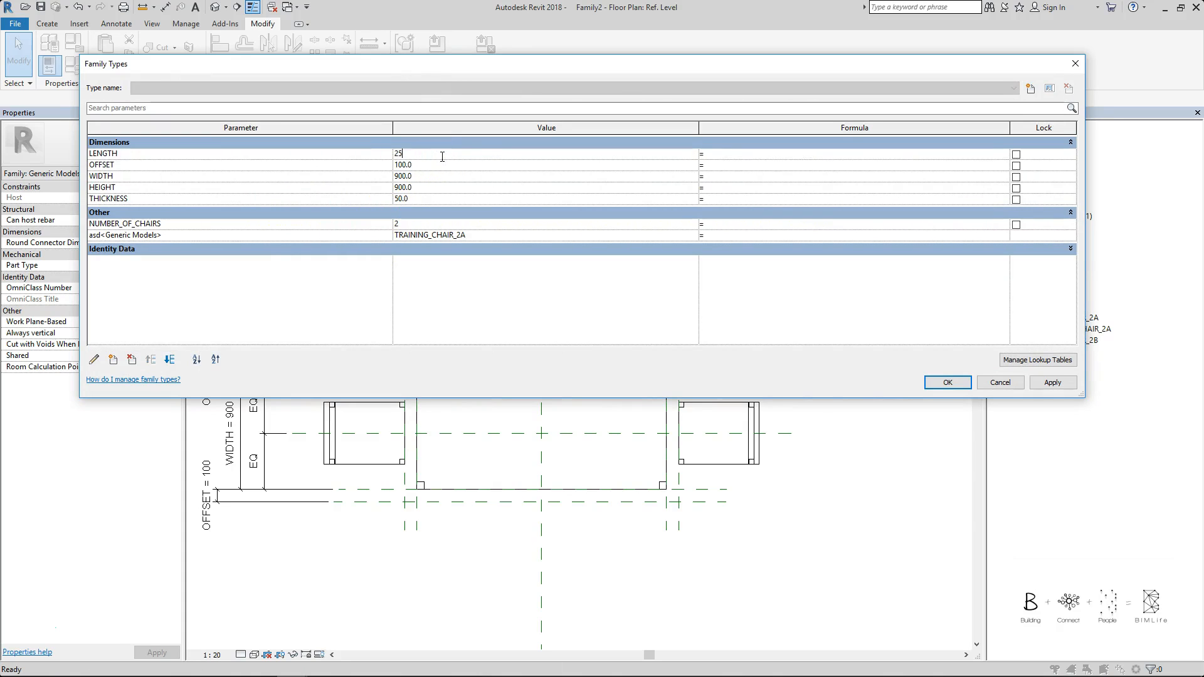
click(455, 176)
text(1200)
key(Return)
key(Return)
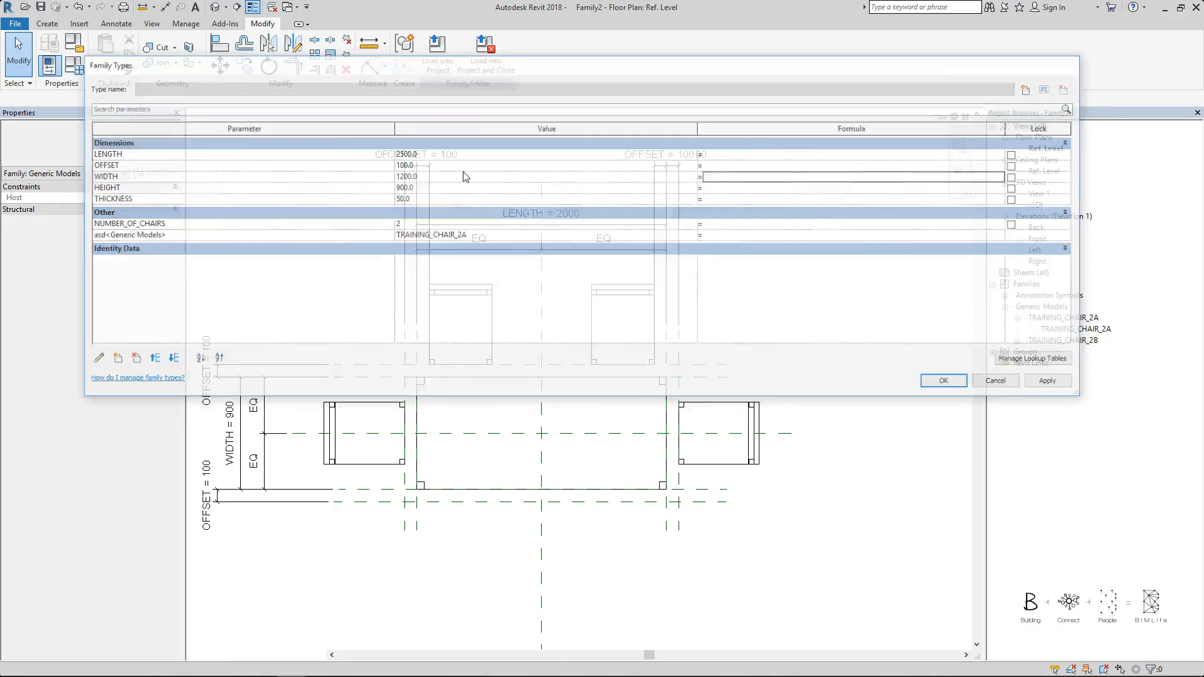
key(ctrl+z)
key(ctrl+y)
key(ctrl+z)
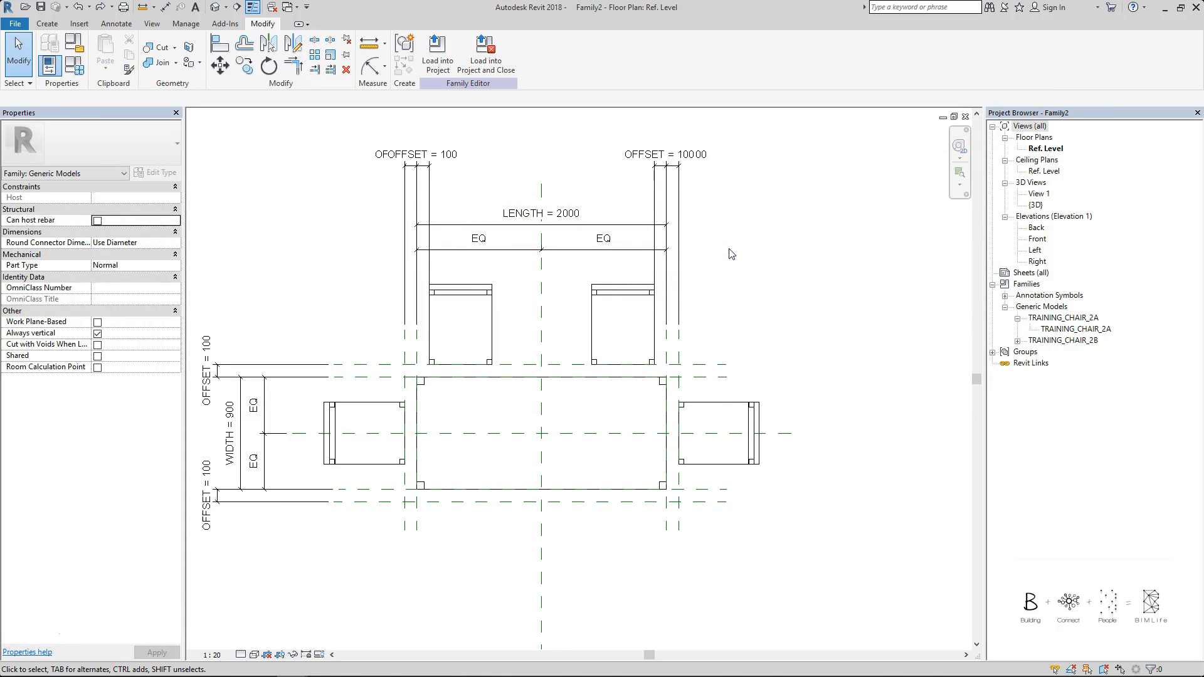
- Place another TRAINING_CHAIR_2A below the table's lower-left part, rotated so its seat front faces the table
middle_drag(487, 313, 483, 262)
click(363, 367)
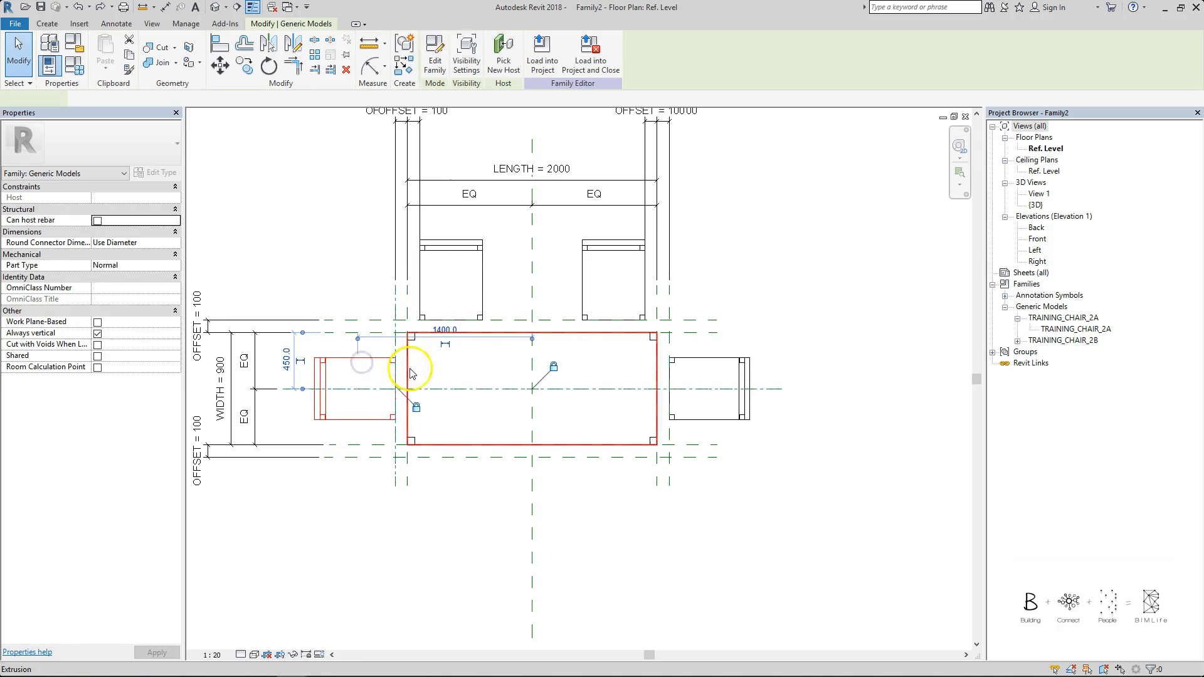
click(471, 248)
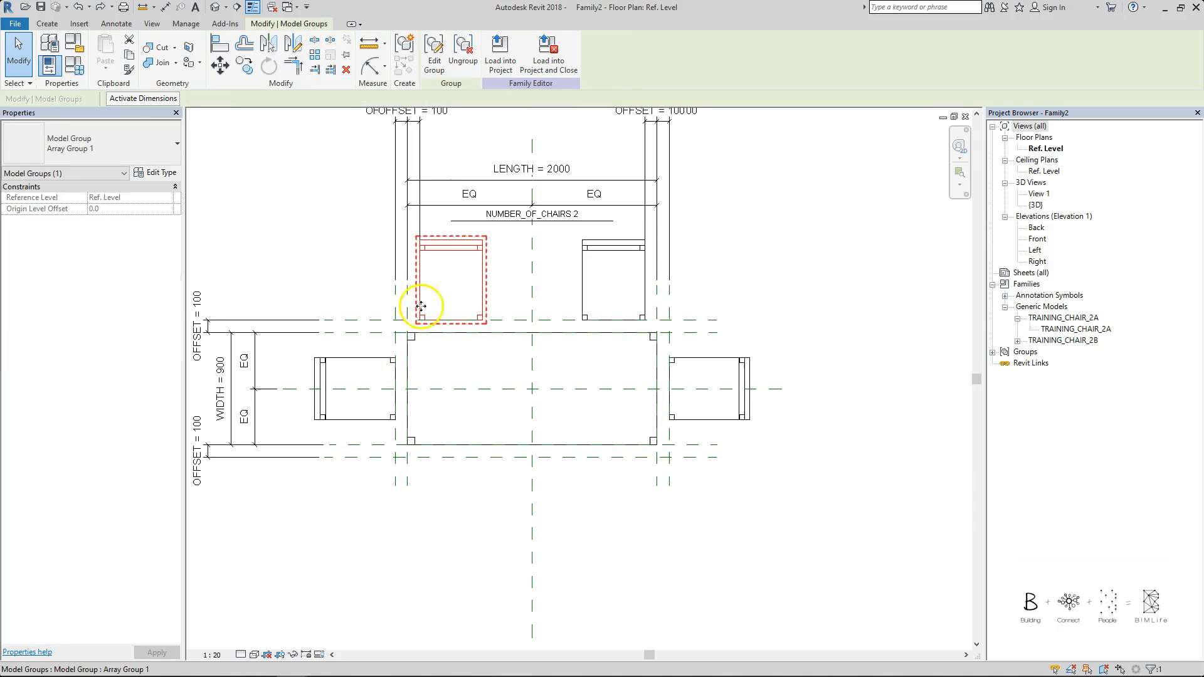
click(339, 182)
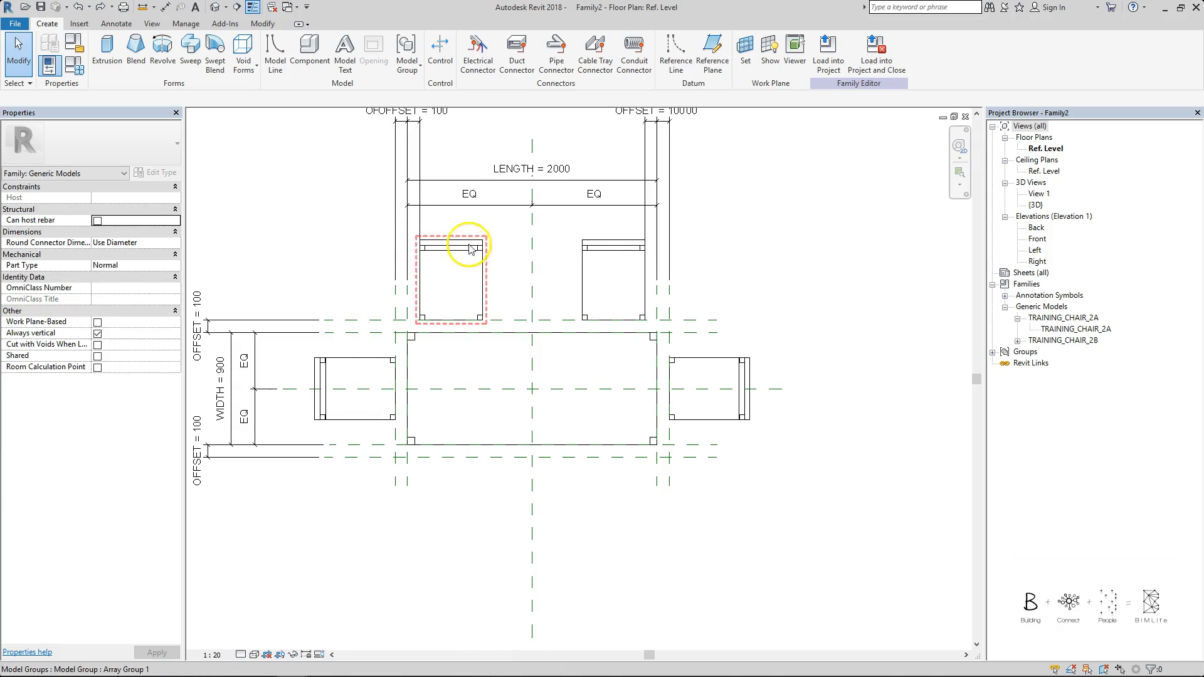
click(367, 364)
key(c)
key(s)
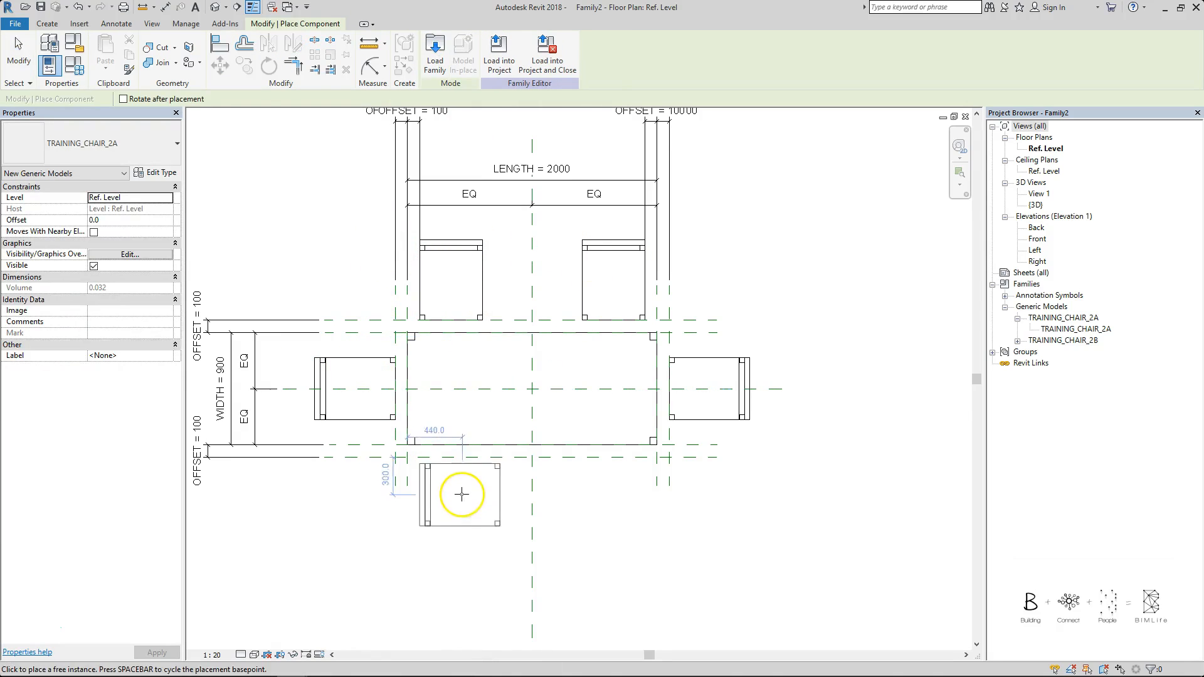
- Dimension from the table's left edge reference plane to the left side of the lower chair
key(d)
key(i)
click(408, 470)
click(421, 507)
click(370, 529)
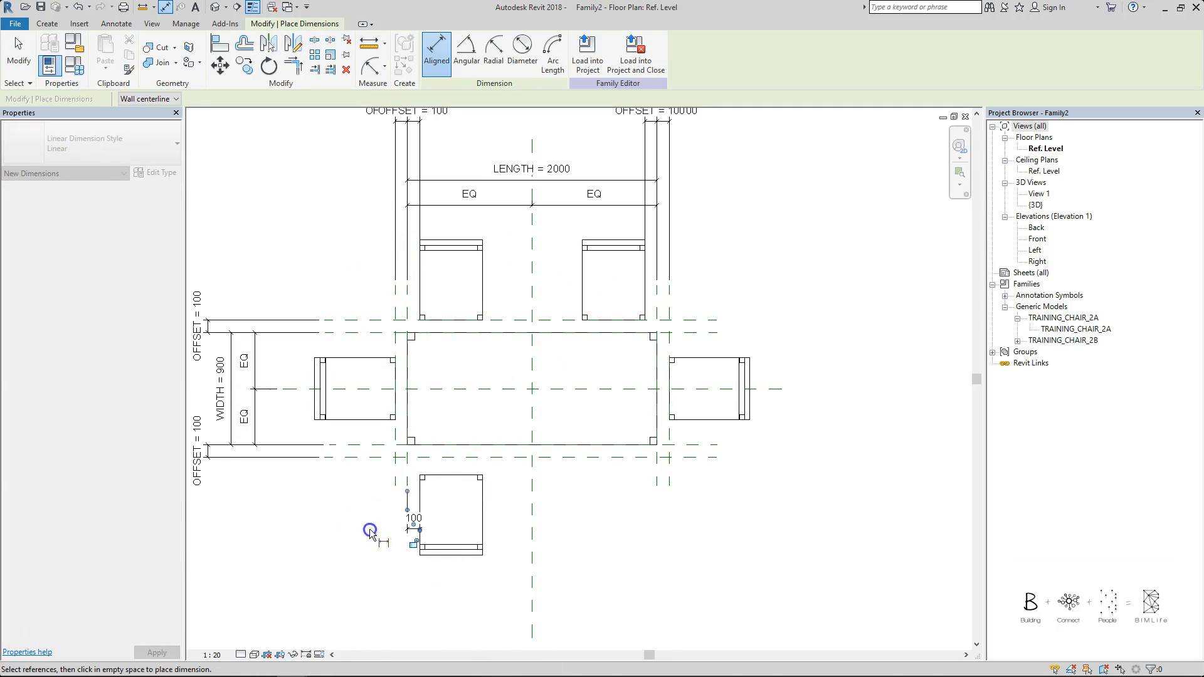
- Align the lower chair's front edge to the offset reference plane below the table
key(a)
key(l)
click(445, 459)
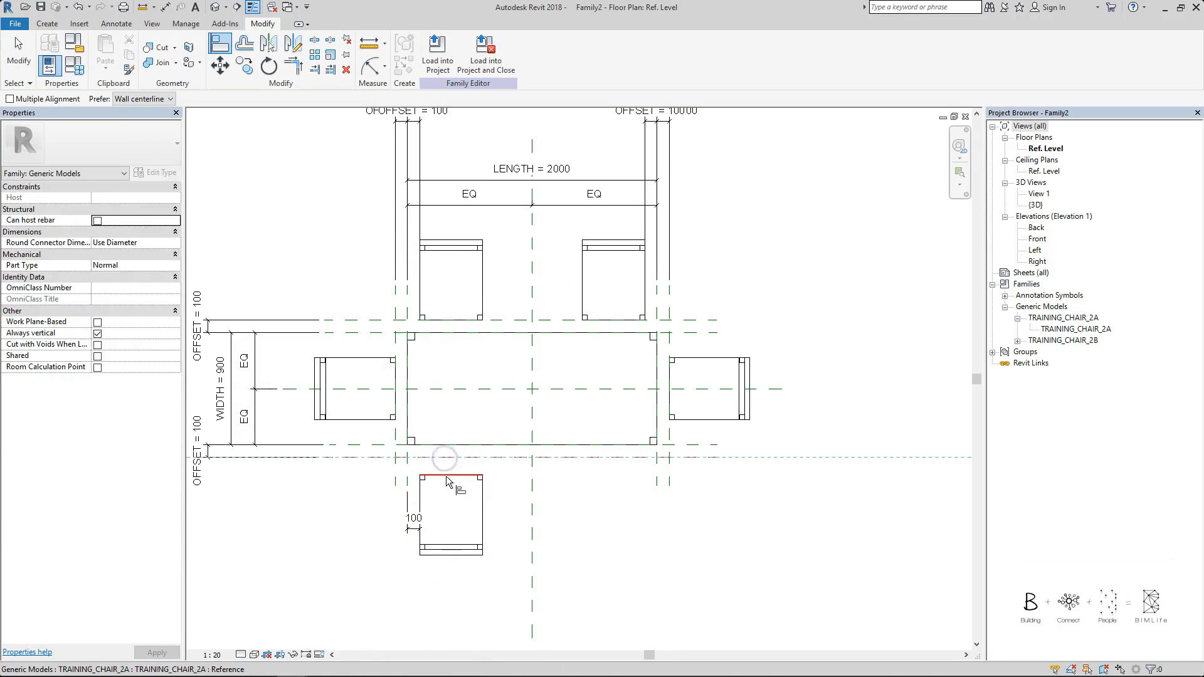
click(449, 475)
key(Escape)
key(Escape)
- Label the dimension at the lower chair's left side with the OFFSET parameter
click(411, 520)
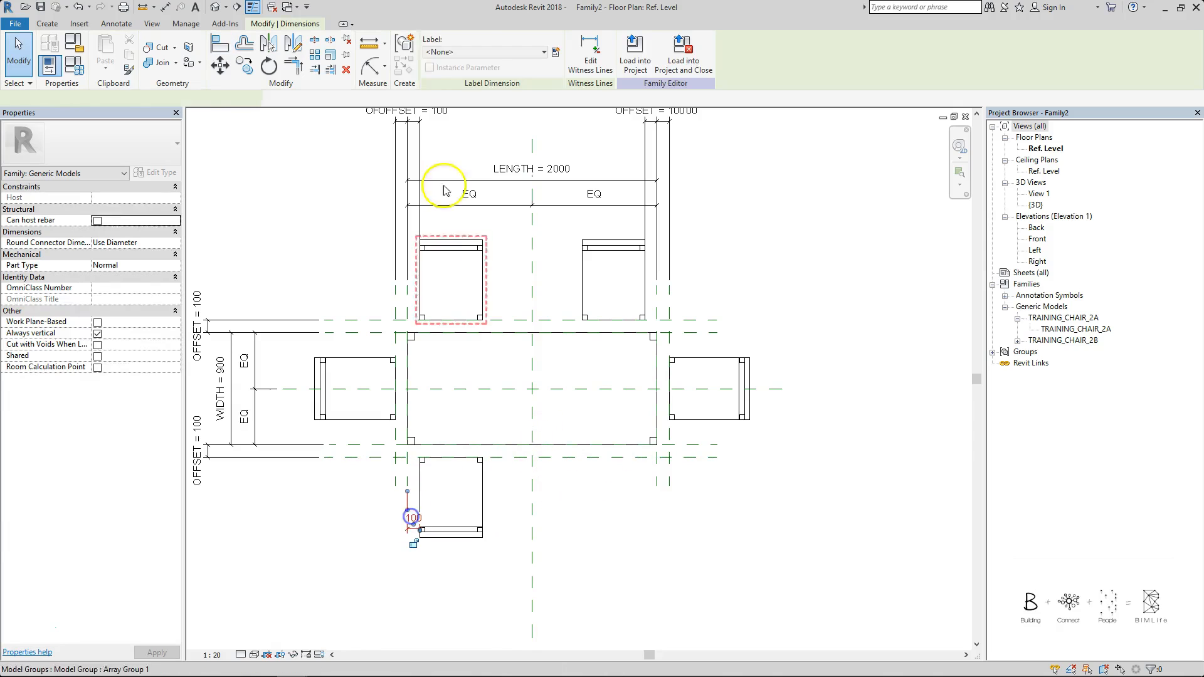
click(458, 46)
click(463, 124)
key(Escape)
- Array the lower chair toward the table's right end as a grouped linear array of 2, spaced to the last member
click(482, 499)
key(a)
key(r)
click(447, 483)
click(597, 491)
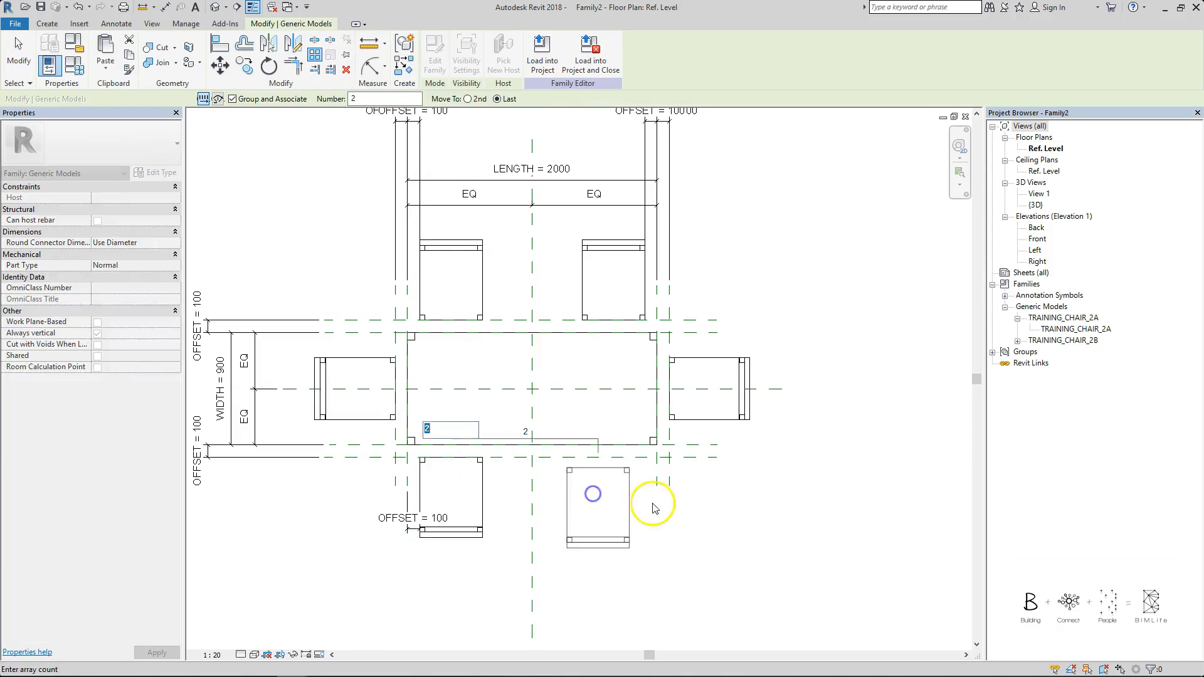
- Dimension from the second lower chair's right side to the table's right edge reference plane
key(d)
key(i)
click(630, 507)
click(649, 529)
key(Escape)
- Label the dimension at the second lower chair's right side with the OFFSET parameter
click(641, 520)
click(494, 46)
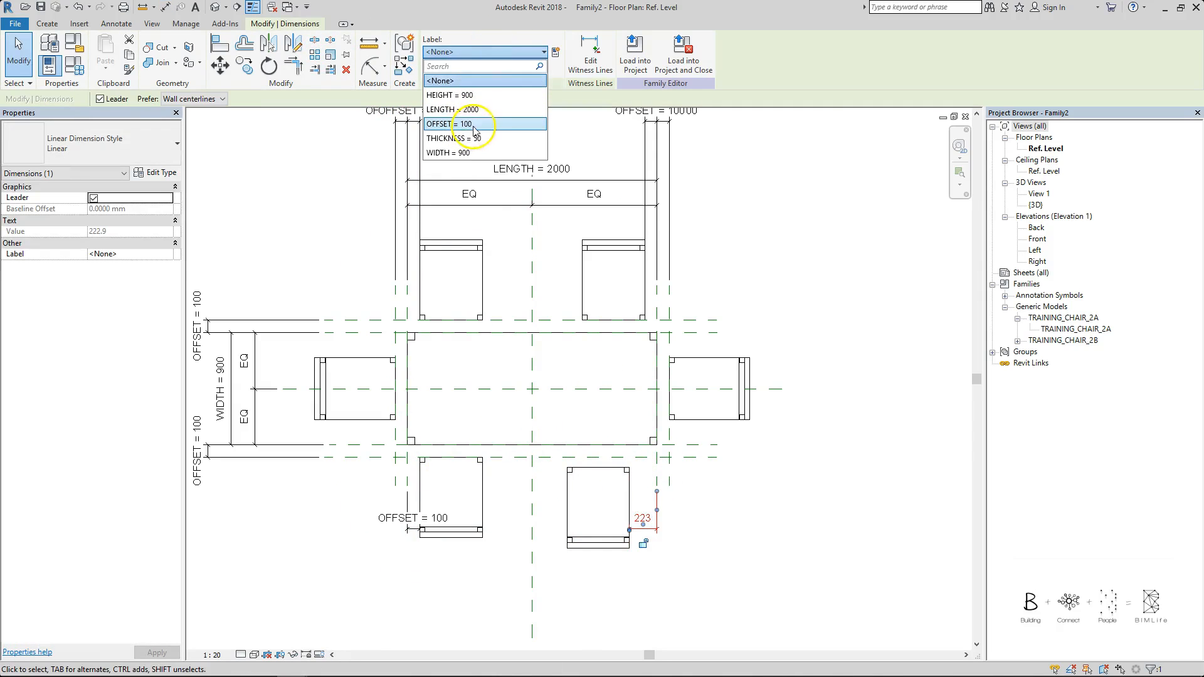
click(475, 124)
click(820, 265)
- Align the second lower chair's front edge to the offset reference plane below the table
key(a)
key(l)
click(618, 456)
click(619, 469)
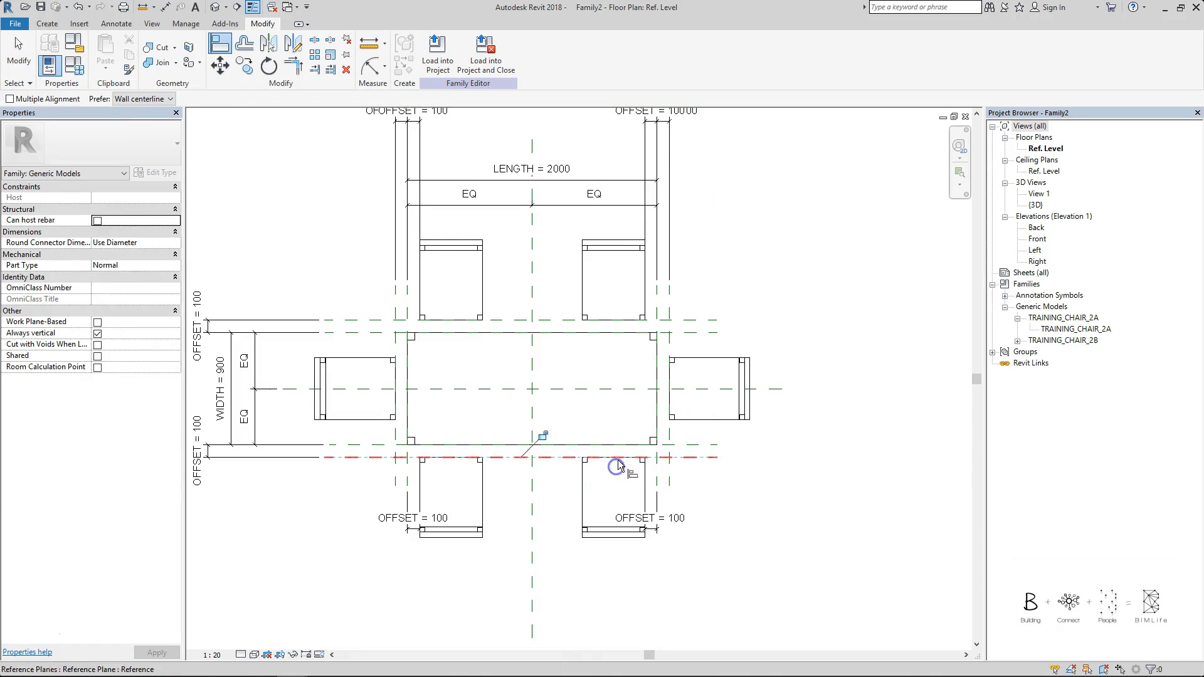
key(Escape)
- Label the lower chair array's count with the existing NUMBER_OF_CHAIRS parameter
click(620, 541)
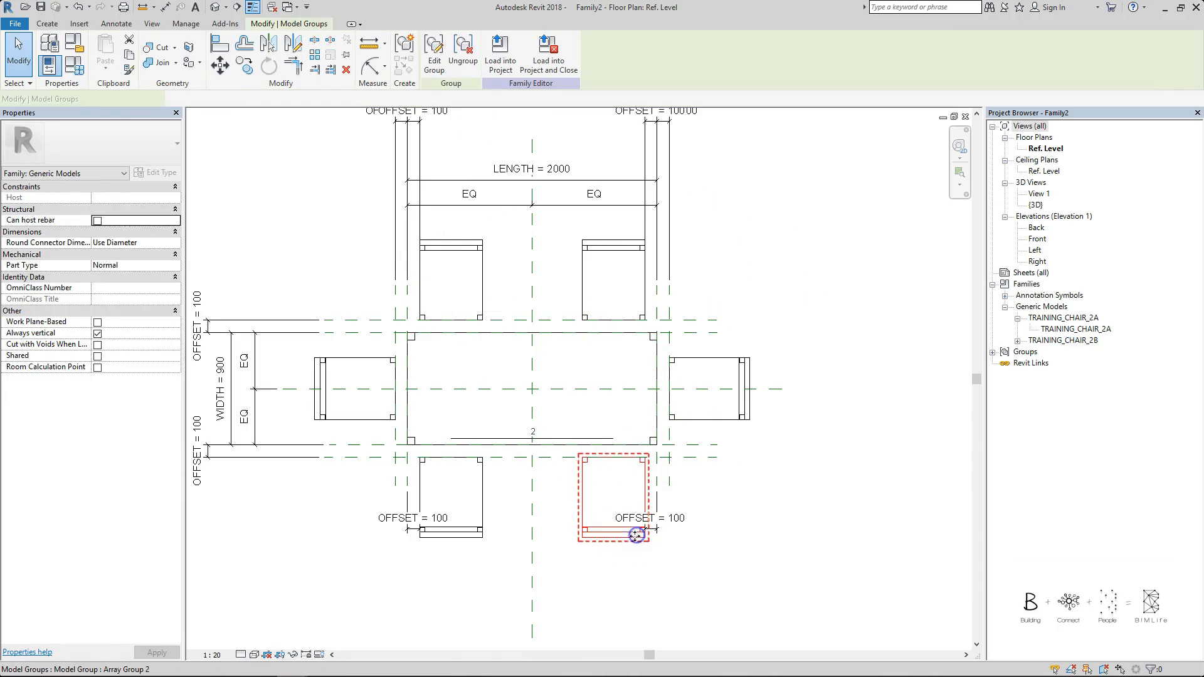
click(552, 438)
click(187, 99)
click(210, 121)
click(767, 258)
- Test the family with NUMBER_OF_CHAIRS set to 3, and undo the change
key(f)
key(t)
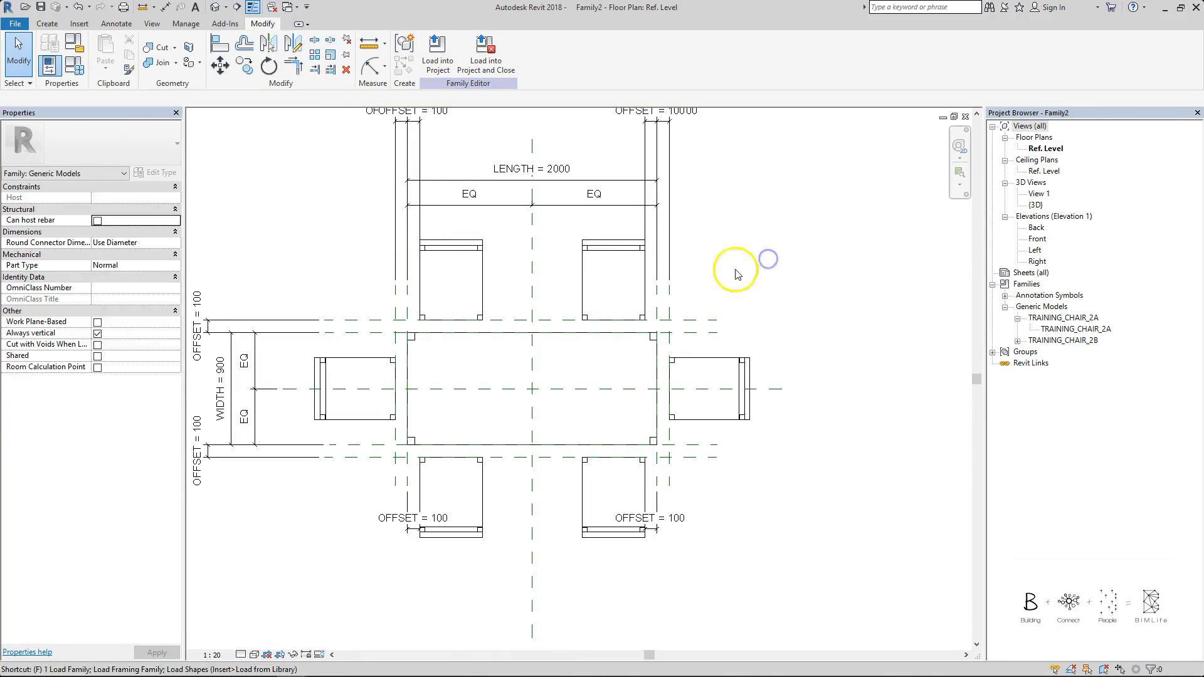
double_click(441, 226)
text(3)
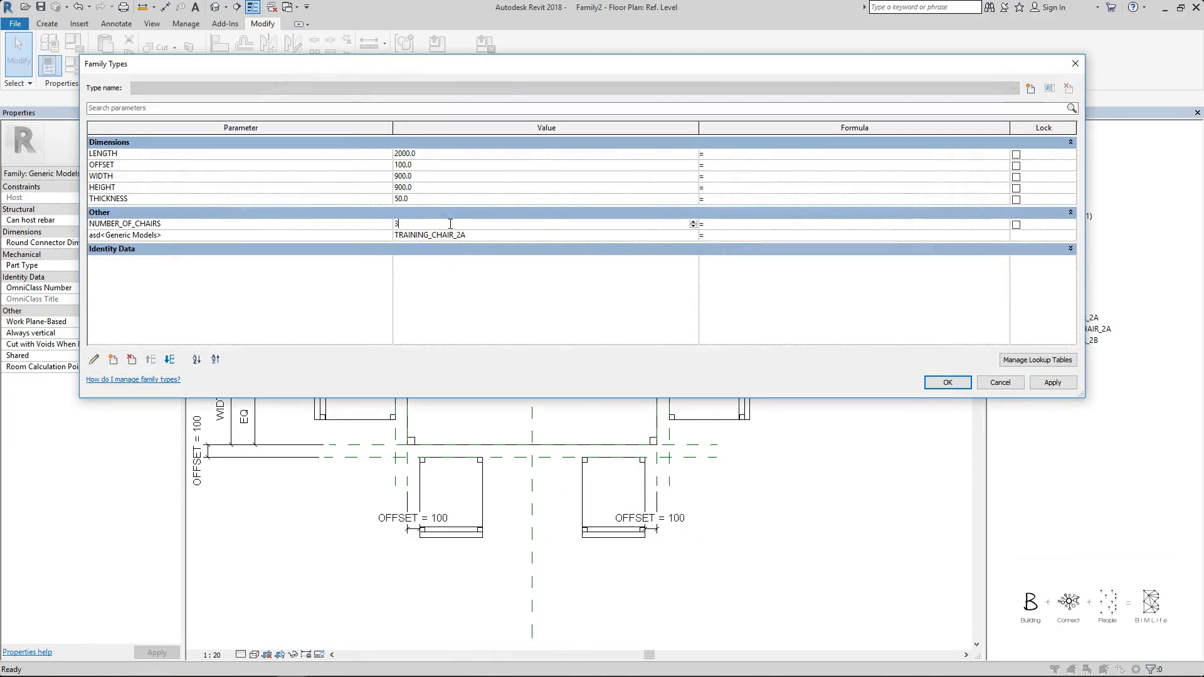
key(Return)
key(Return)
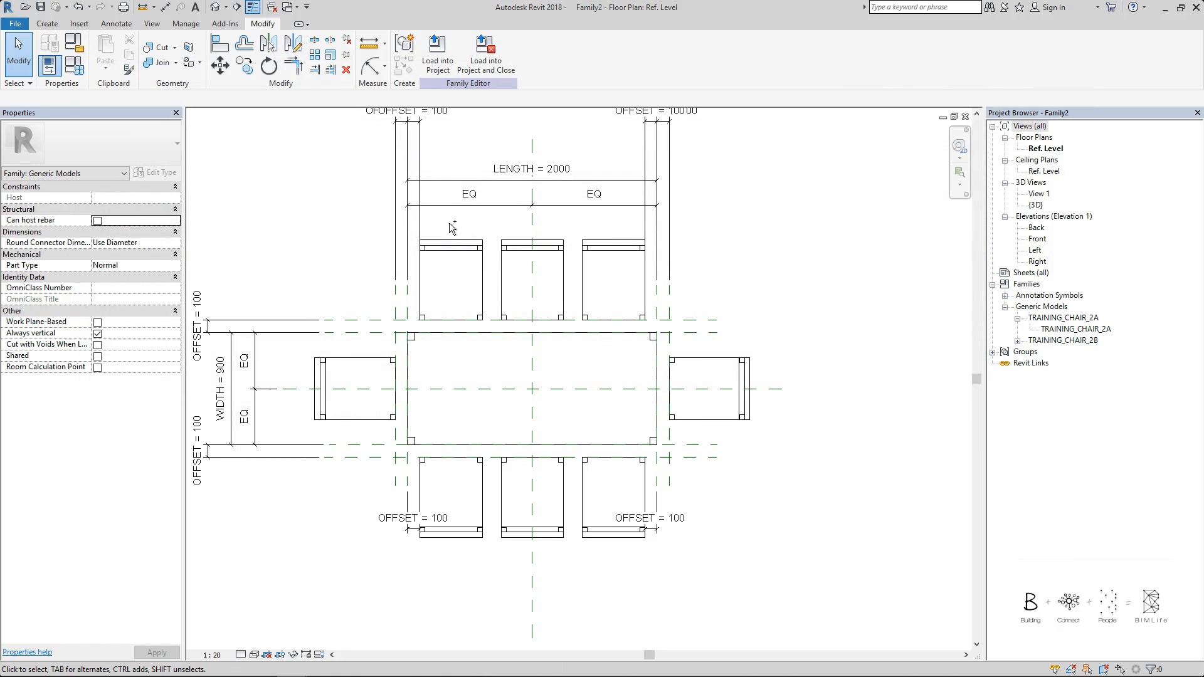
key(ctrl+z)
- Delete the asd<Generic Models> parameter from the family types and apply the removal
middle_drag(648, 393, 637, 401)
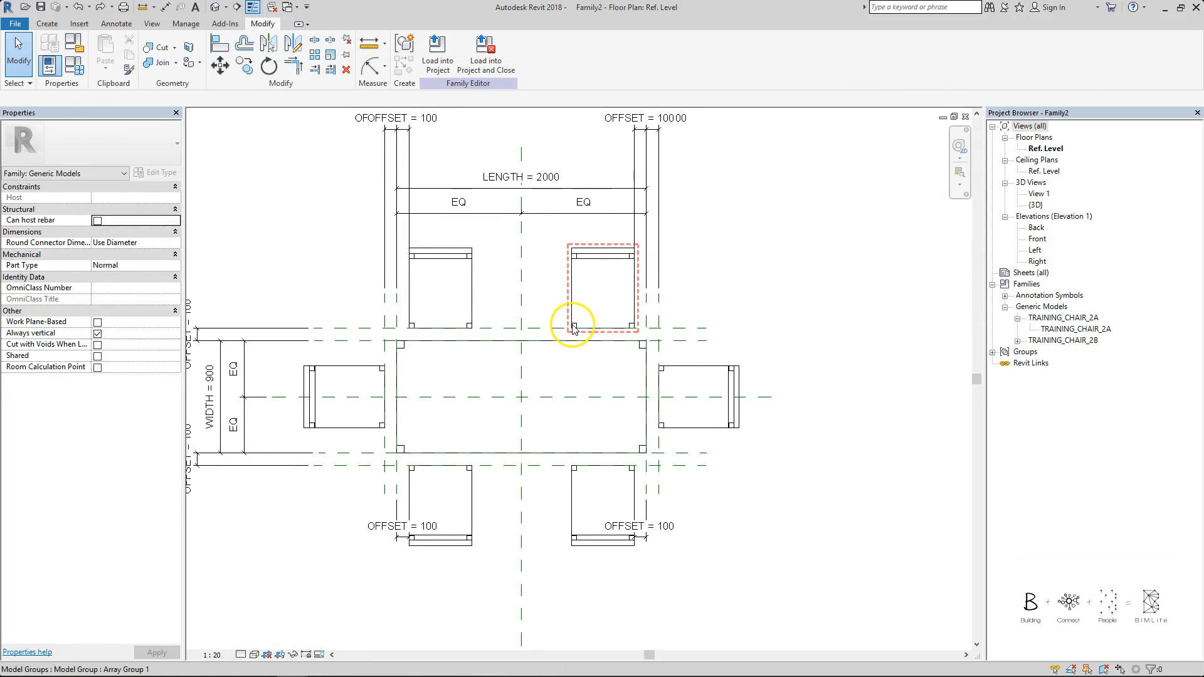
key(f)
key(t)
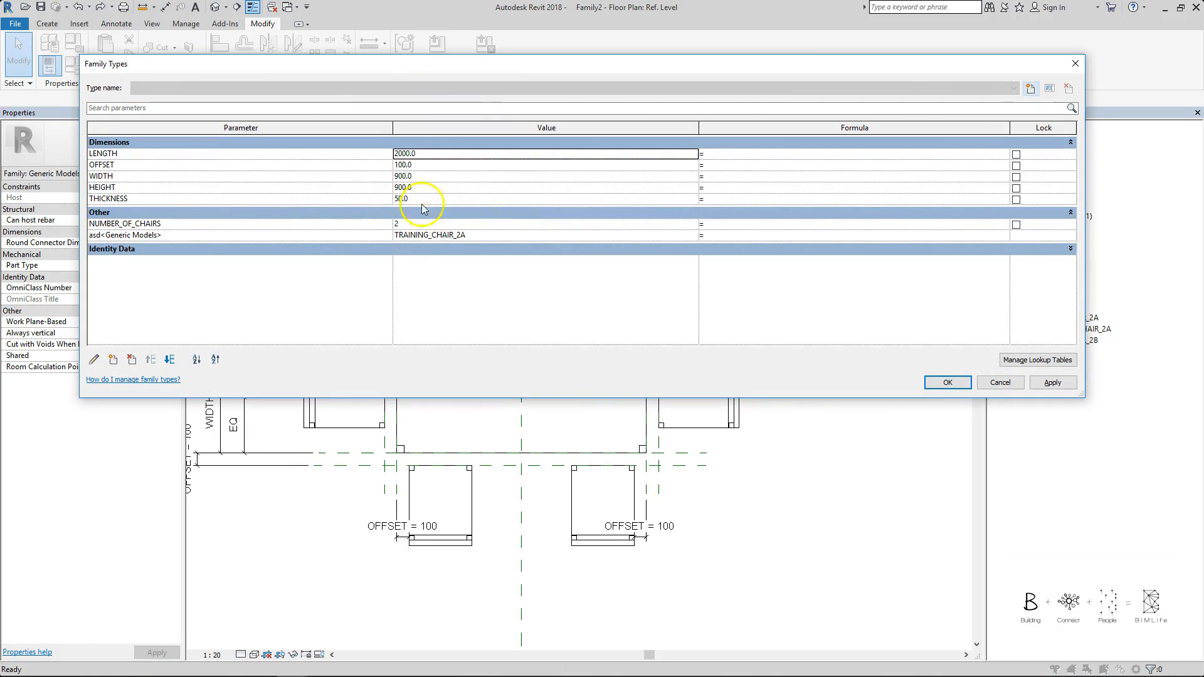
click(270, 235)
click(131, 360)
click(627, 344)
click(937, 380)
- Give NUMBER_OF_CHAIRS the formula (LENGTH - 6 * OFFSET) / 500 mm in the family types
key(f)
key(t)
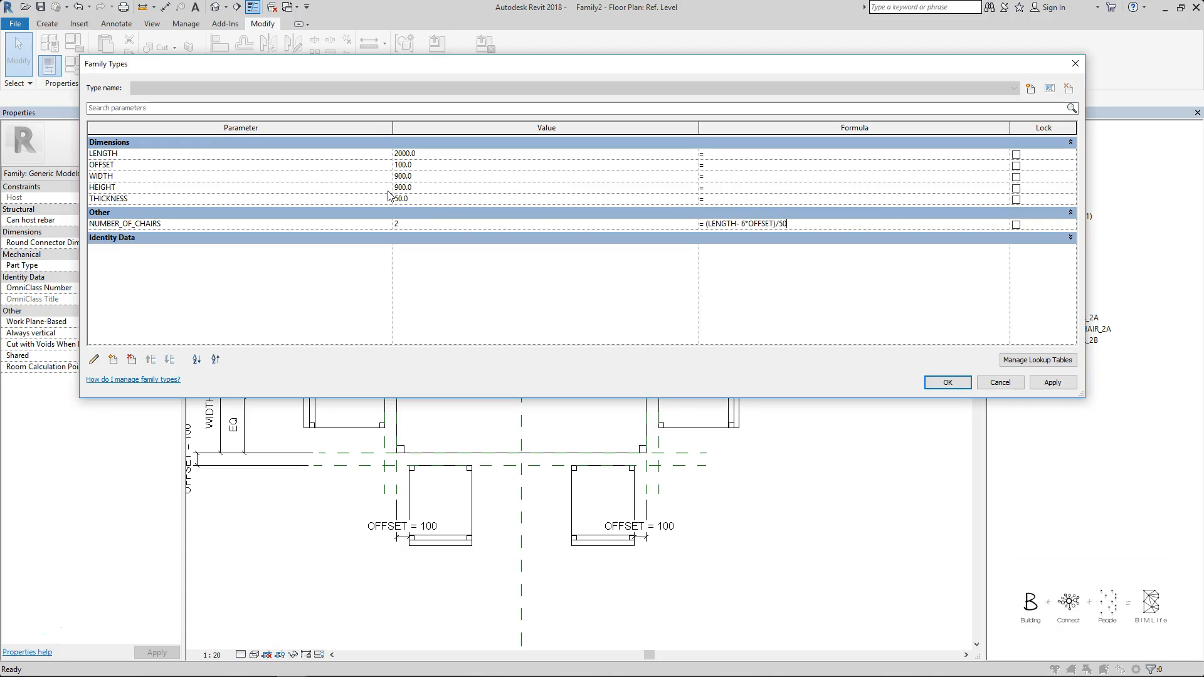
click(948, 382)
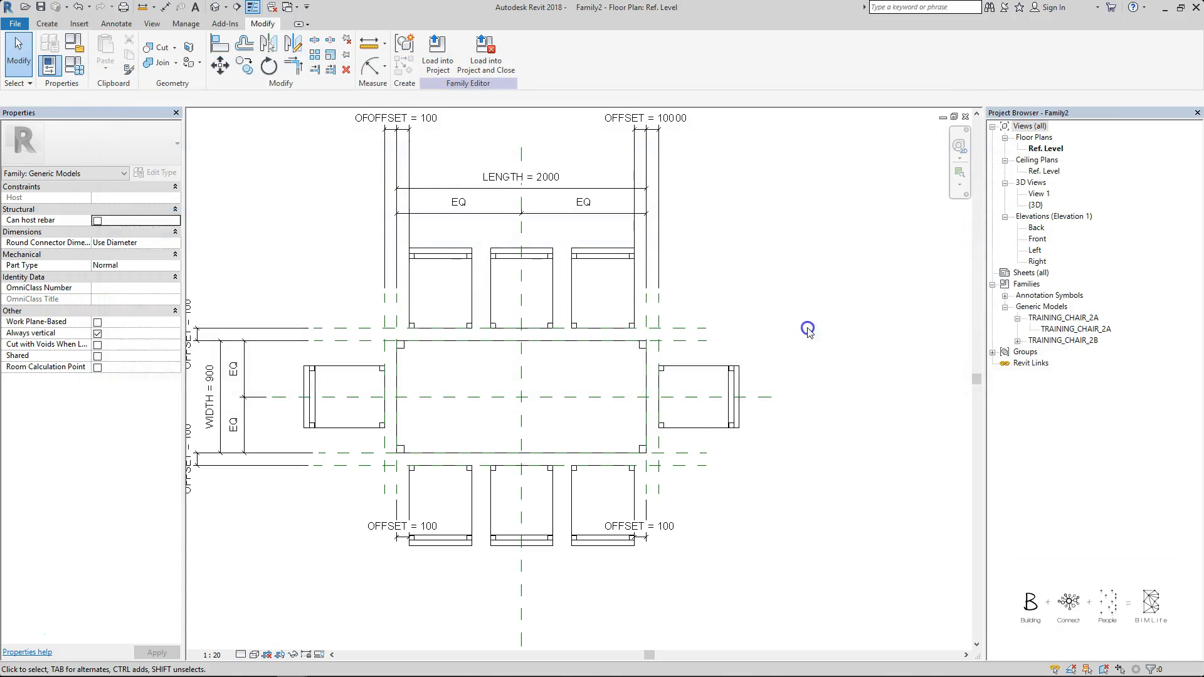
- Add a family type parameter CHAIR_LENGTH of type Length, grouped under Dimensions
key(d)
key(i)
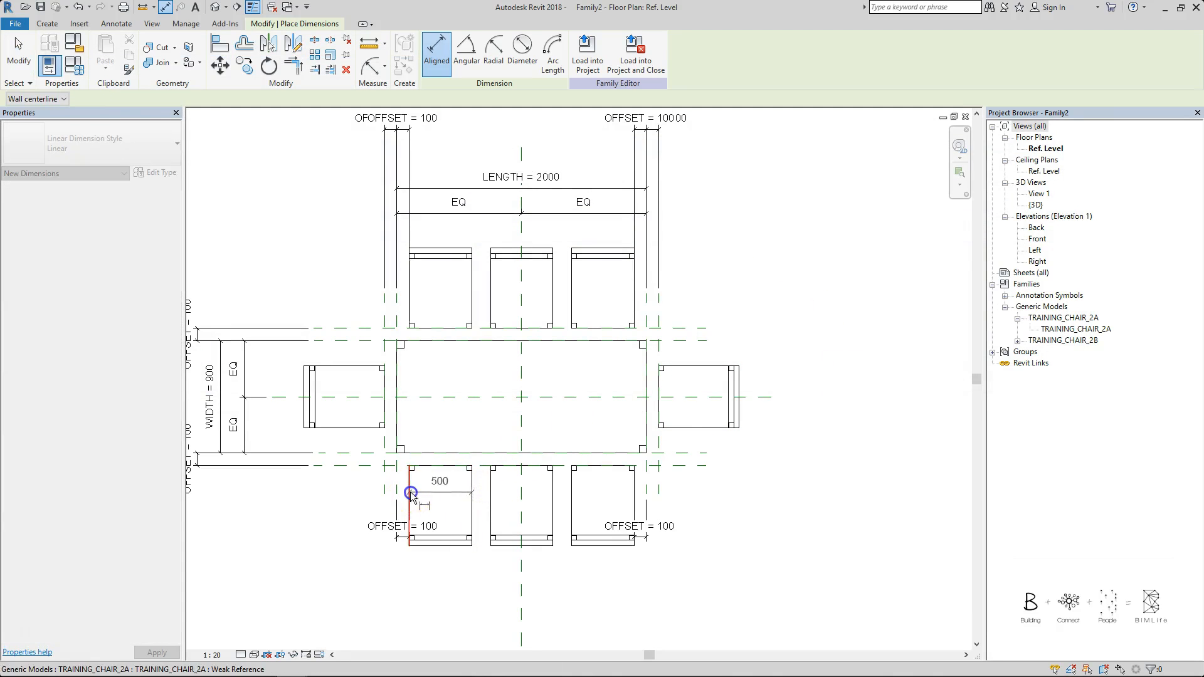
key(f)
key(t)
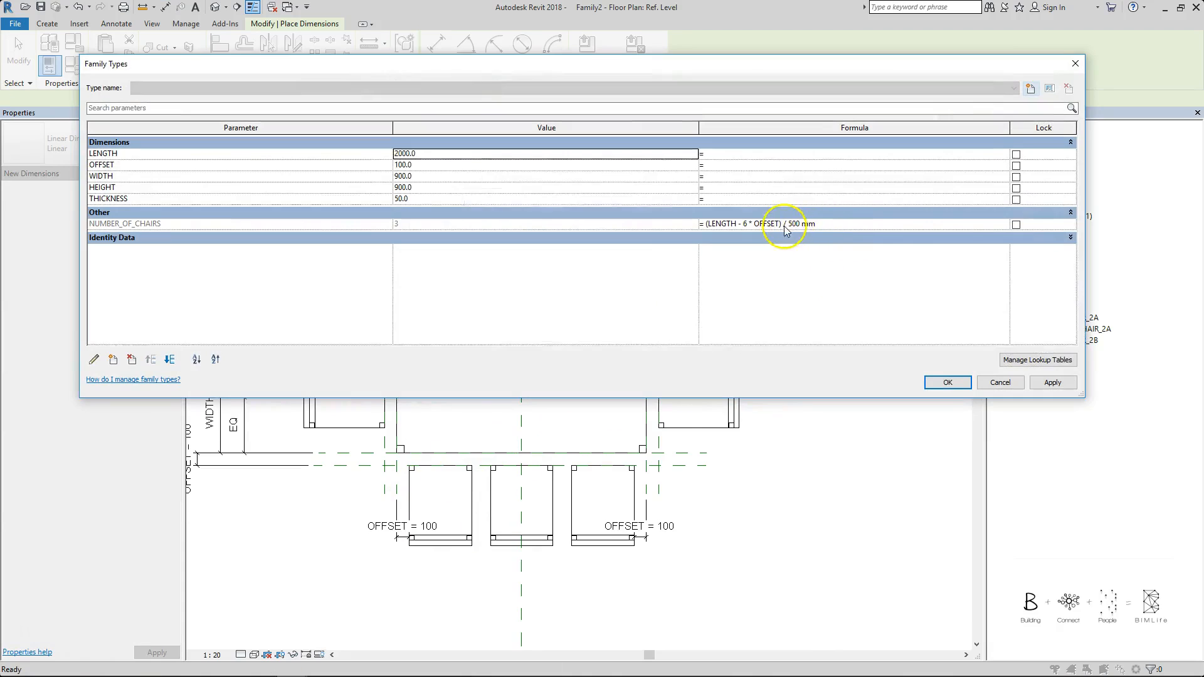
click(113, 360)
text(CHAIR_LENGTH)
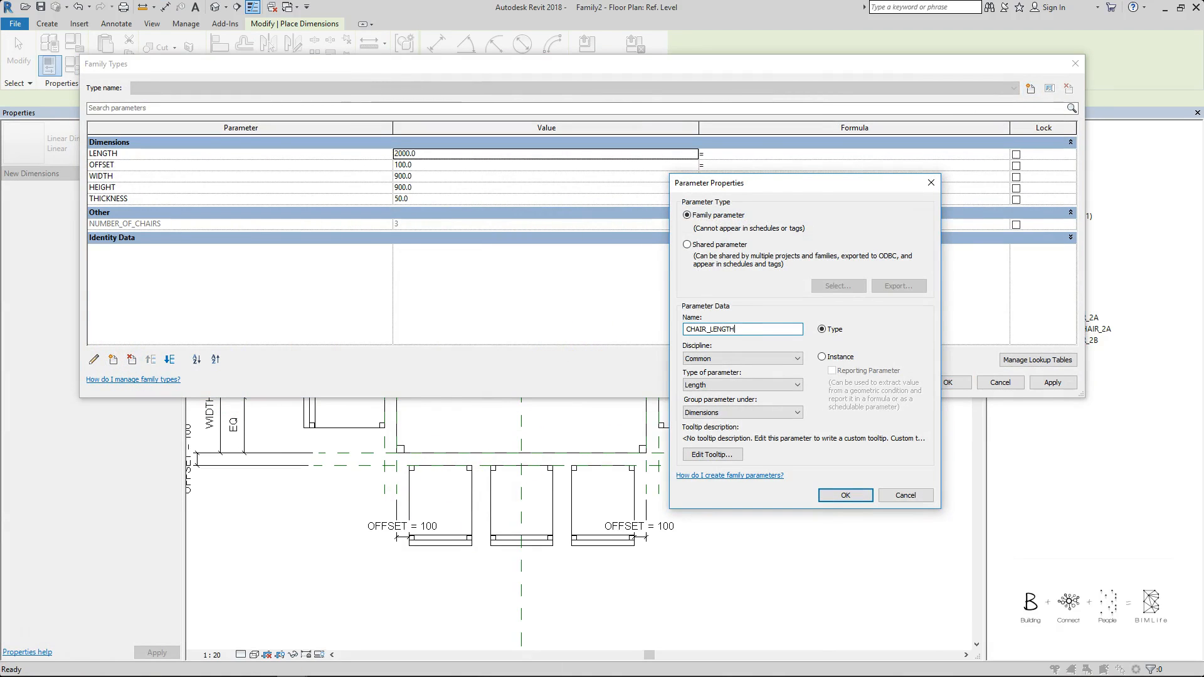
click(860, 497)
- Move the CHAIR_LENGTH parameter down the Dimensions group so it sits between HEIGHT and THICKNESS
click(181, 154)
click(171, 360)
click(171, 359)
click(170, 359)
click(171, 359)
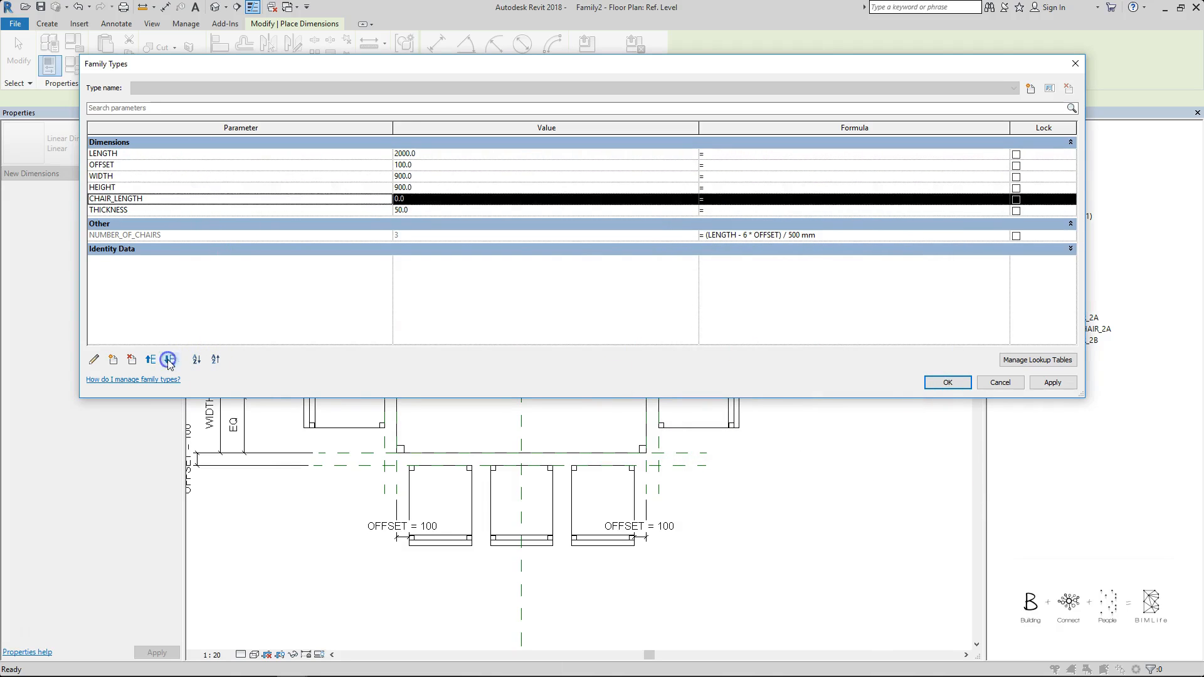
- Change the NUMBER_OF_CHAIRS formula to (LENGTH - 6 * OFFSET) / CHAIR_LENGTH and set CHAIR_LENGTH to 500
click(789, 237)
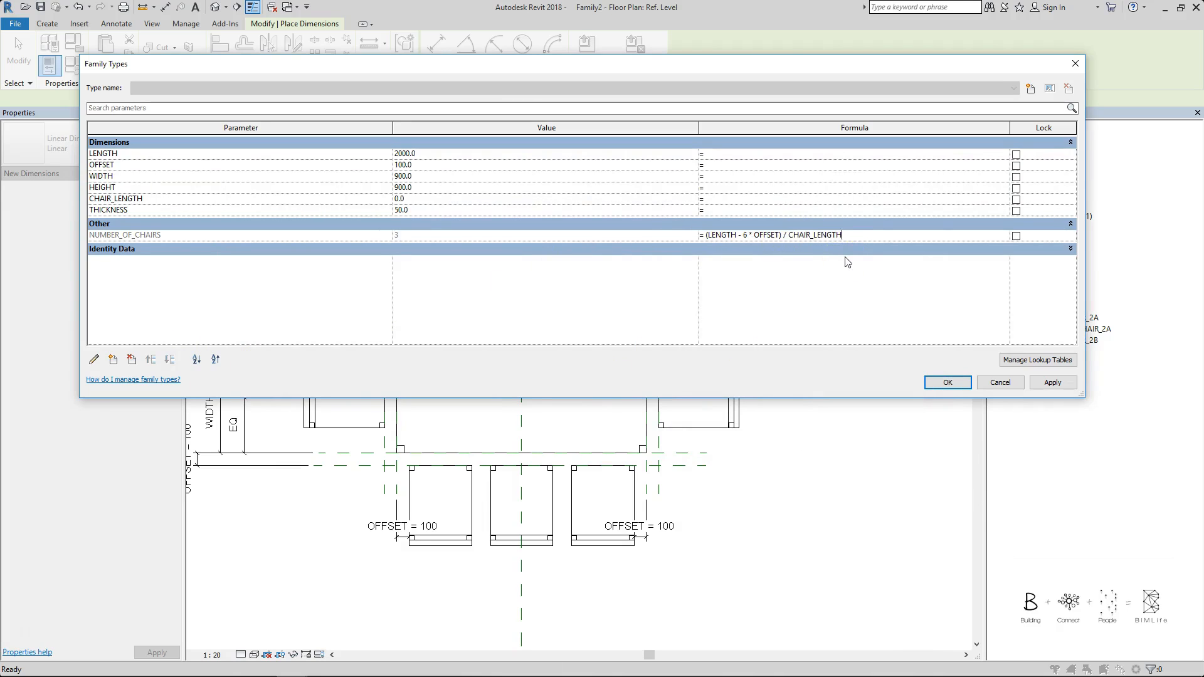
key(Return)
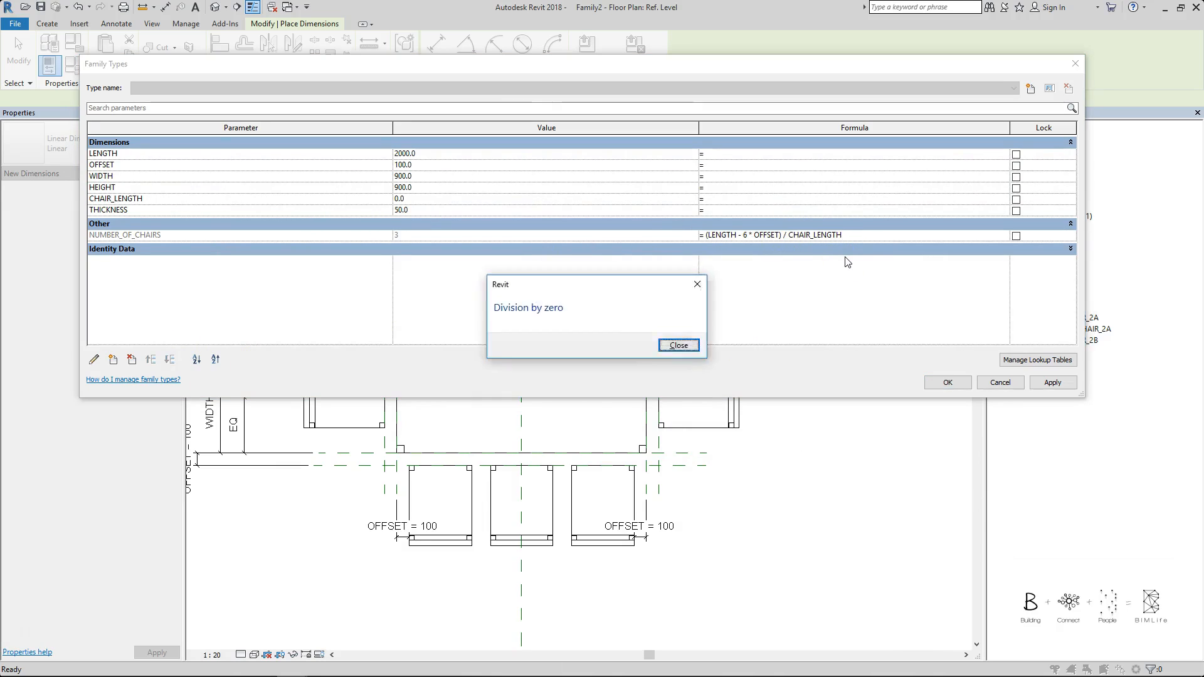
click(679, 346)
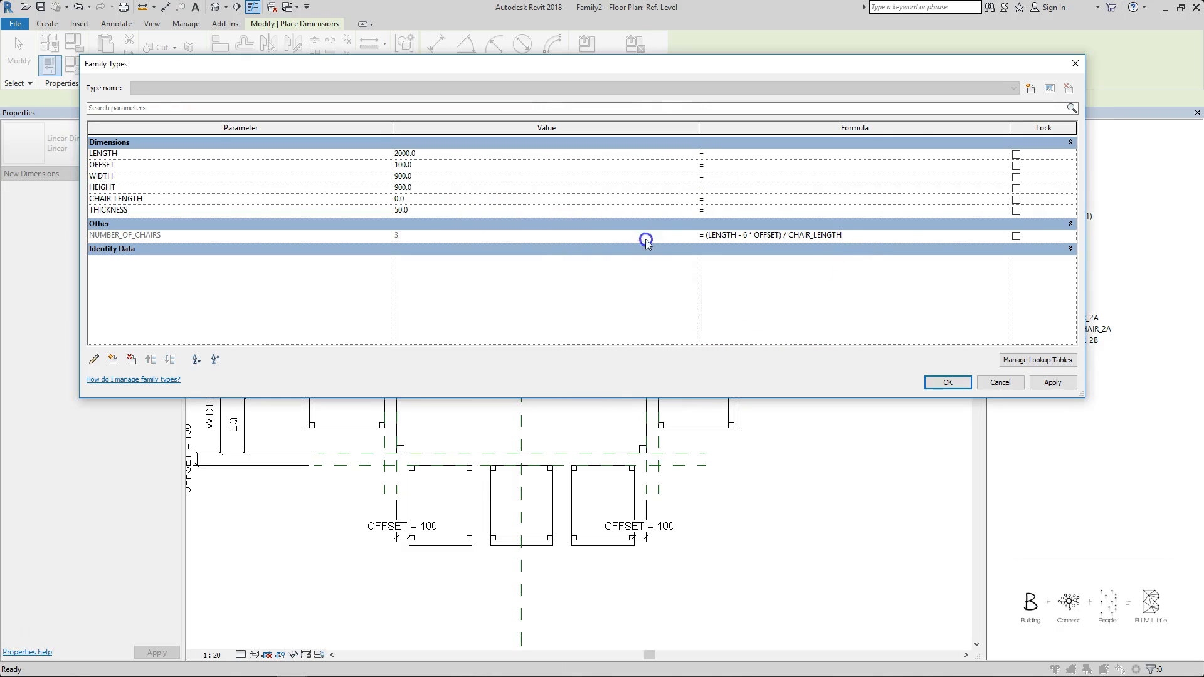
click(429, 199)
text(500)
key(Tab)
click(796, 232)
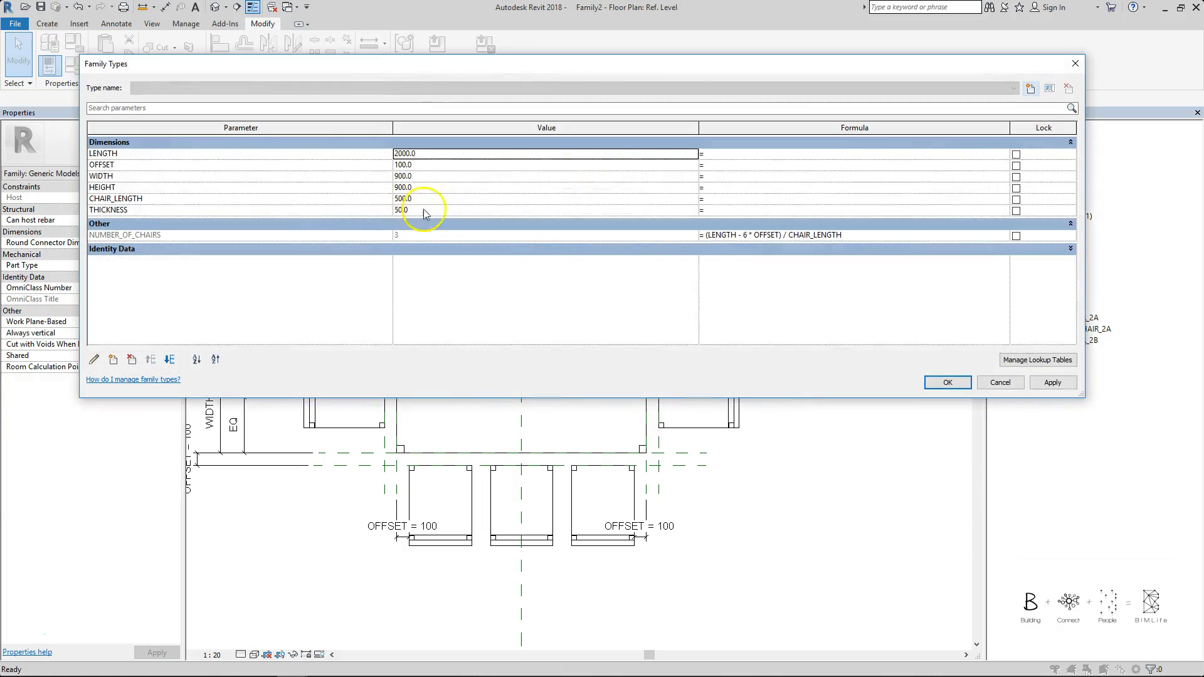
- Set the table's LENGTH to 3000 in the family types and apply it to the model
click(450, 158)
text(3000)
key(Tab)
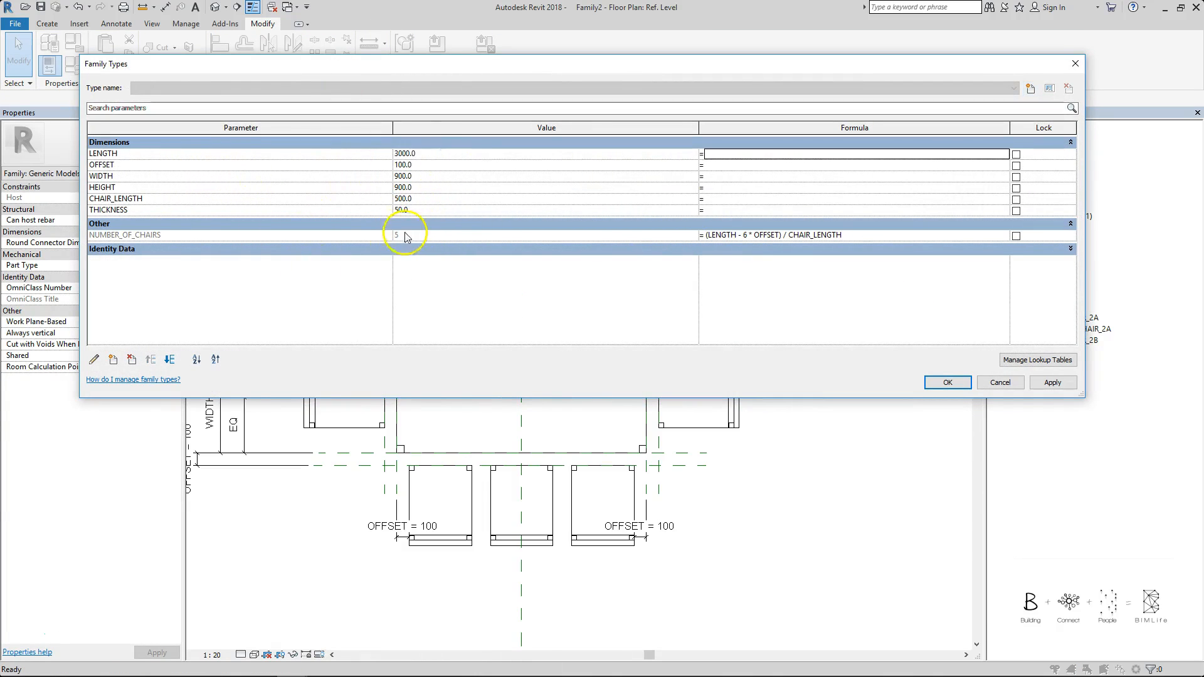
click(948, 383)
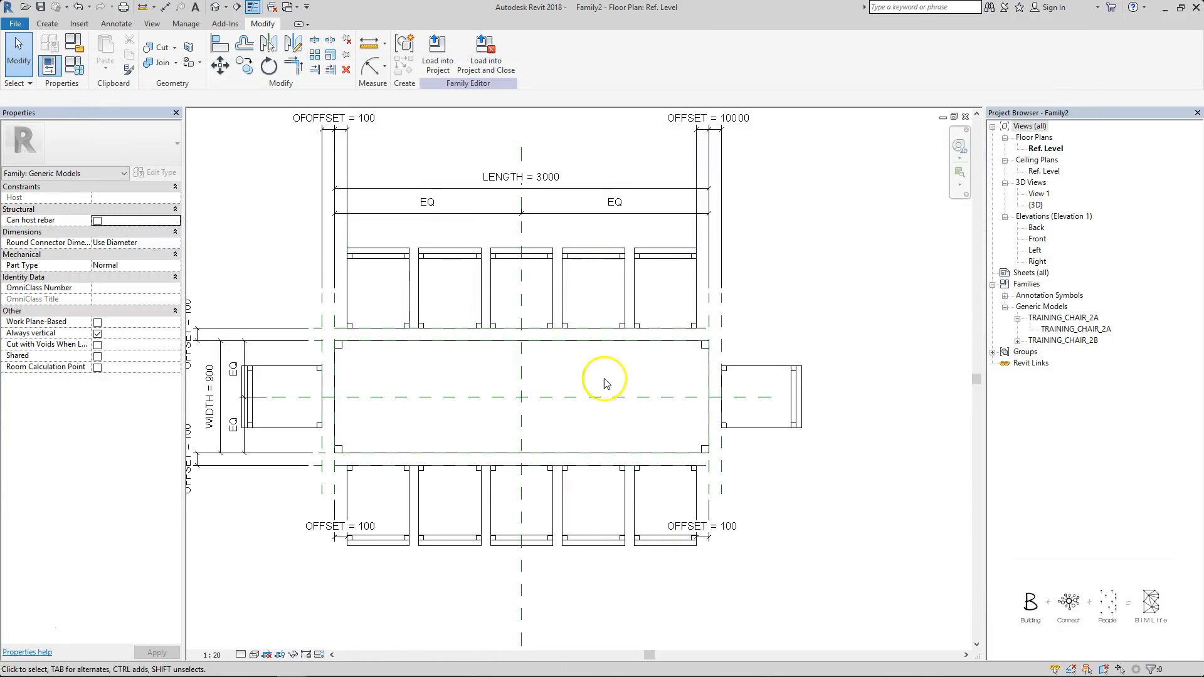
- Try 8 as the OFFSET multiplier in the NUMBER_OF_CHAIRS formula, and restore it to 6
key(t)
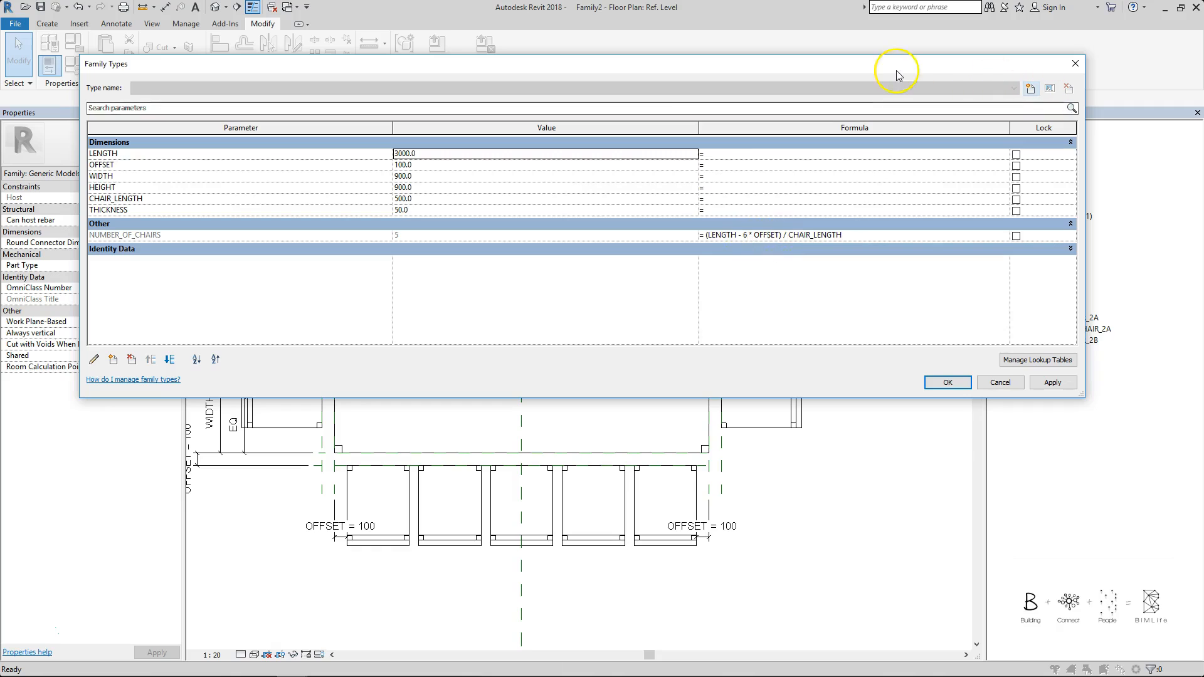
drag(903, 71, 906, 17)
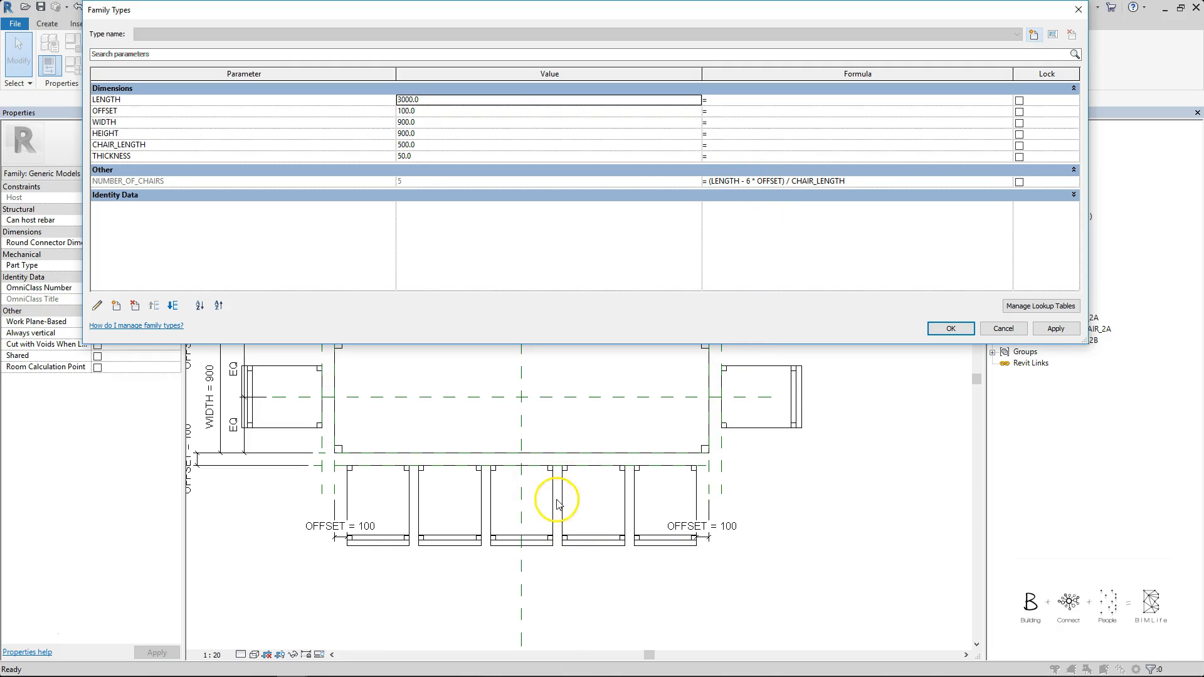
click(751, 183)
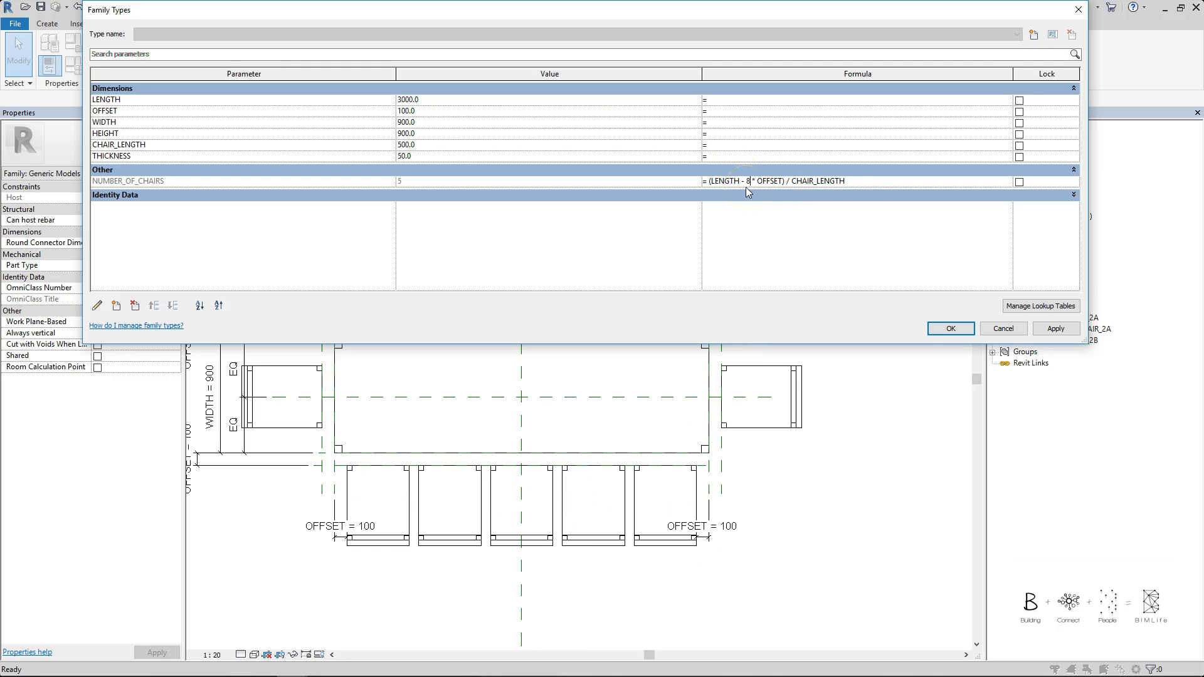
key(BackSpace)
text(6)
click(948, 330)
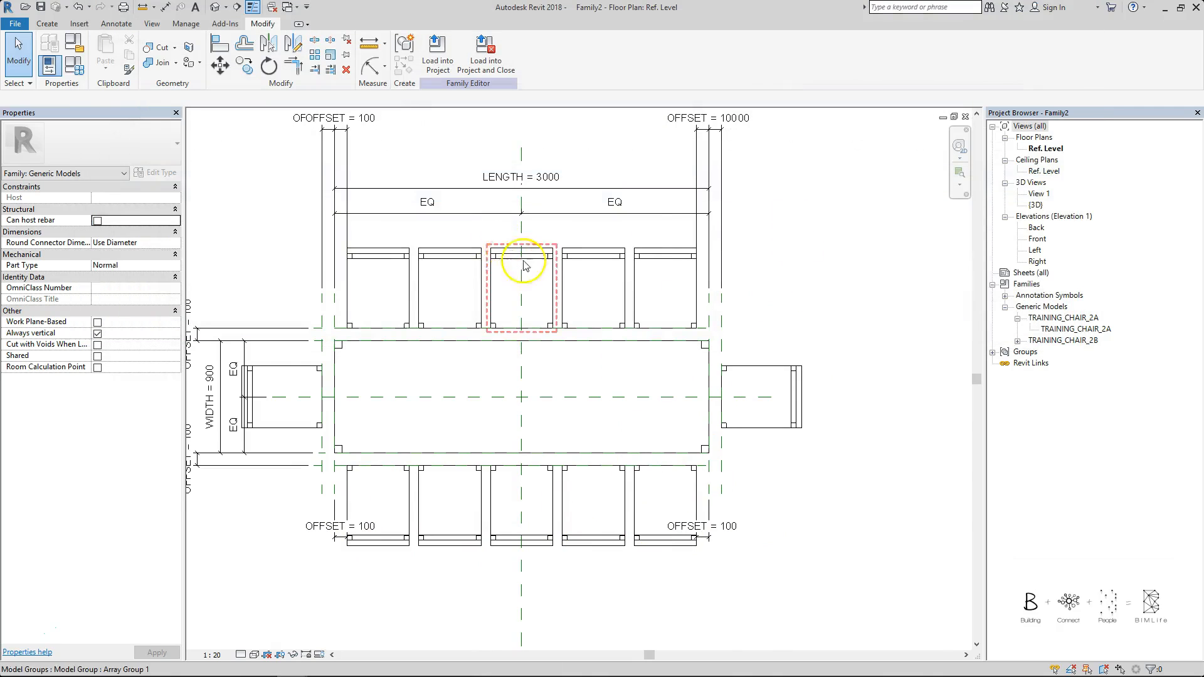
- Re-enter 3000 as the LENGTH in the family types to test the chair arrays in plan
scroll(572, 261, down, 1)
middle_drag(572, 260, 638, 284)
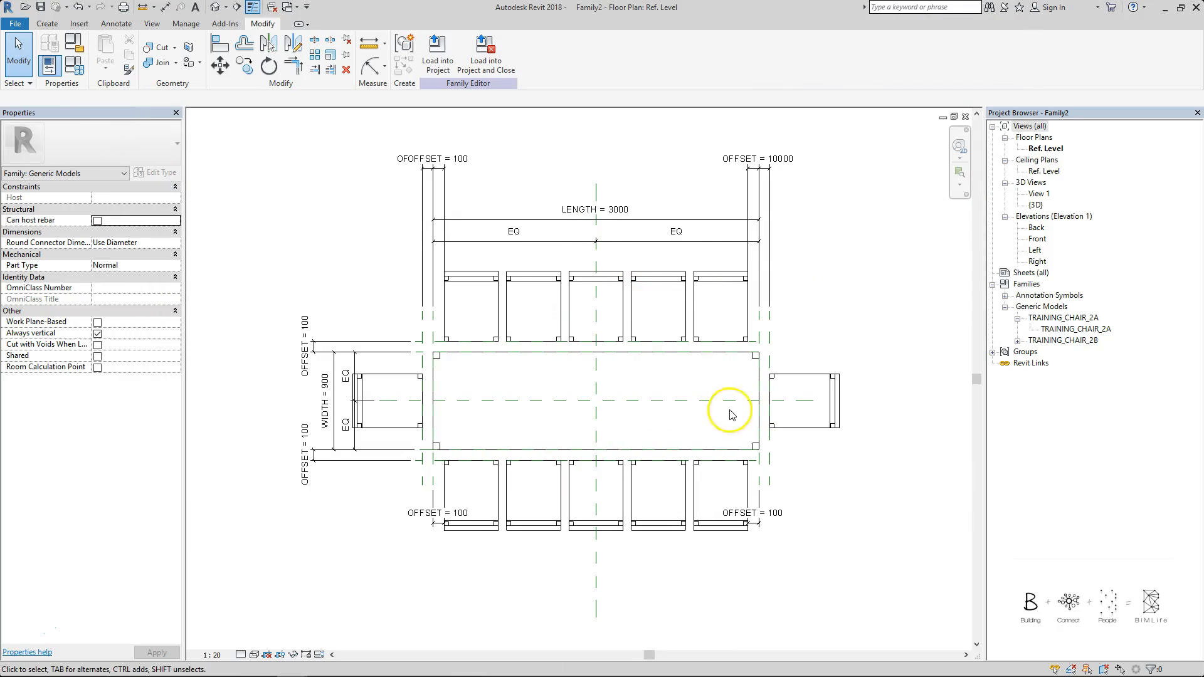
key(f)
key(t)
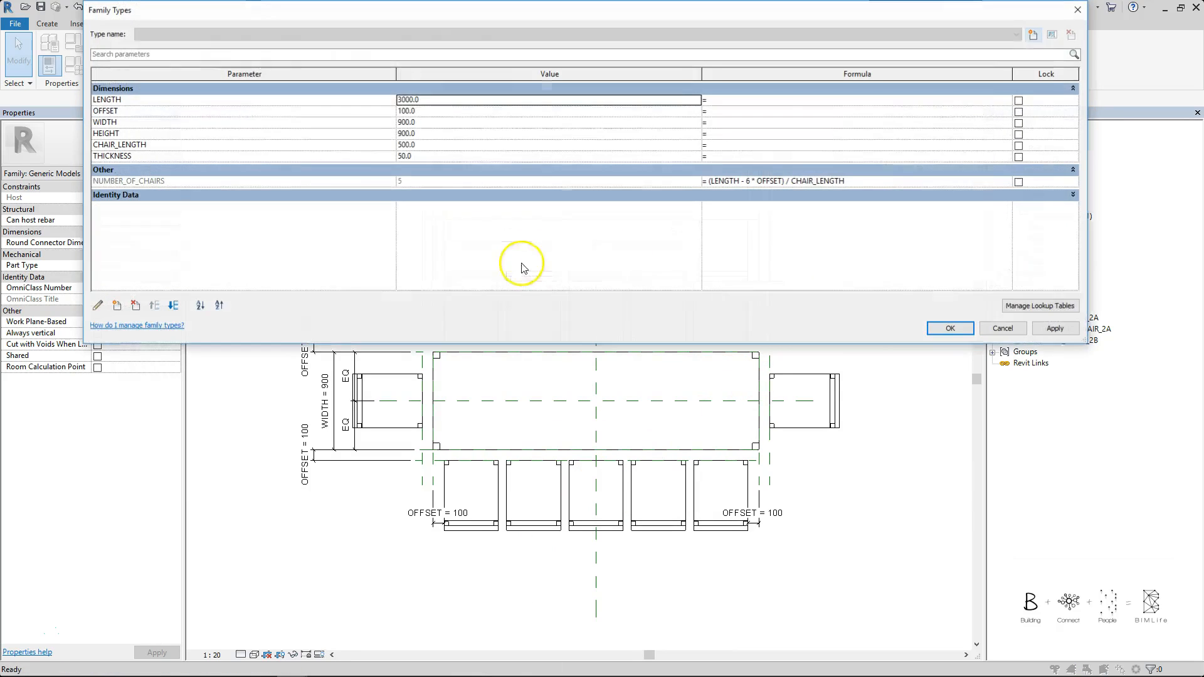
click(469, 100)
text(3000)
key(Return)
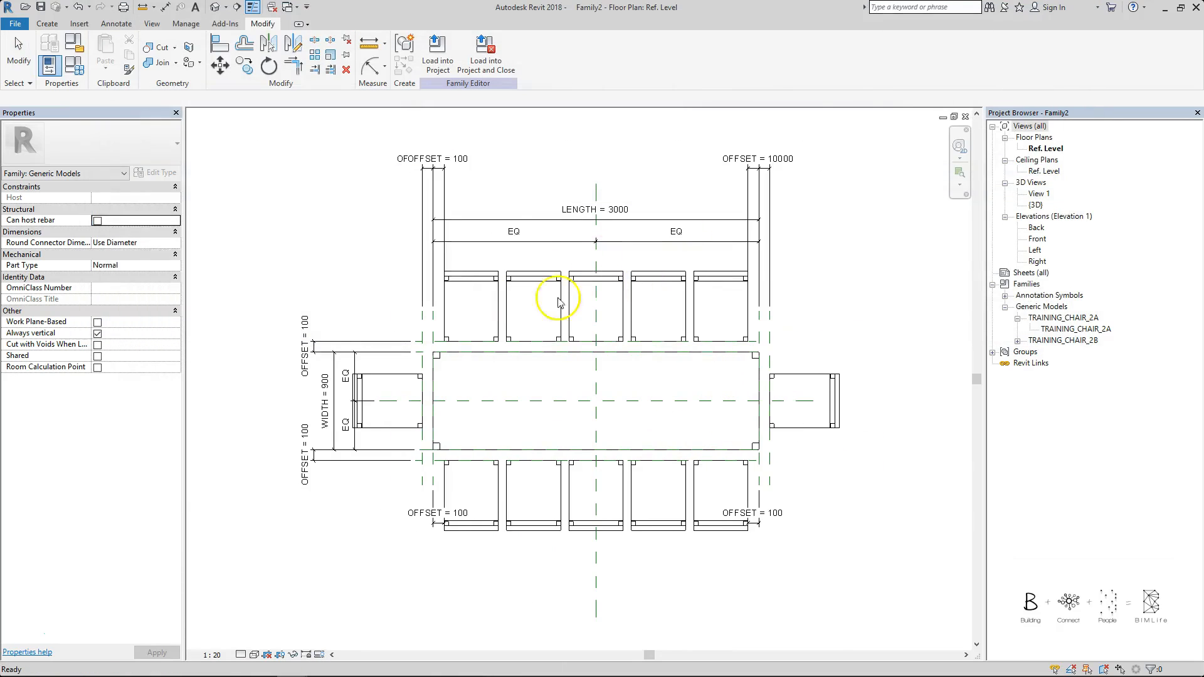
click(837, 270)
middle_drag(748, 270, 746, 270)
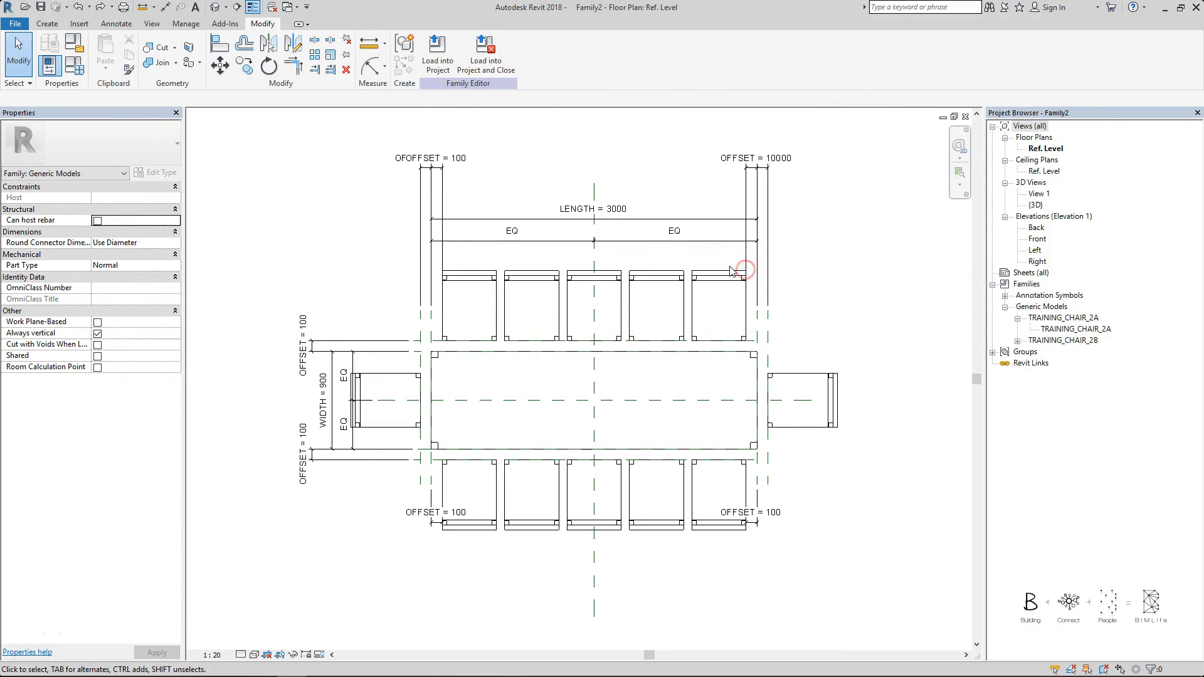
- Start a new project and load the table family into it
click(14, 25)
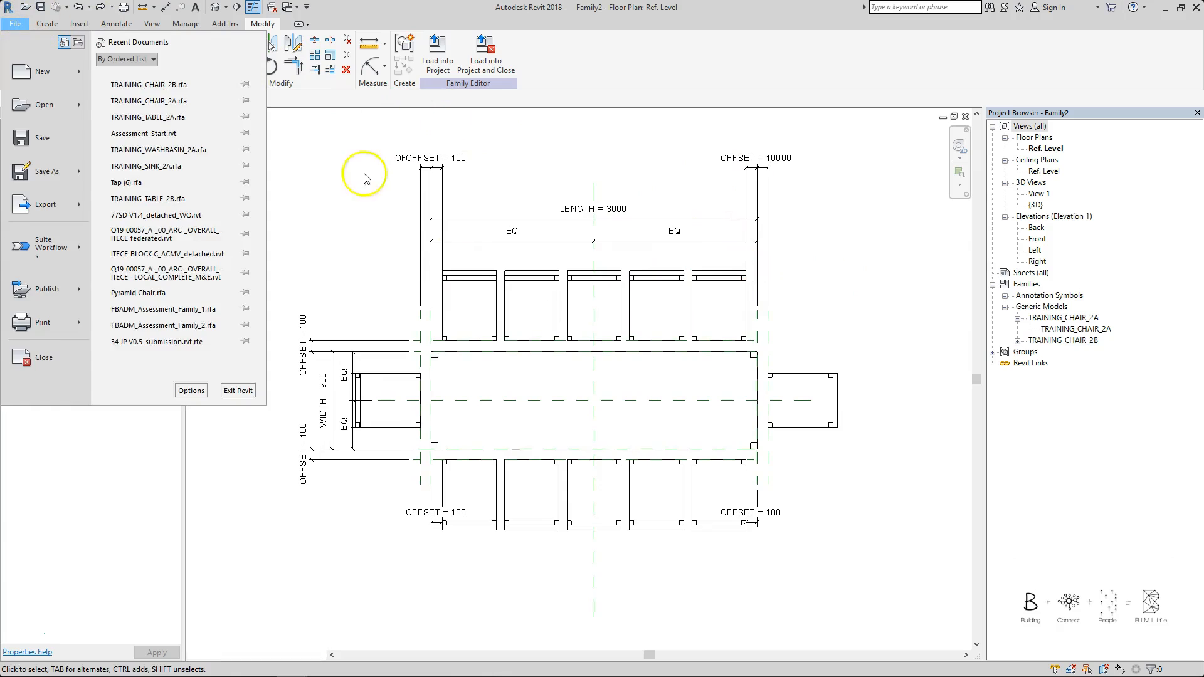
click(441, 53)
click(522, 287)
click(569, 438)
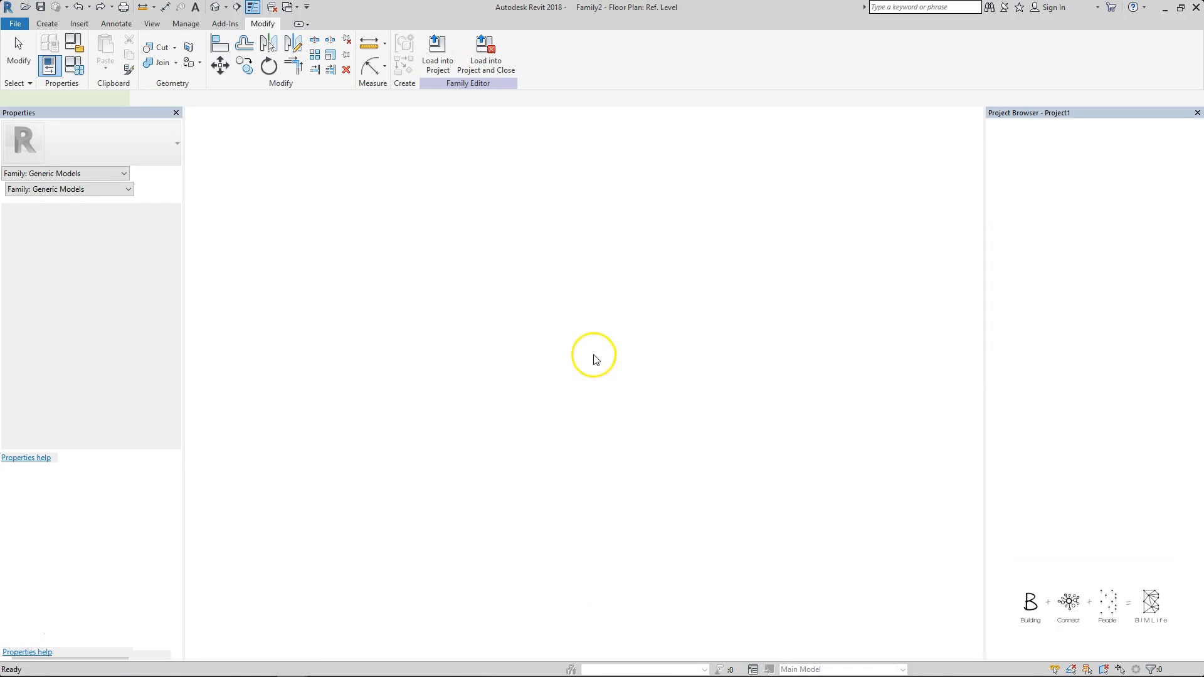
- Place the table family on the Level 1 floor plan, keeping only a single instance
scroll(696, 416, down, 2)
middle_drag(696, 415, 548, 244)
click(709, 515)
key(Escape)
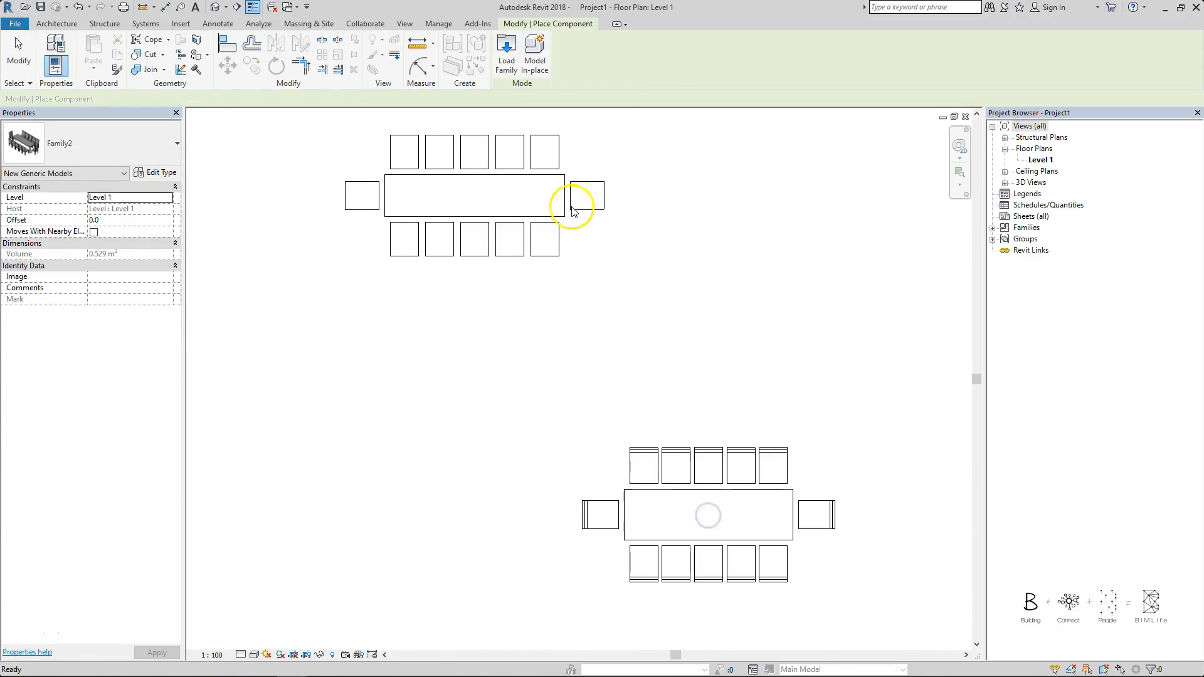
click(571, 208)
key(Delete)
drag(662, 466, 512, 286)
click(643, 230)
scroll(652, 305, up, 2)
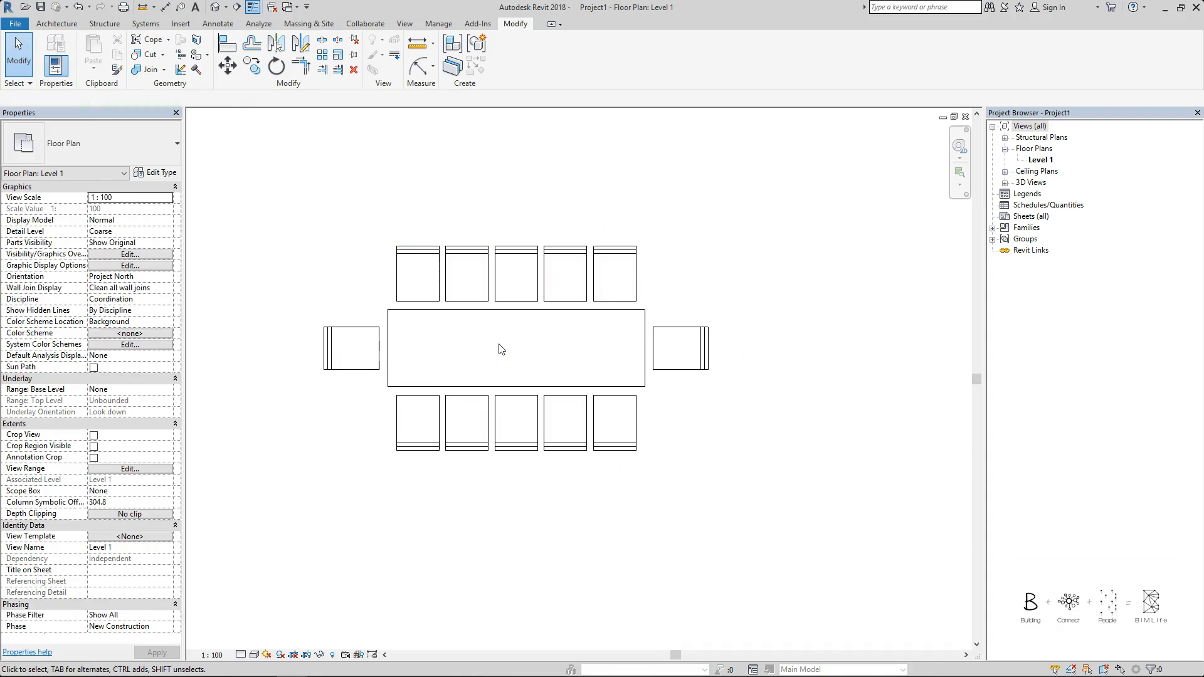
- Set the LENGTH of the placed table's type to 2000
click(492, 307)
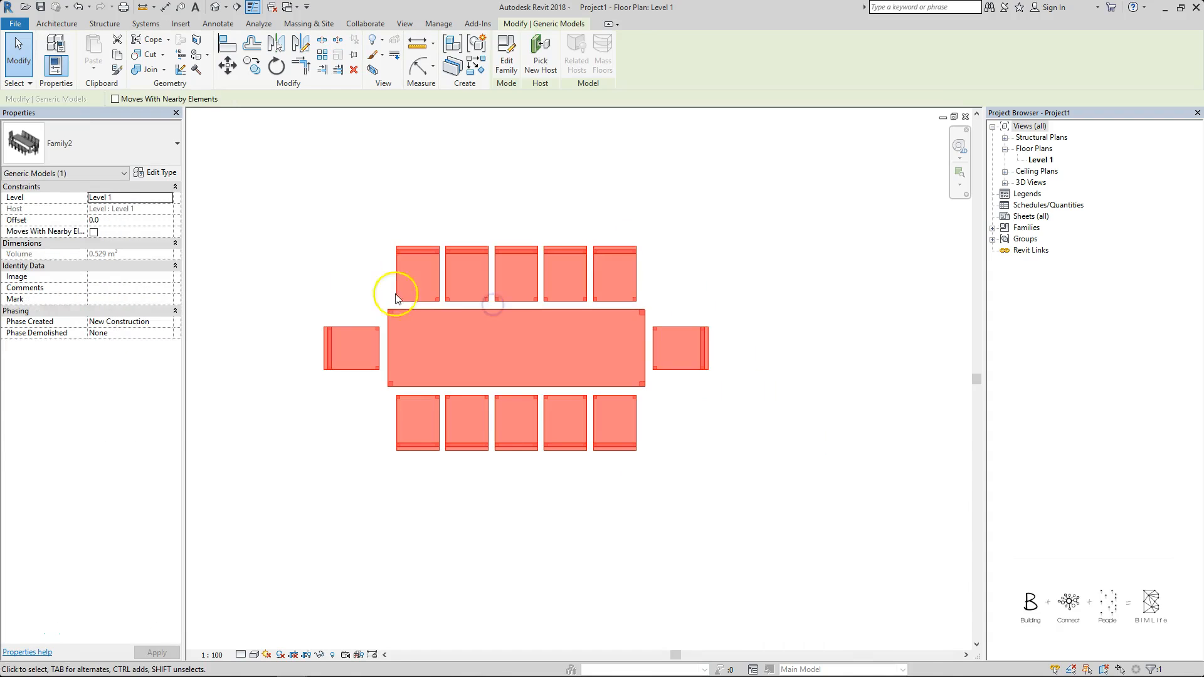
click(164, 174)
click(398, 142)
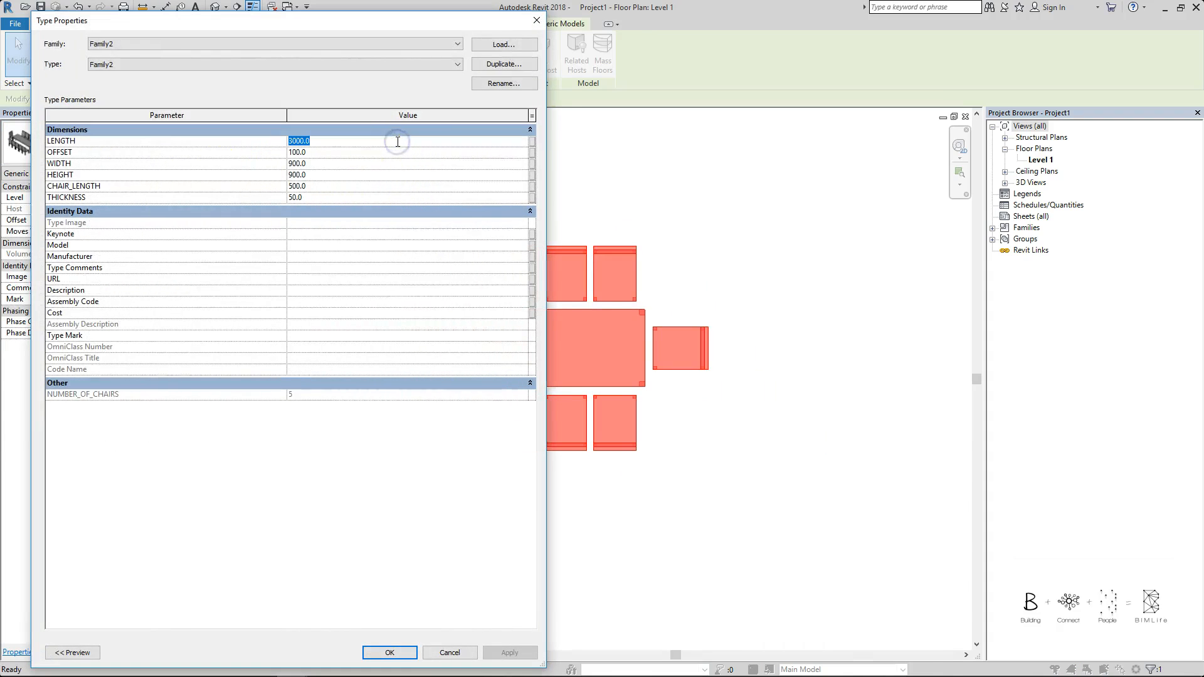
key(Return)
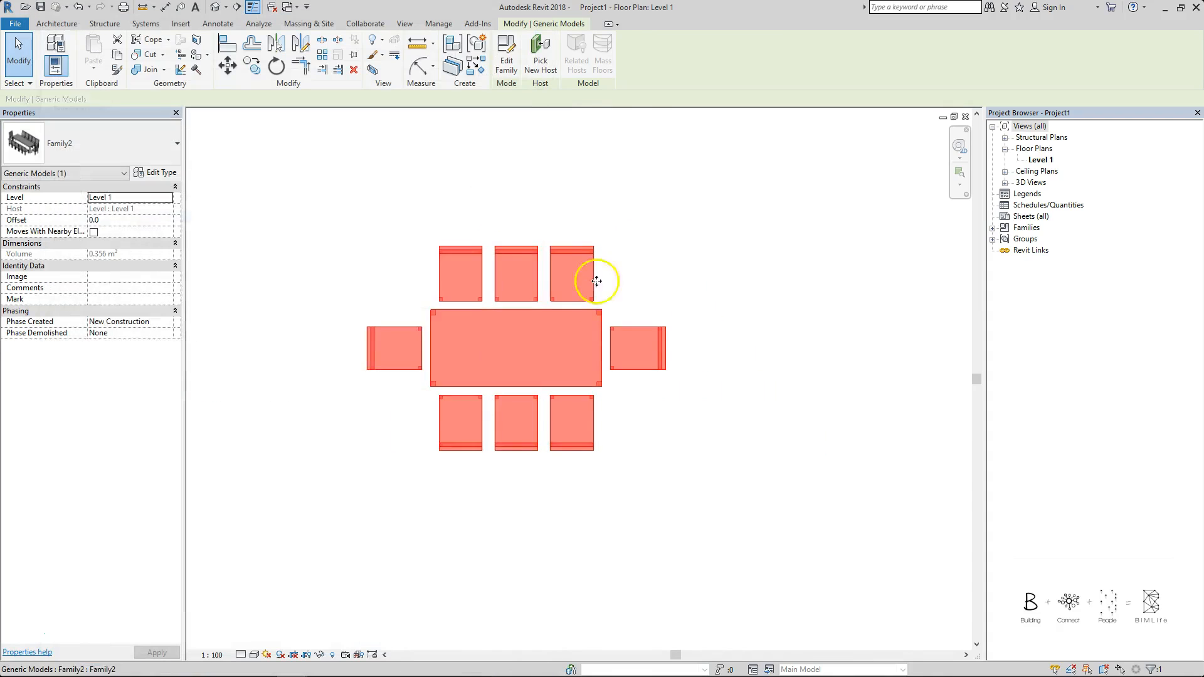
- Test further LENGTH values in the table's type properties, ending with a table shorter than 2000
click(160, 165)
click(330, 144)
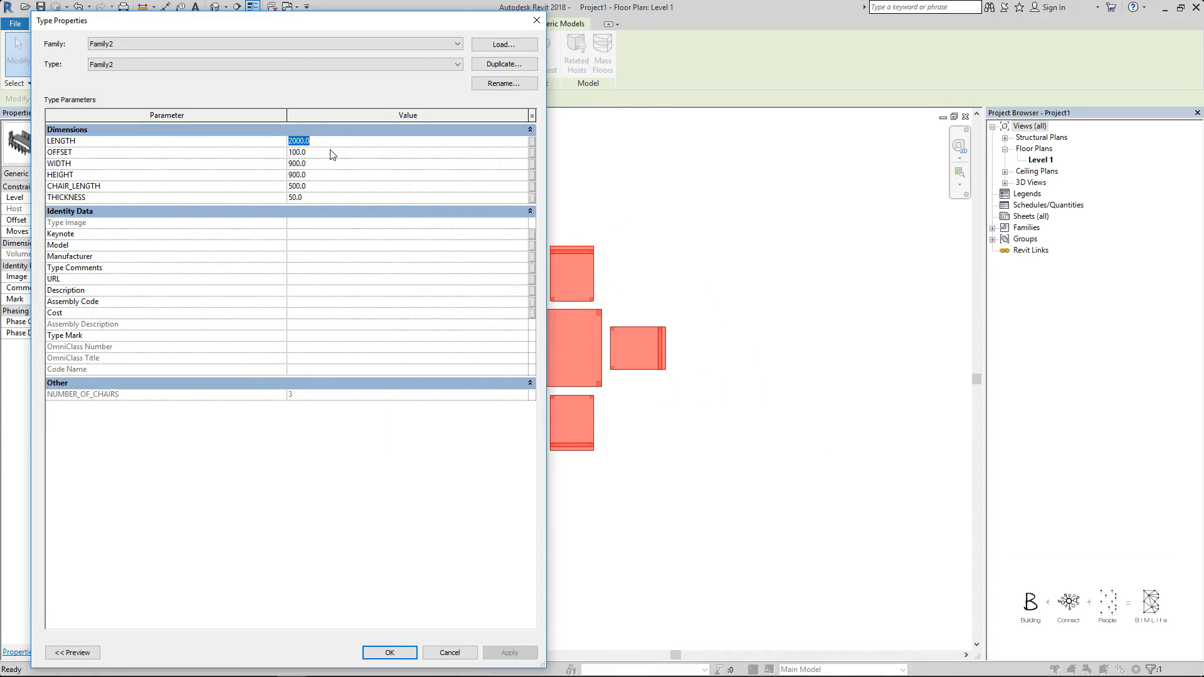
key(Return)
key(Return)
click(164, 173)
click(365, 144)
key(Return)
key(Return)
key(Escape)
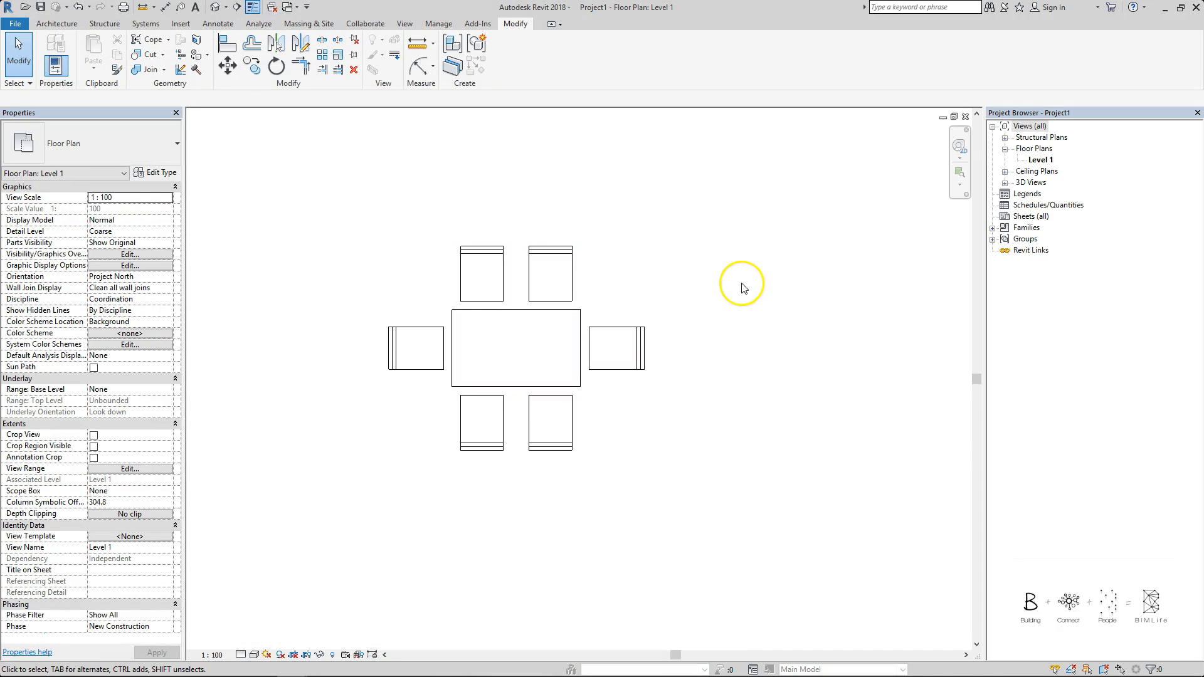
- Reopen the table family for editing and place a separate TRAINING_CHAIR_2A above the table
double_click(570, 304)
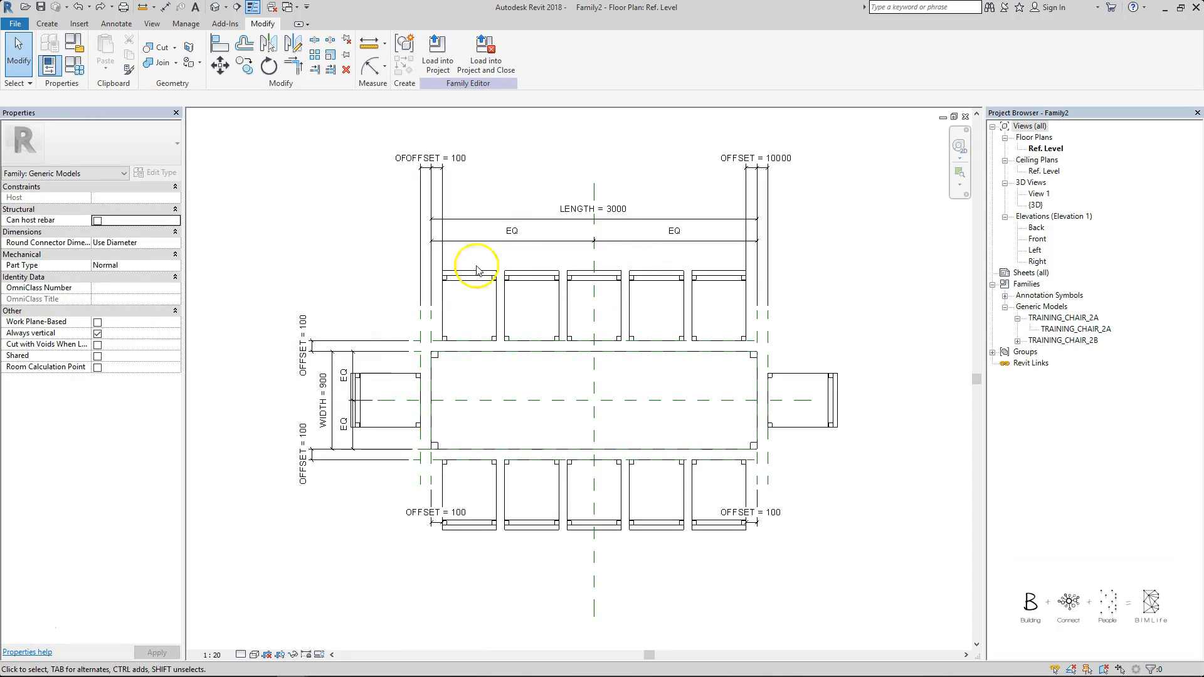
click(398, 412)
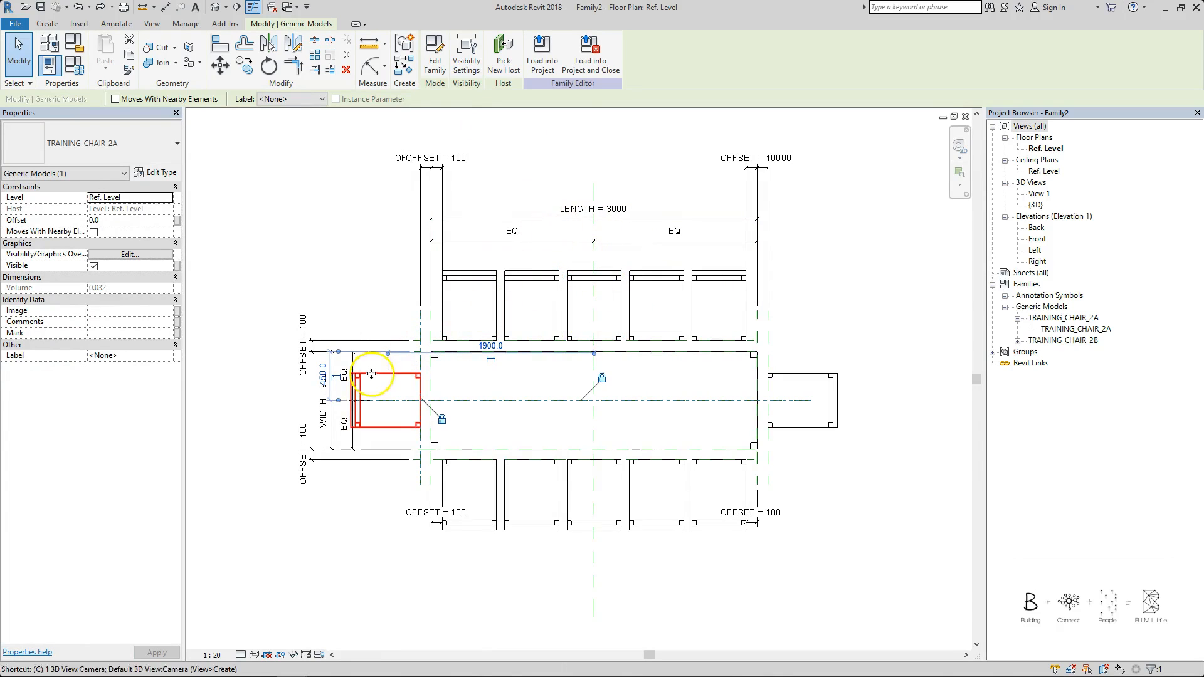
key(s)
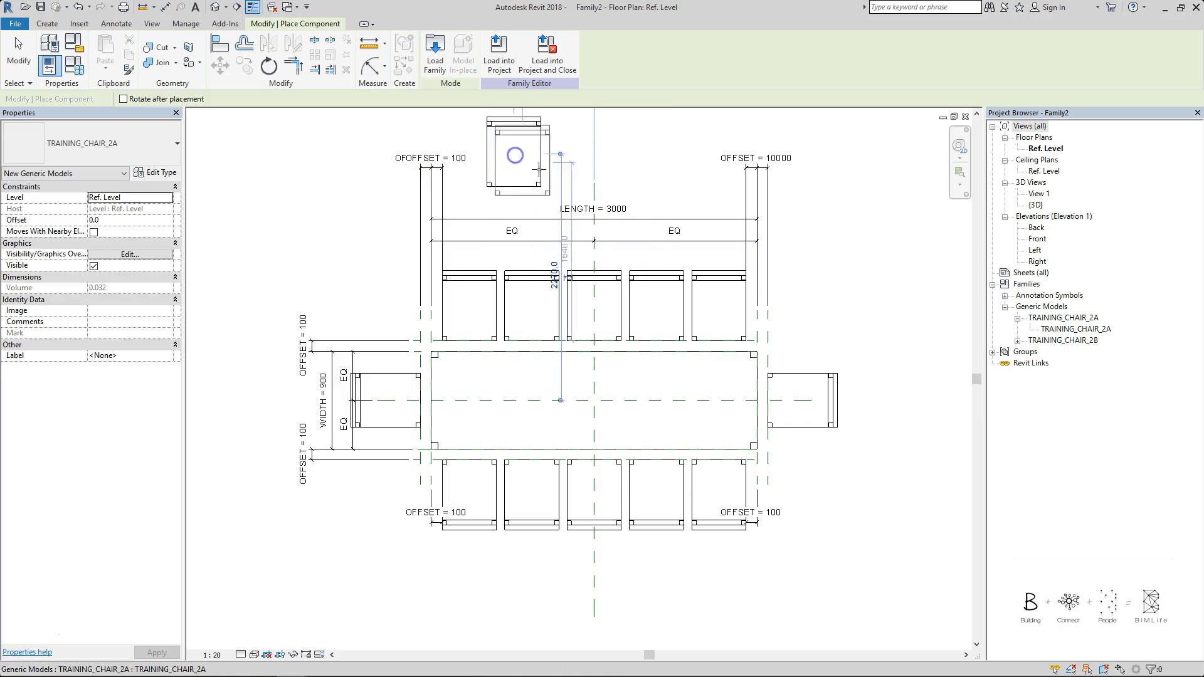
key(Escape)
- Place another TRAINING_CHAIR_2A below the table, turned to face the opposite way
click(542, 125)
key(c)
key(s)
click(514, 603)
key(Escape)
- Associate the Visible property of the separate upper chair with a new Yes/No type parameter named SOLO
scroll(588, 189, down, 1)
middle_drag(588, 190, 555, 217)
click(504, 187)
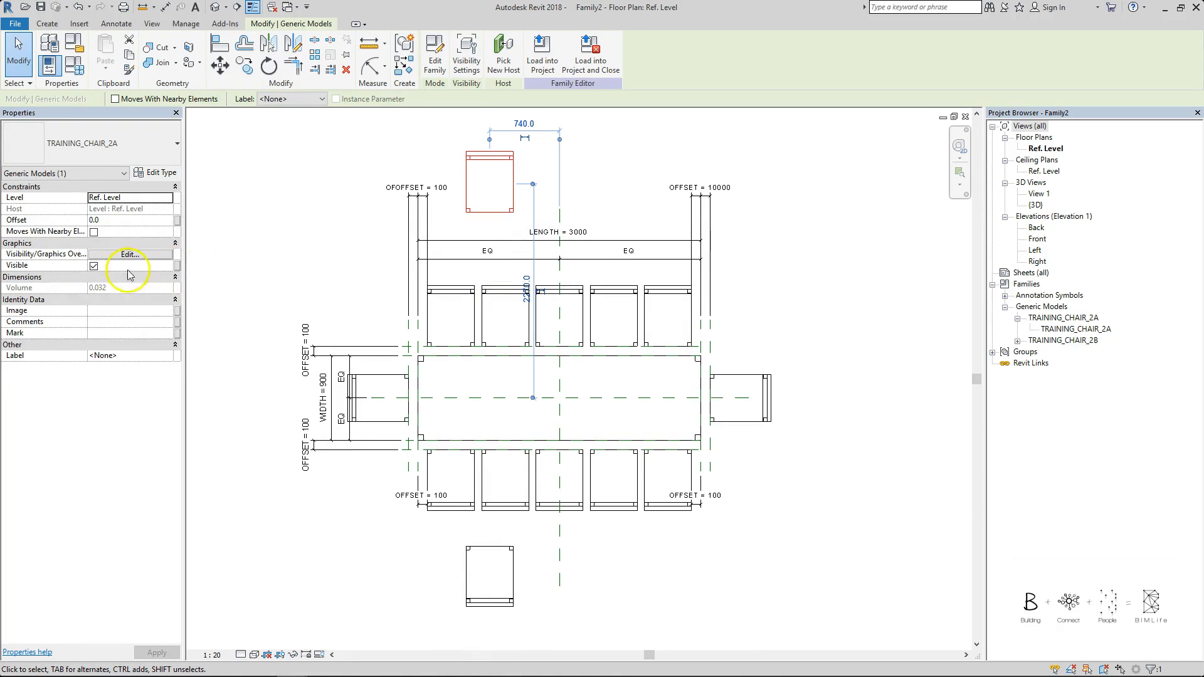
click(178, 266)
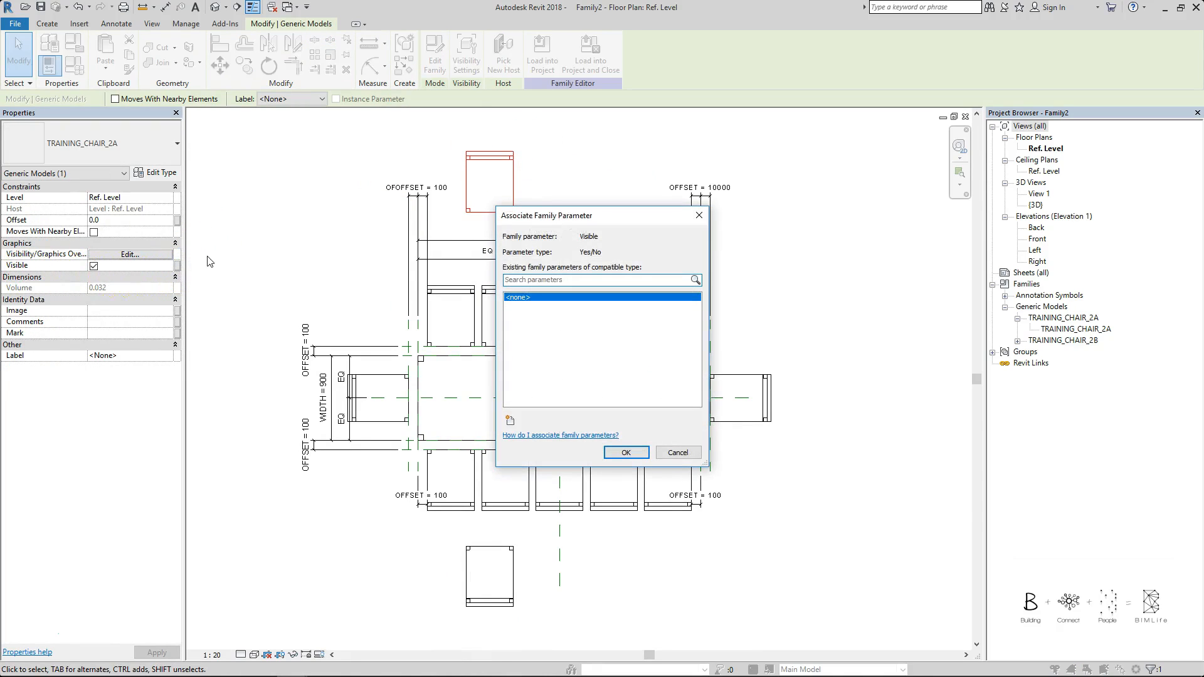
click(510, 423)
text(SOLO)
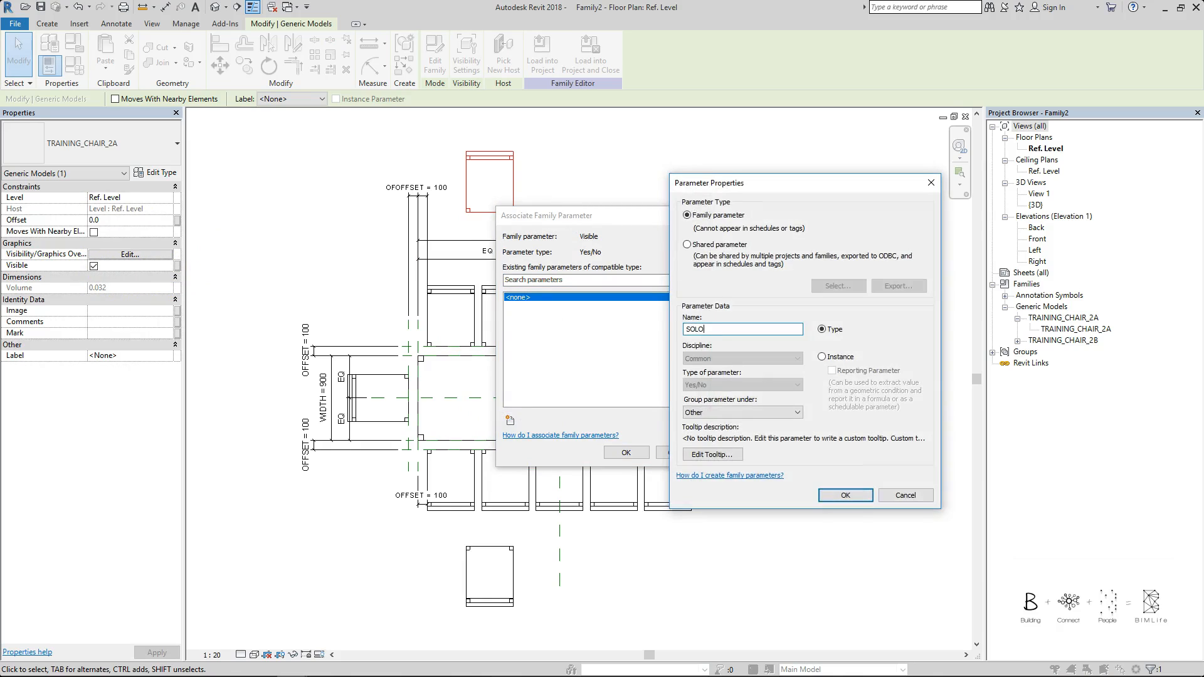
key(Return)
click(640, 457)
- Associate the Visible property of the separate lower chair with the existing SOLO parameter
click(508, 555)
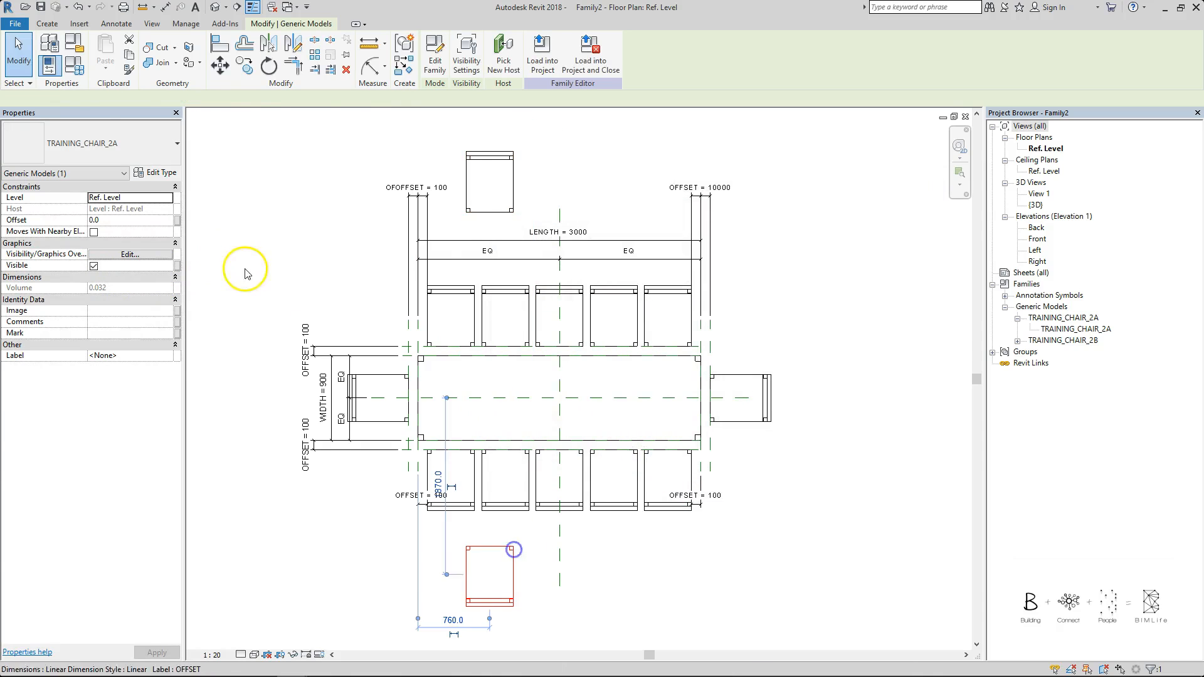
click(178, 266)
click(583, 309)
click(626, 452)
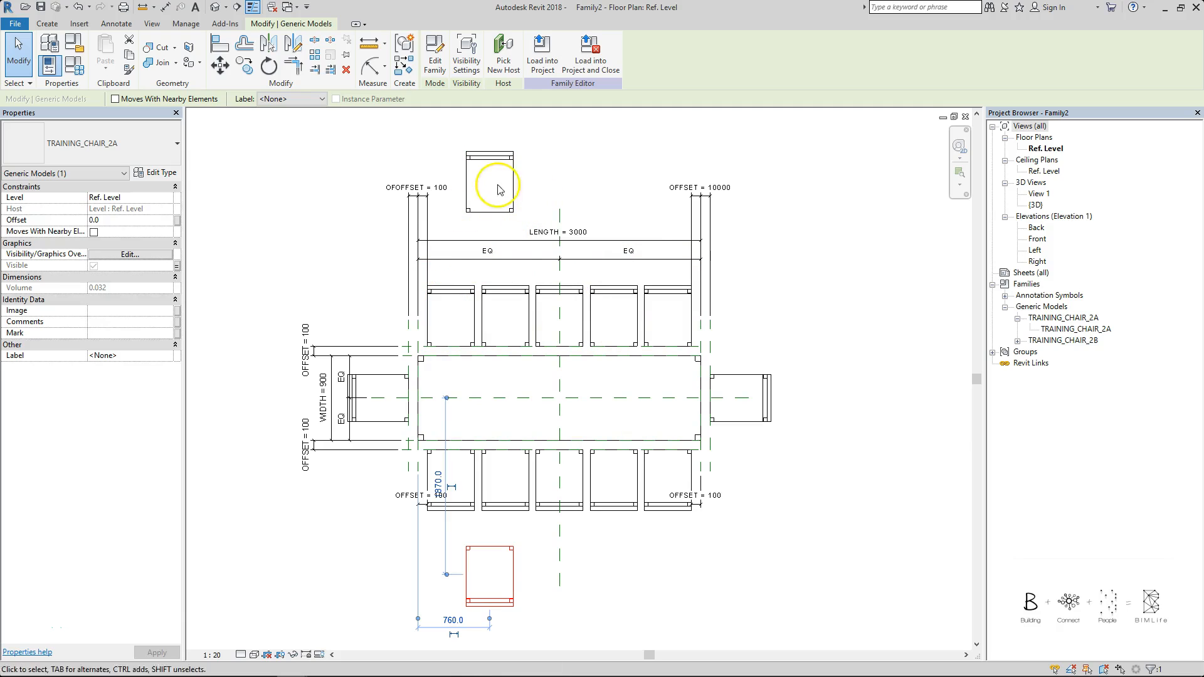
- In the upper chair array's group, associate the chair's Visible property with a new Yes/No type parameter named MULTI
click(466, 302)
double_click(466, 301)
scroll(466, 301, up, 1)
click(465, 300)
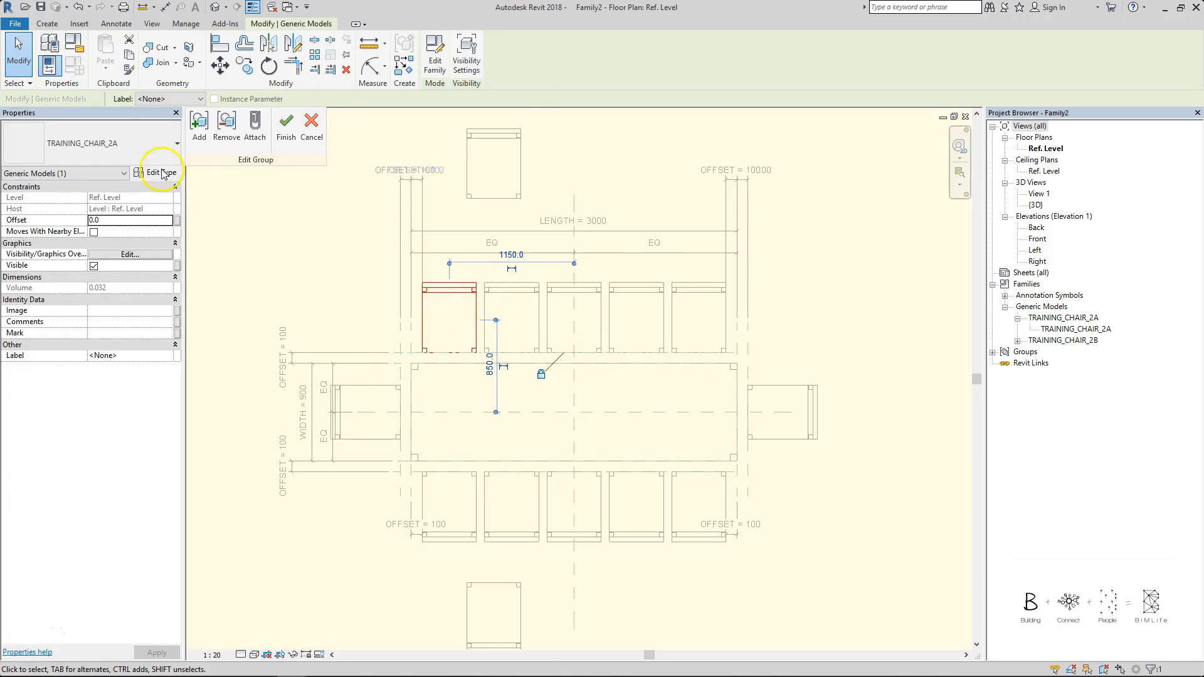
click(160, 172)
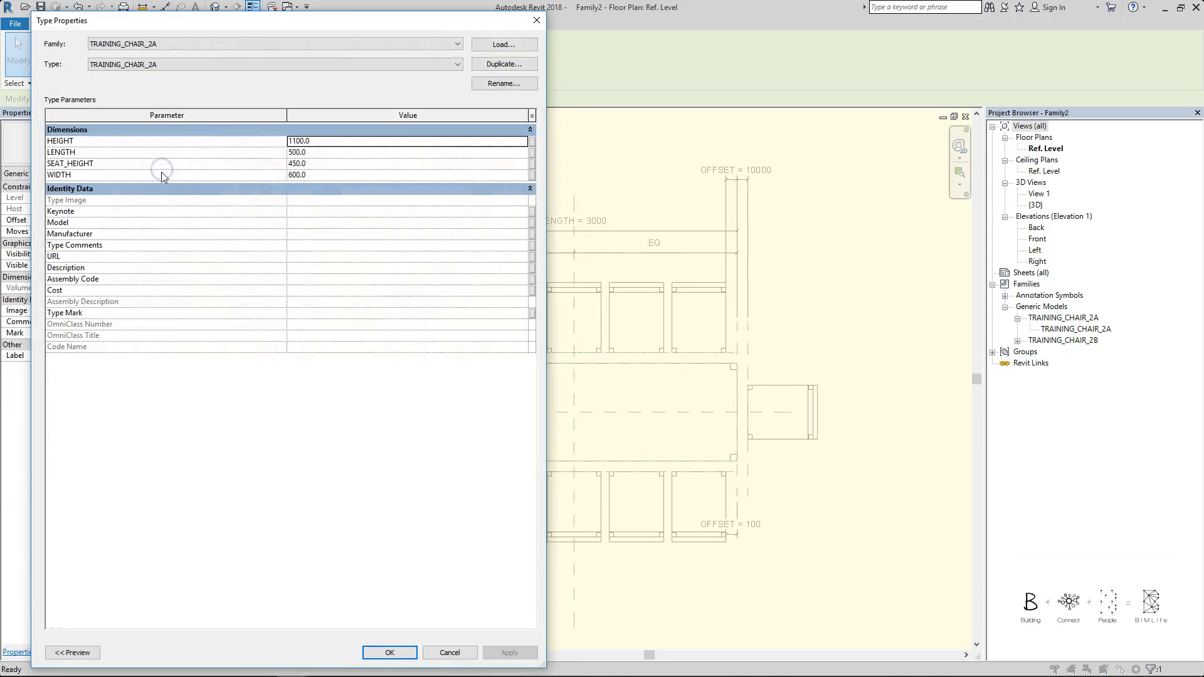
click(540, 23)
click(177, 266)
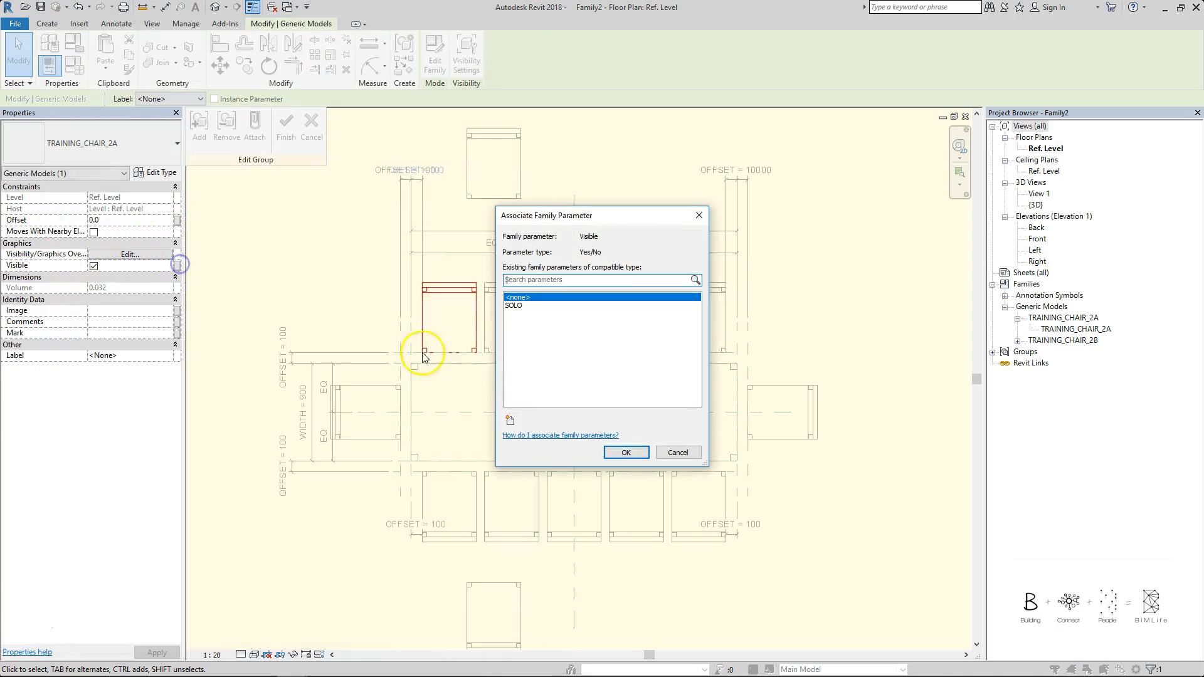
click(510, 420)
text(MULTI)
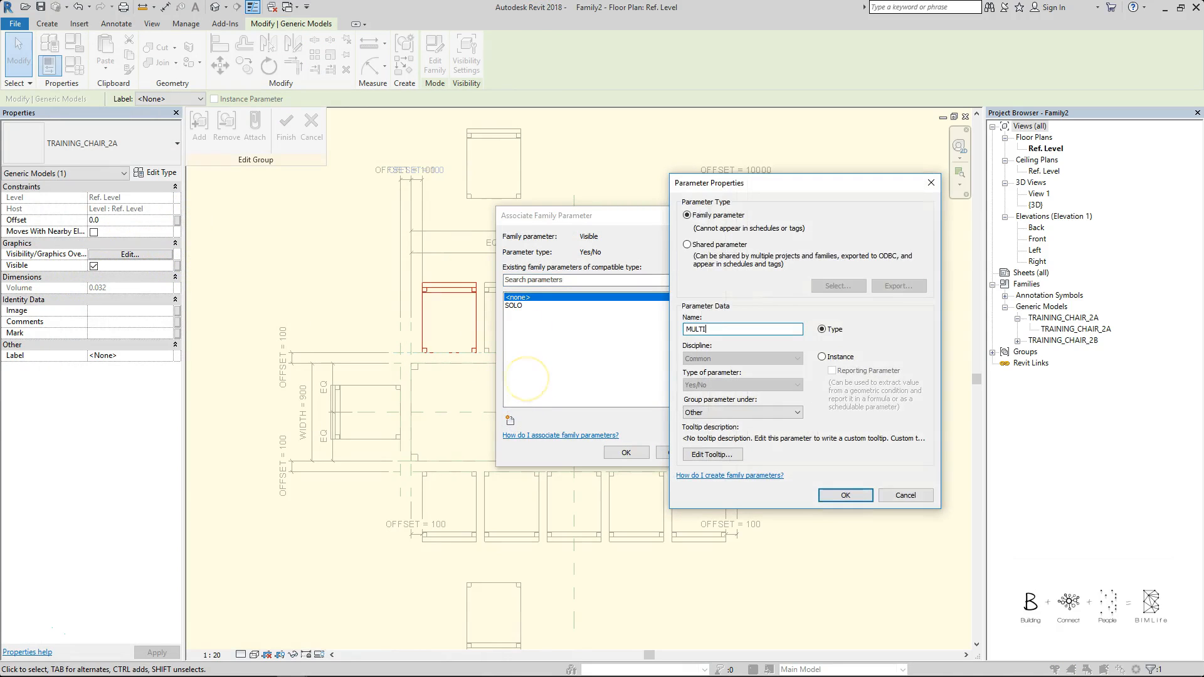
click(695, 328)
click(846, 497)
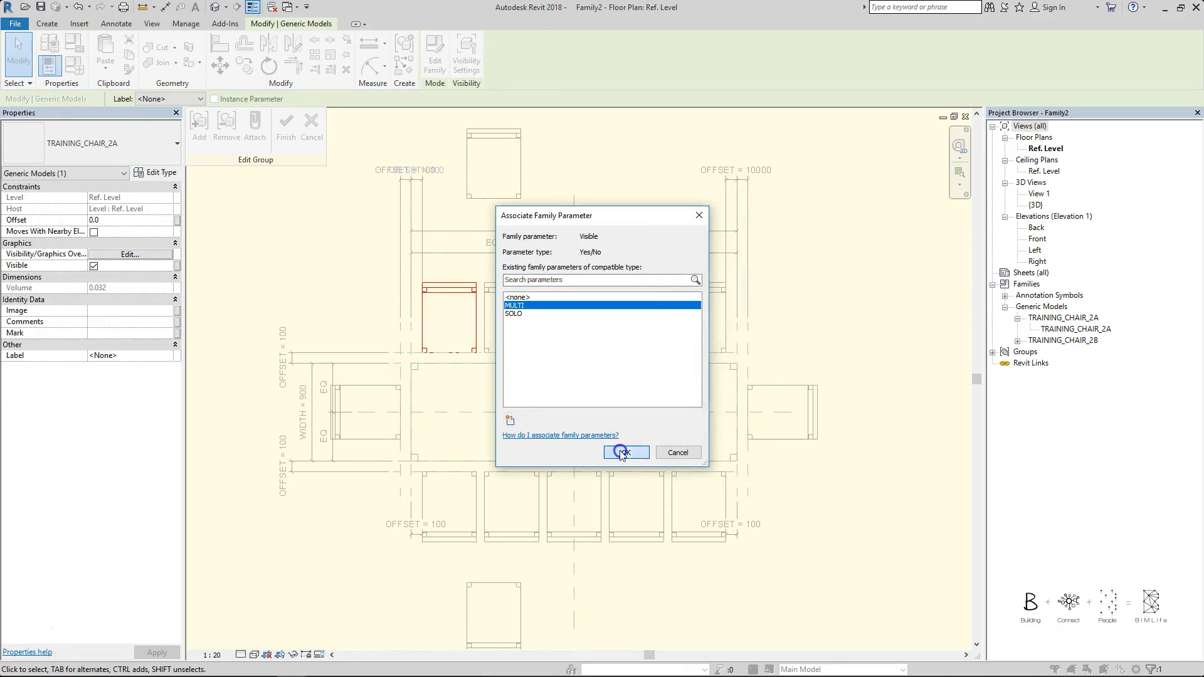
click(621, 450)
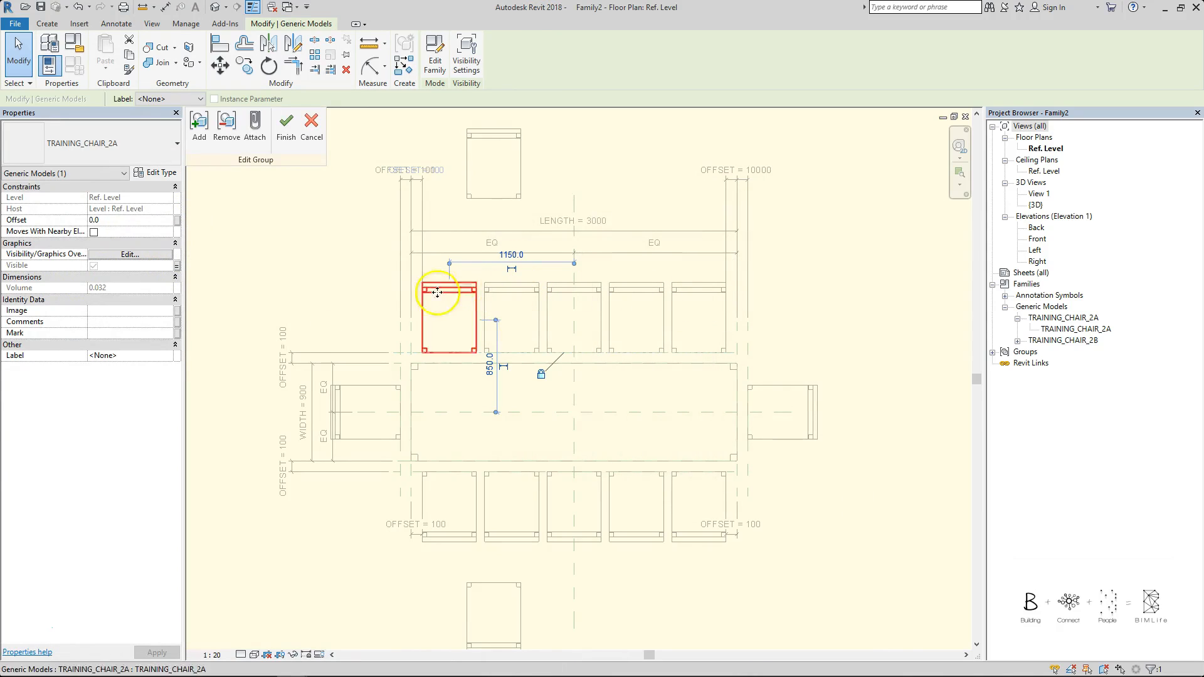
click(286, 125)
- In the lower chair array's group, associate the chair's Visible property with the existing MULTI parameter
drag(328, 243, 381, 236)
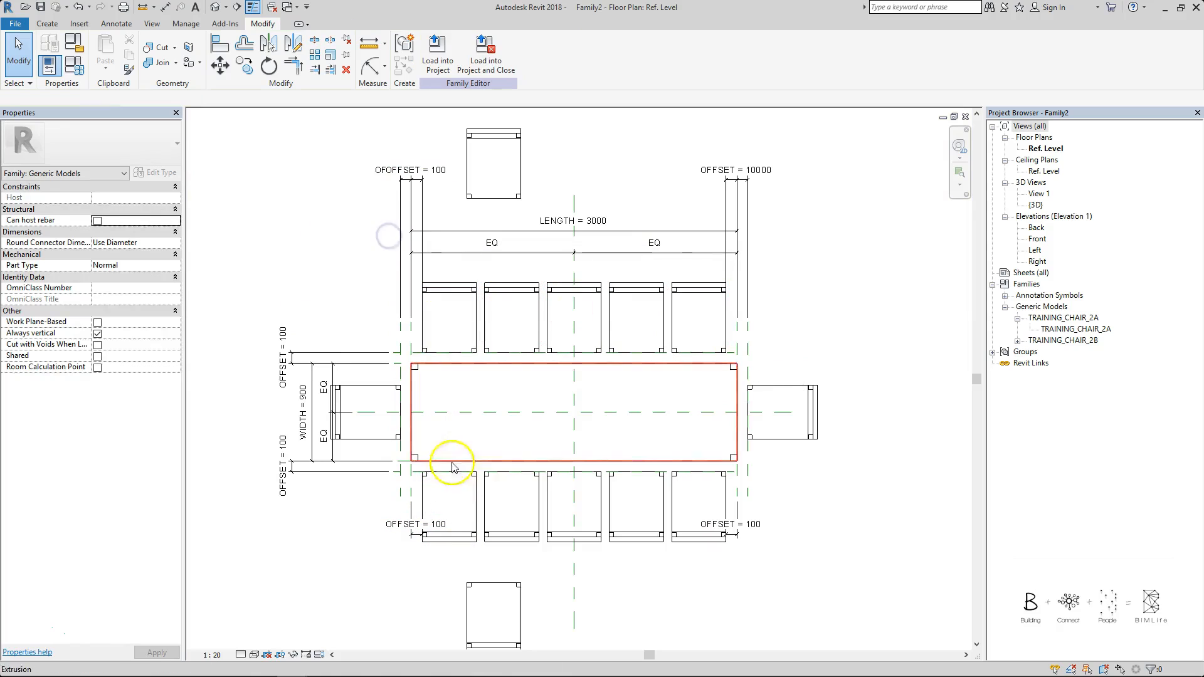
drag(383, 467, 286, 490)
click(347, 530)
double_click(632, 537)
click(647, 537)
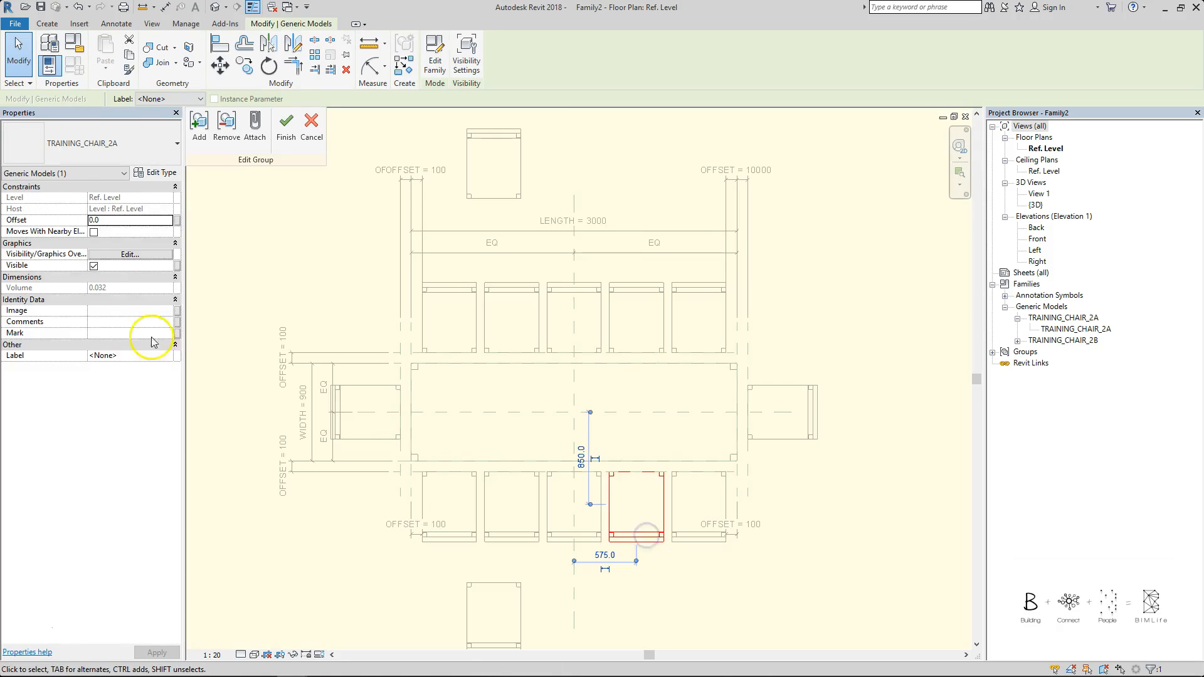
click(177, 265)
click(553, 305)
click(626, 453)
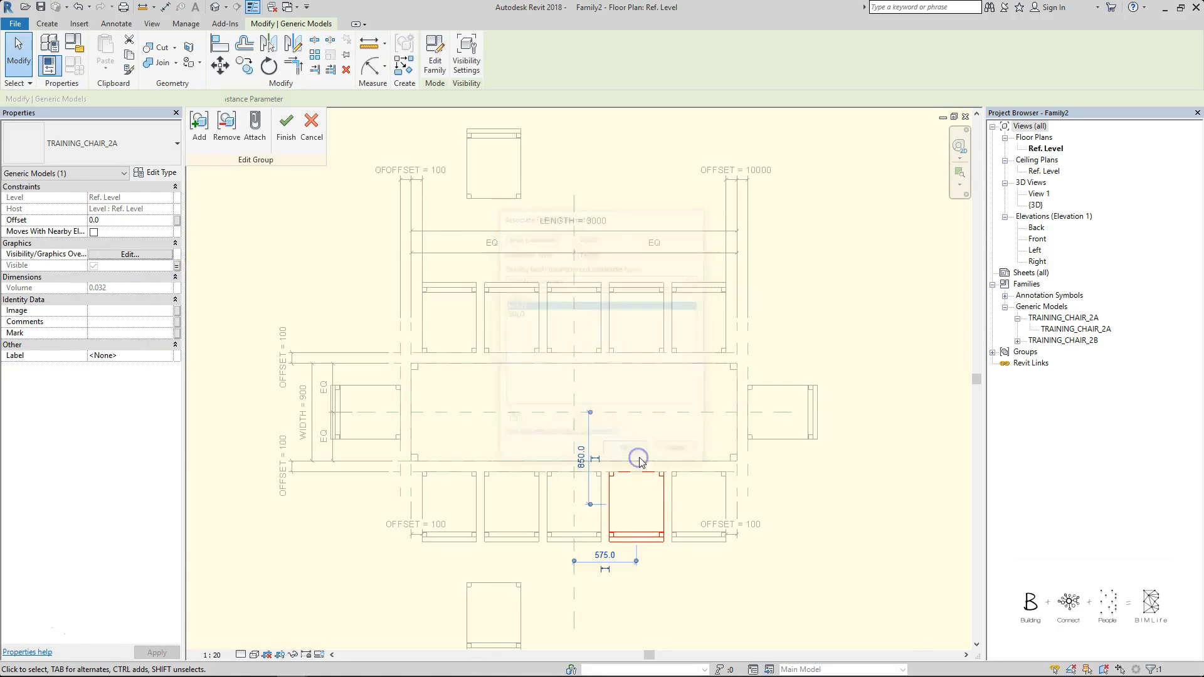
click(841, 291)
click(589, 258)
click(286, 129)
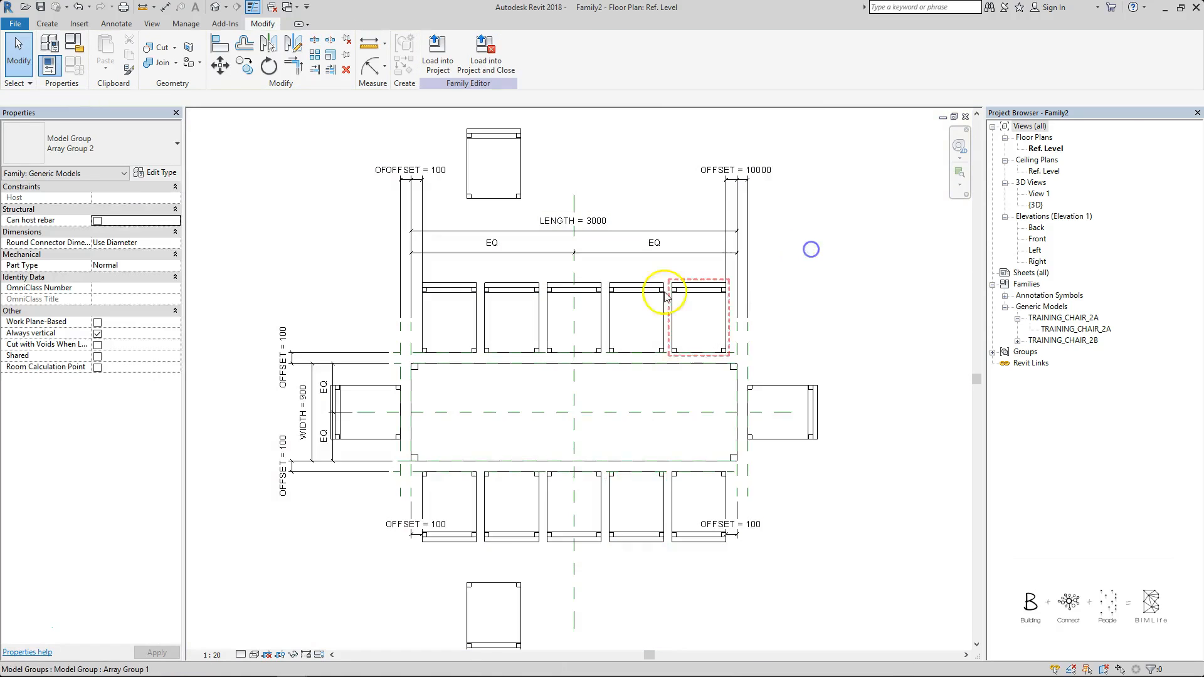
- Align the separate upper chair to the vertical centre reference plane and its front edge to the upper offset reference plane
scroll(502, 251, down, 2)
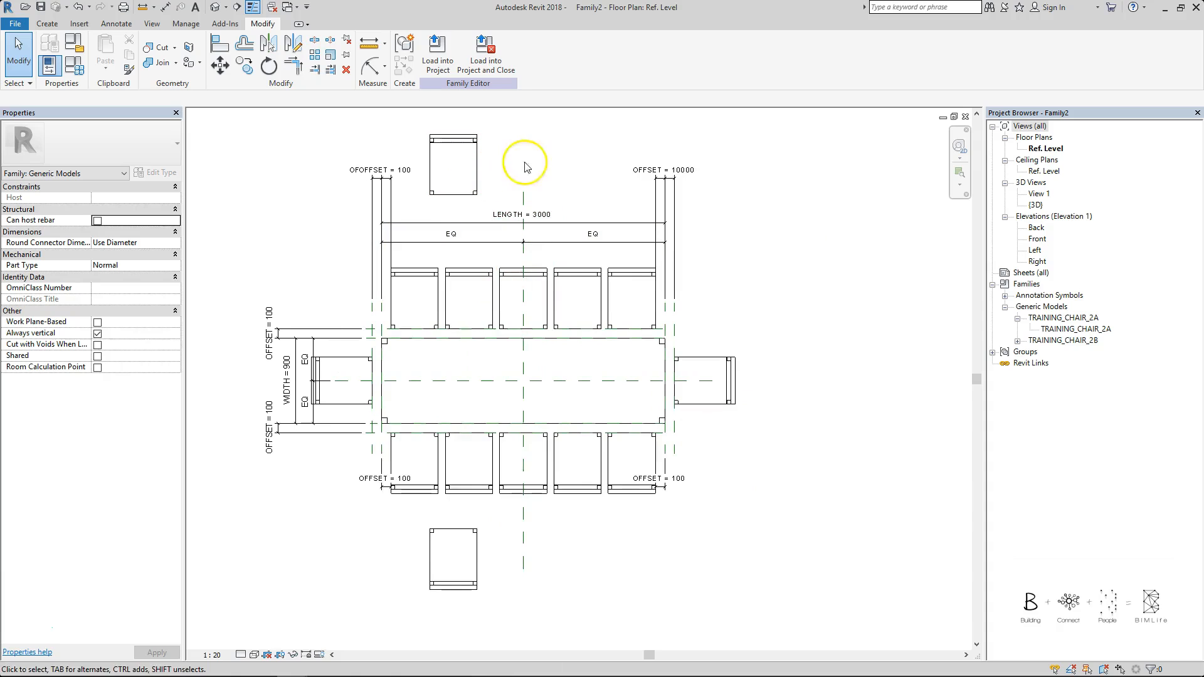
key(a)
key(l)
key(Escape)
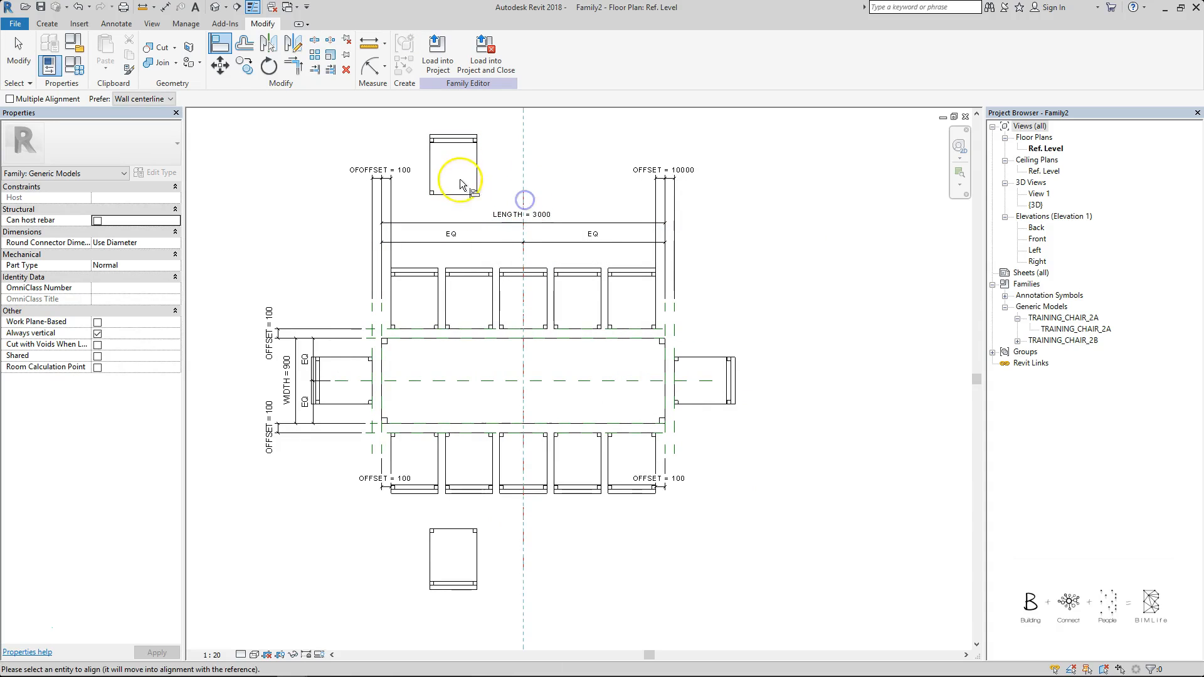
click(453, 182)
click(361, 330)
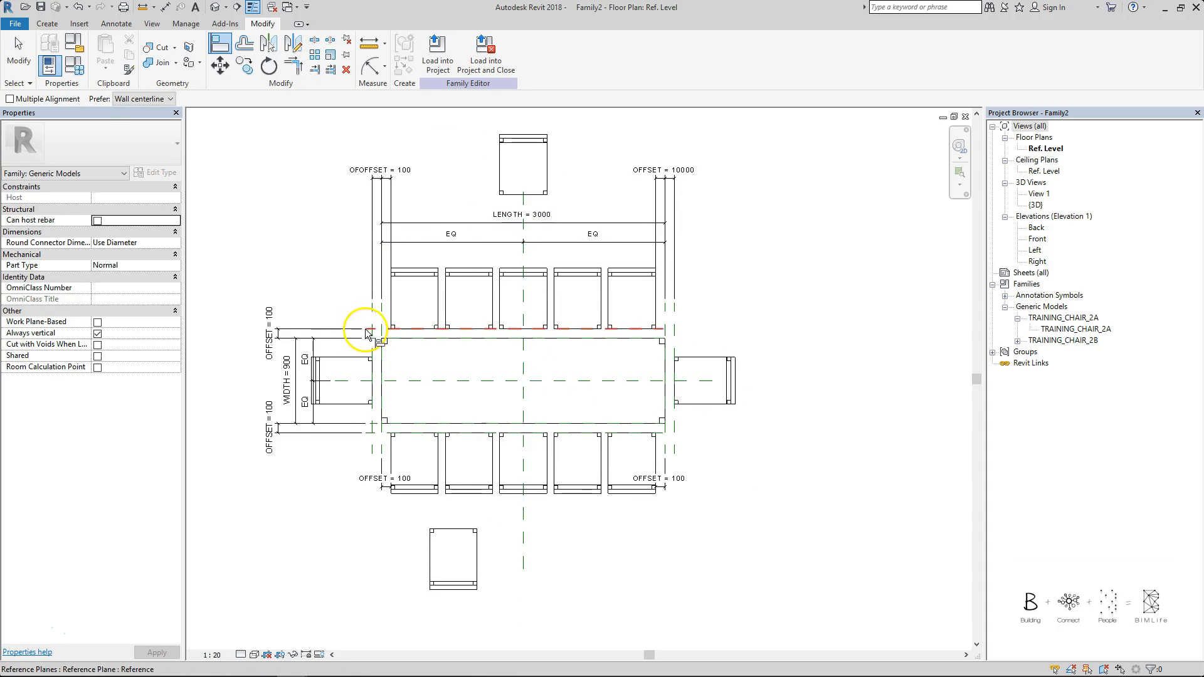
click(518, 196)
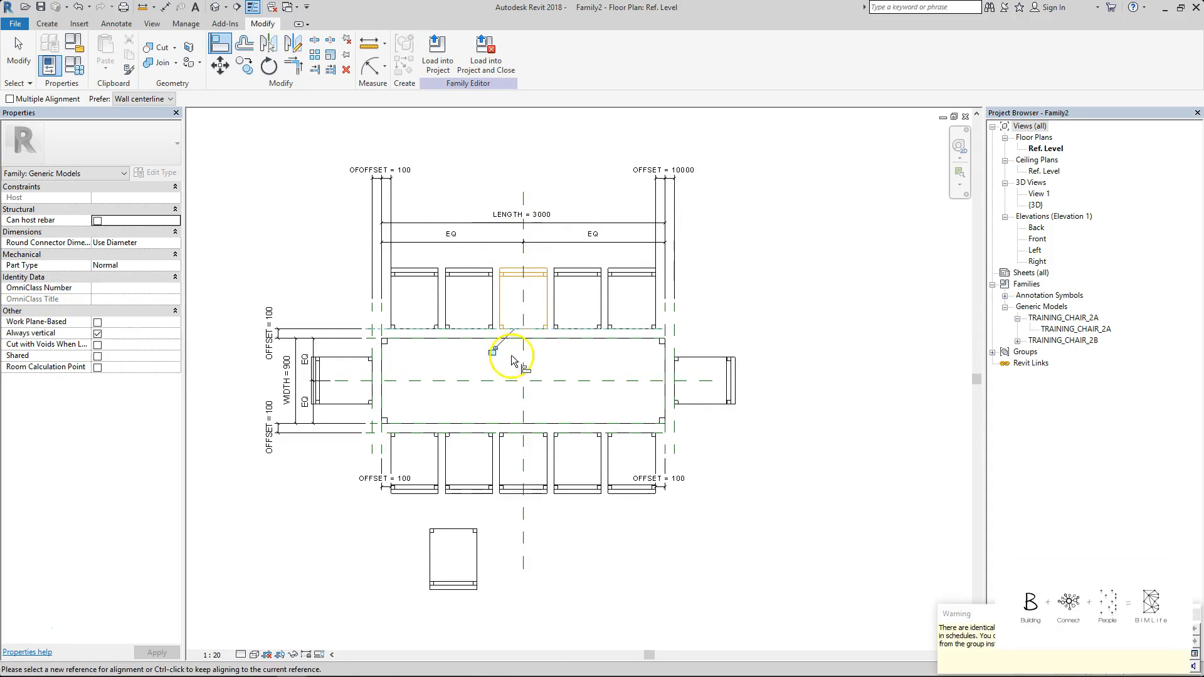
click(834, 271)
- Align the separate lower chair to the vertical centre reference plane and its front edge to the lower offset reference plane
click(521, 271)
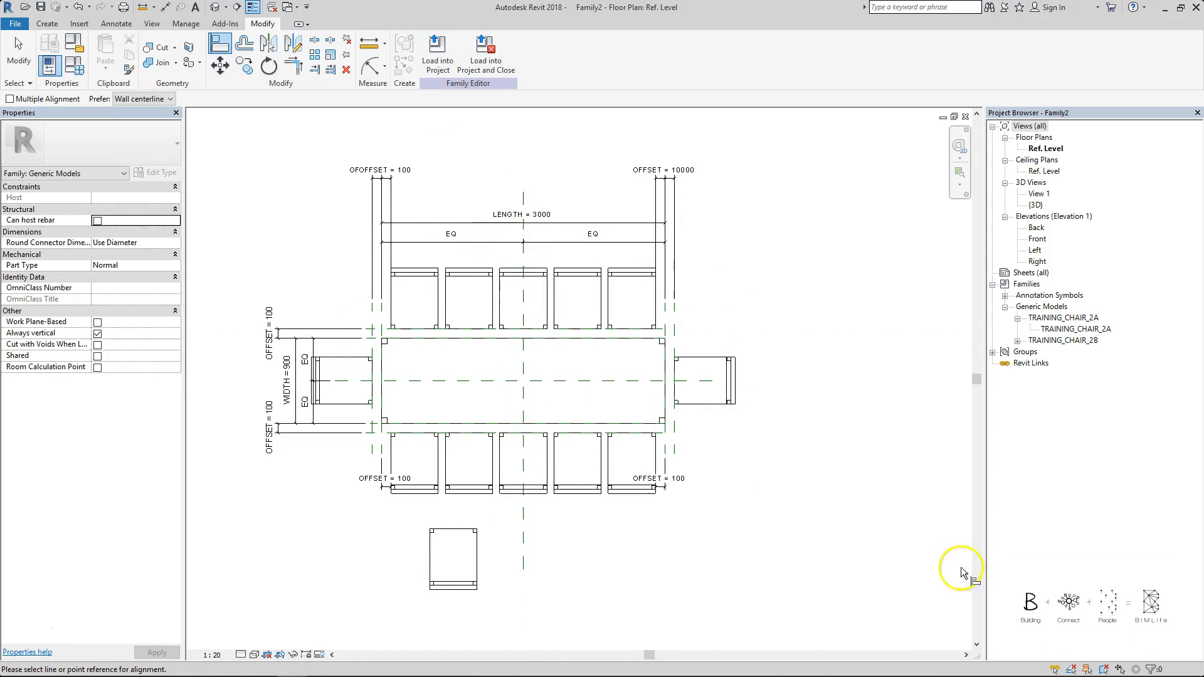
click(453, 559)
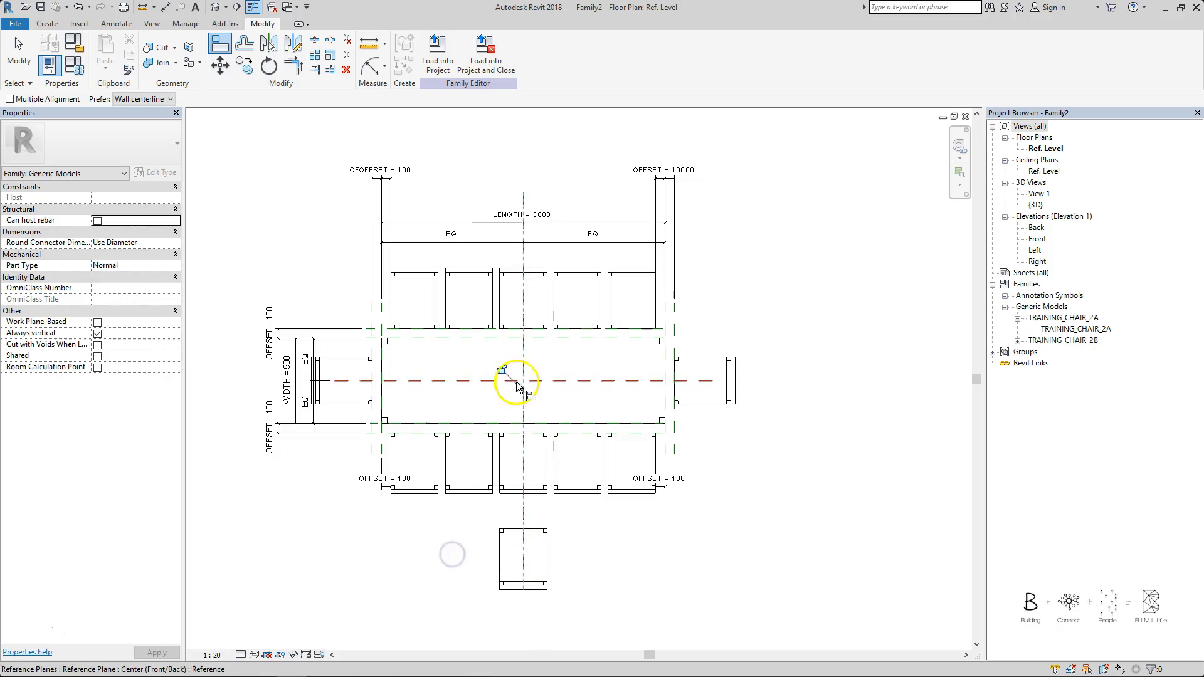
click(529, 529)
key(Escape)
key(Escape)
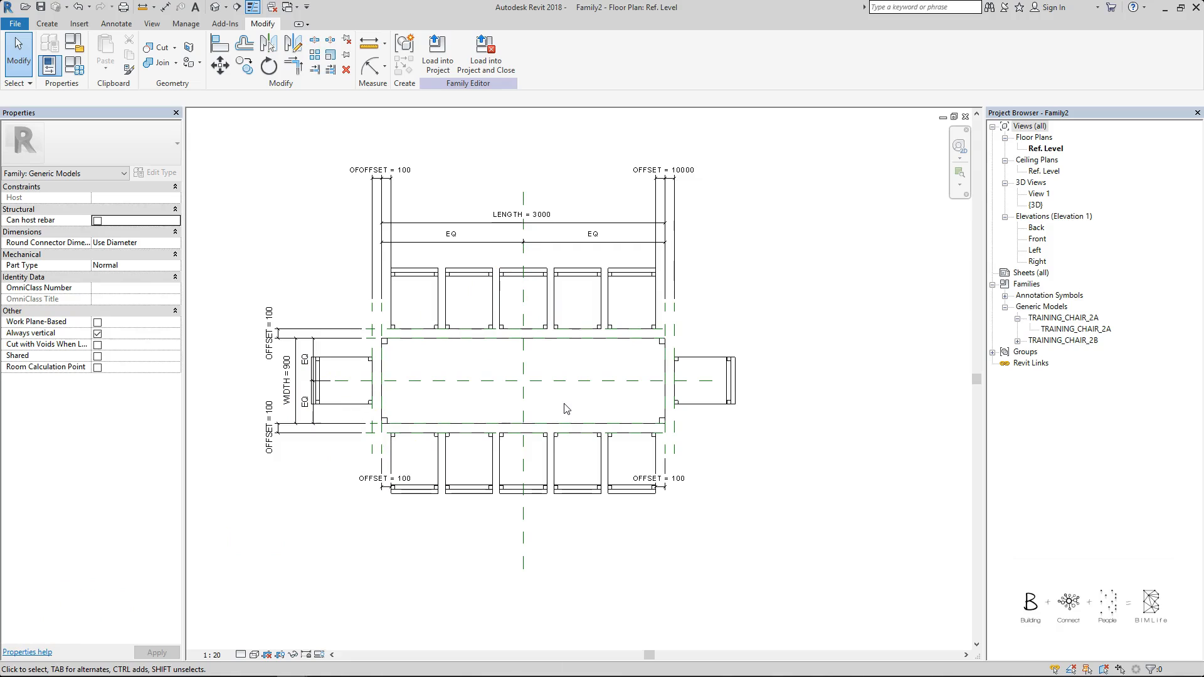
- Set the family's LENGTH parameter to 1000 and dismiss the resulting error
key(f)
key(t)
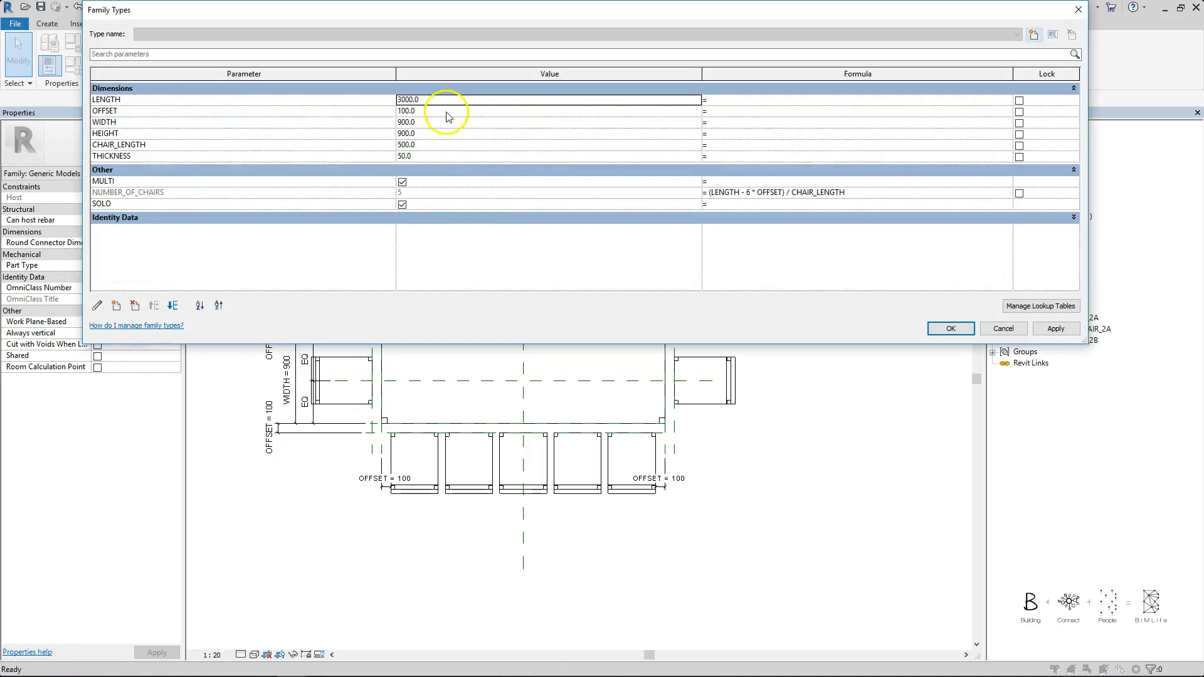
double_click(454, 101)
text(1000)
key(Tab)
key(Return)
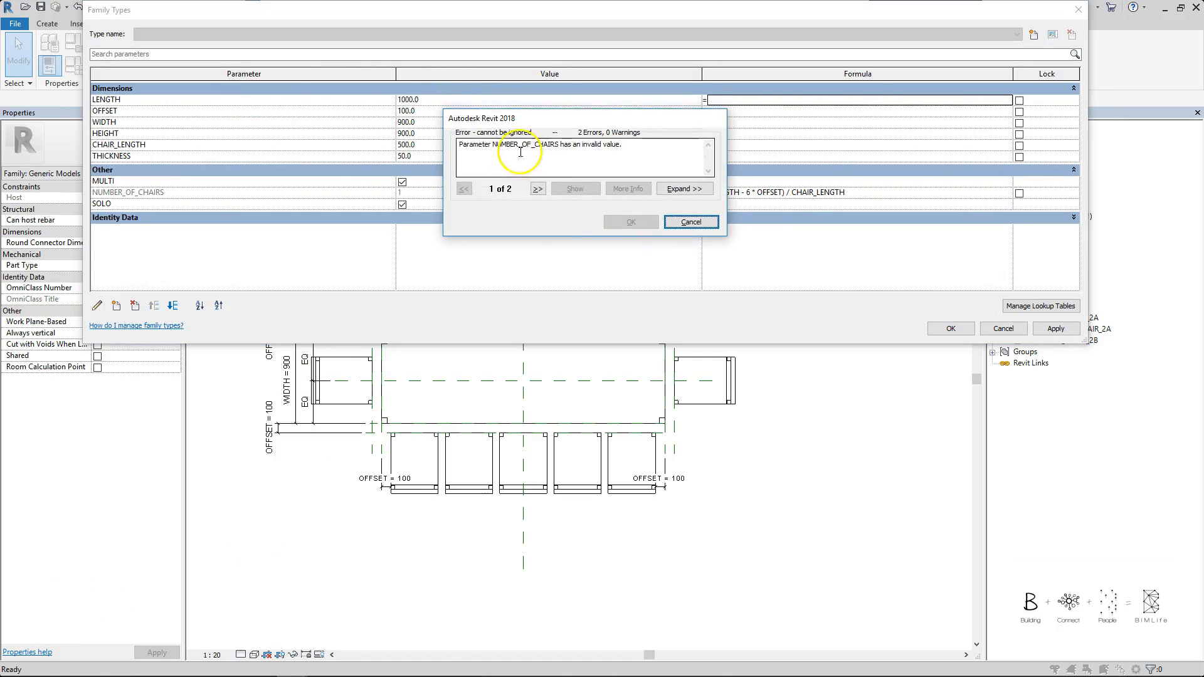
drag(504, 124, 515, 244)
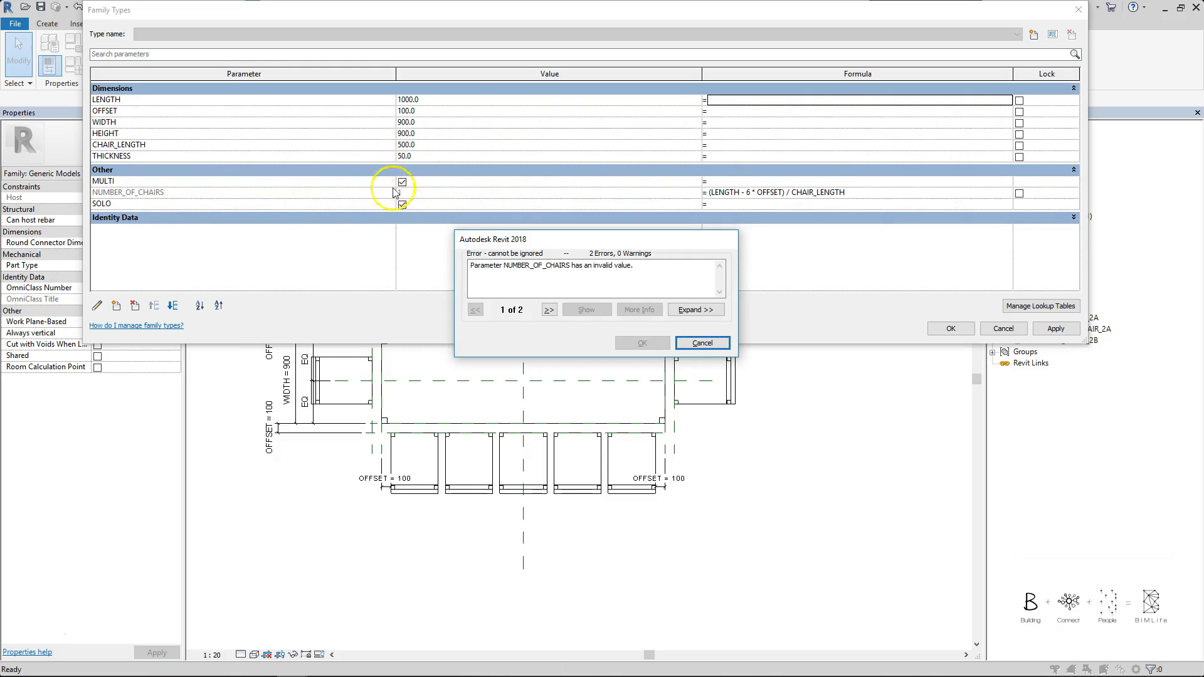
click(728, 335)
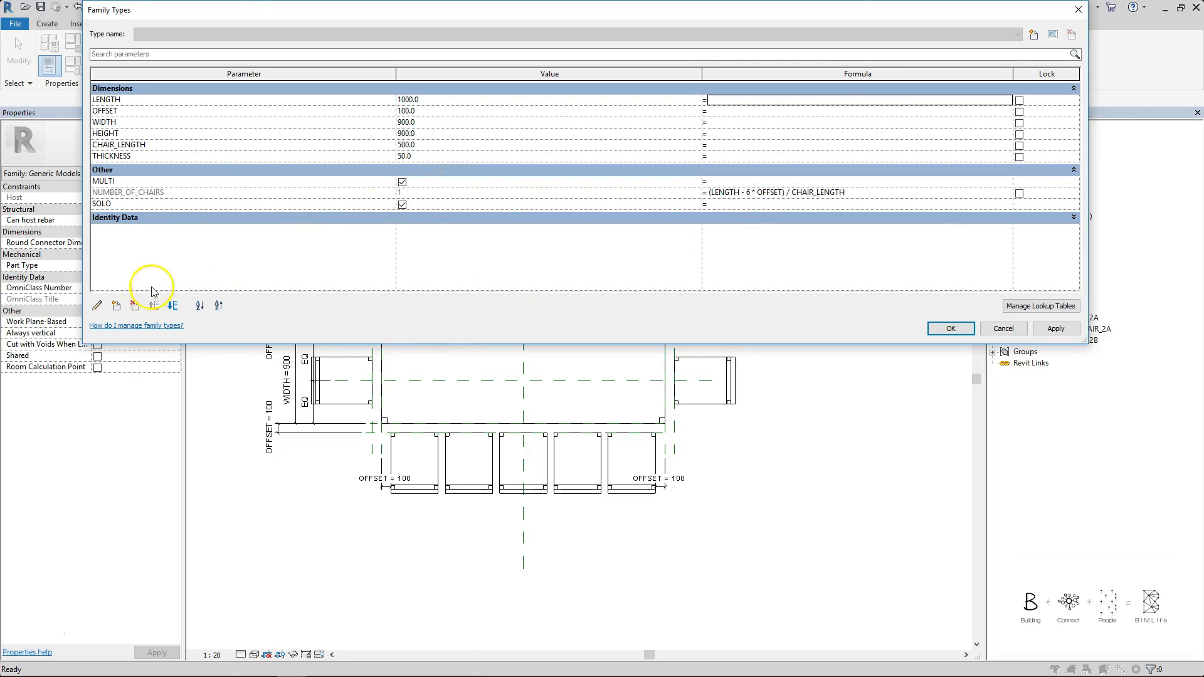
- Create a Length type parameter named MINIMUM_LENGTH_REQUIRED and group it under Other
click(116, 306)
text(MINIMUM_LENGTH_REQUIRED)
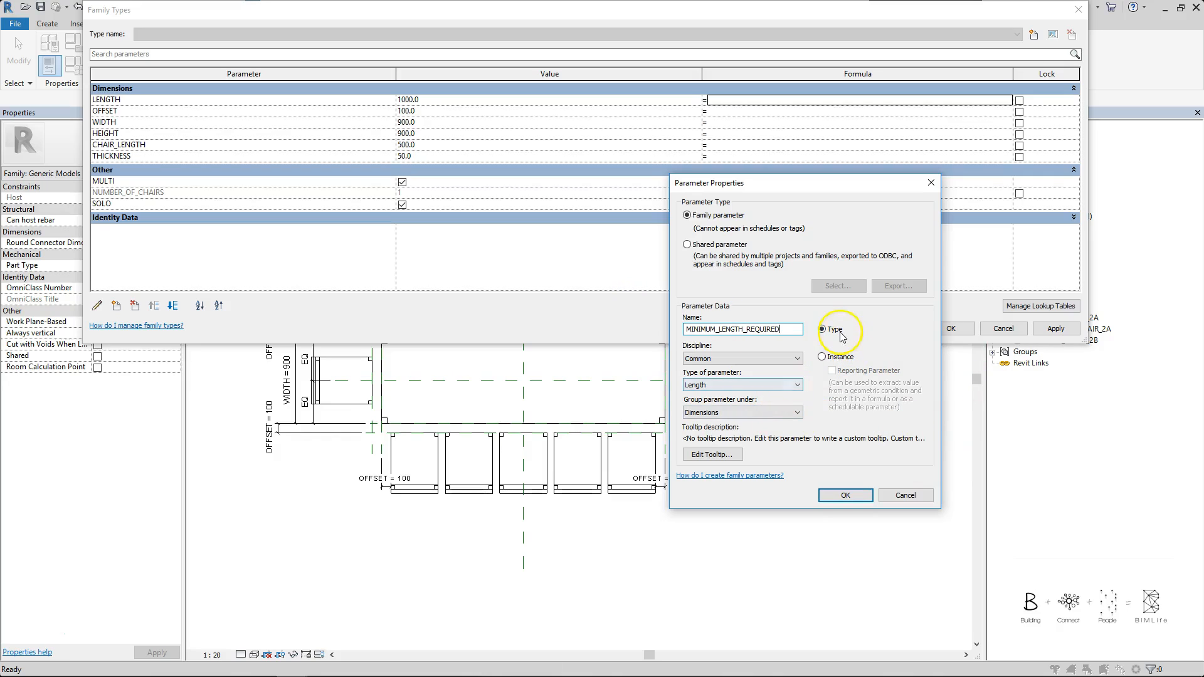
click(846, 496)
click(194, 113)
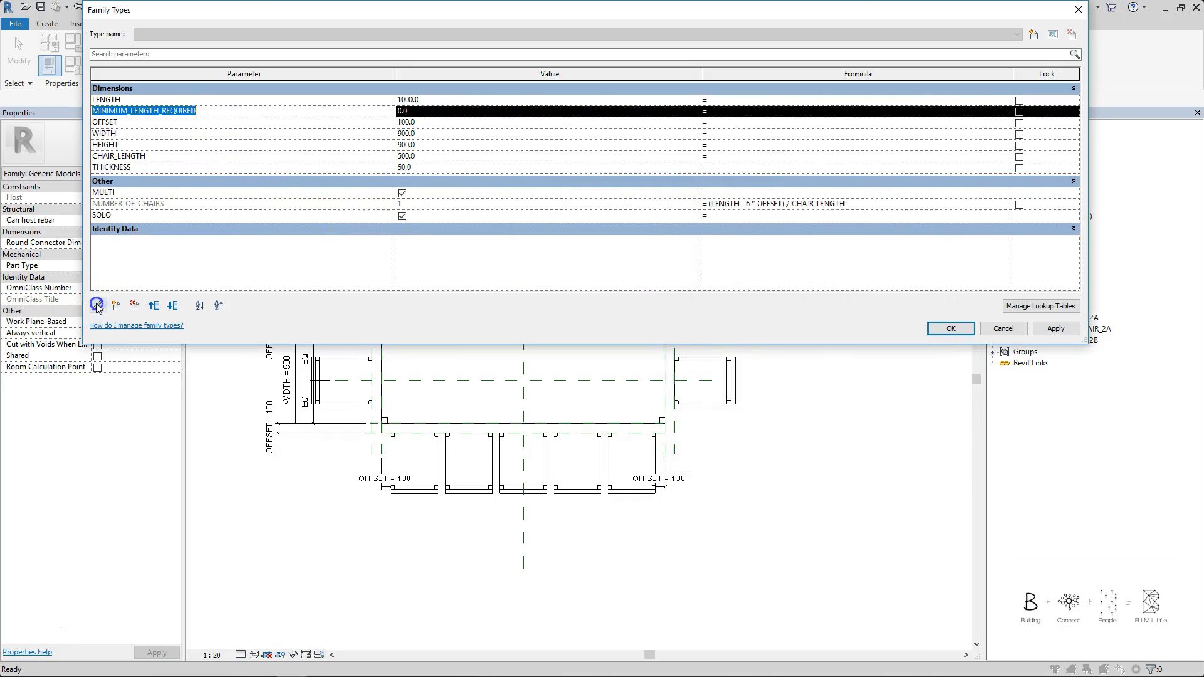
click(97, 306)
click(740, 413)
click(693, 604)
click(845, 496)
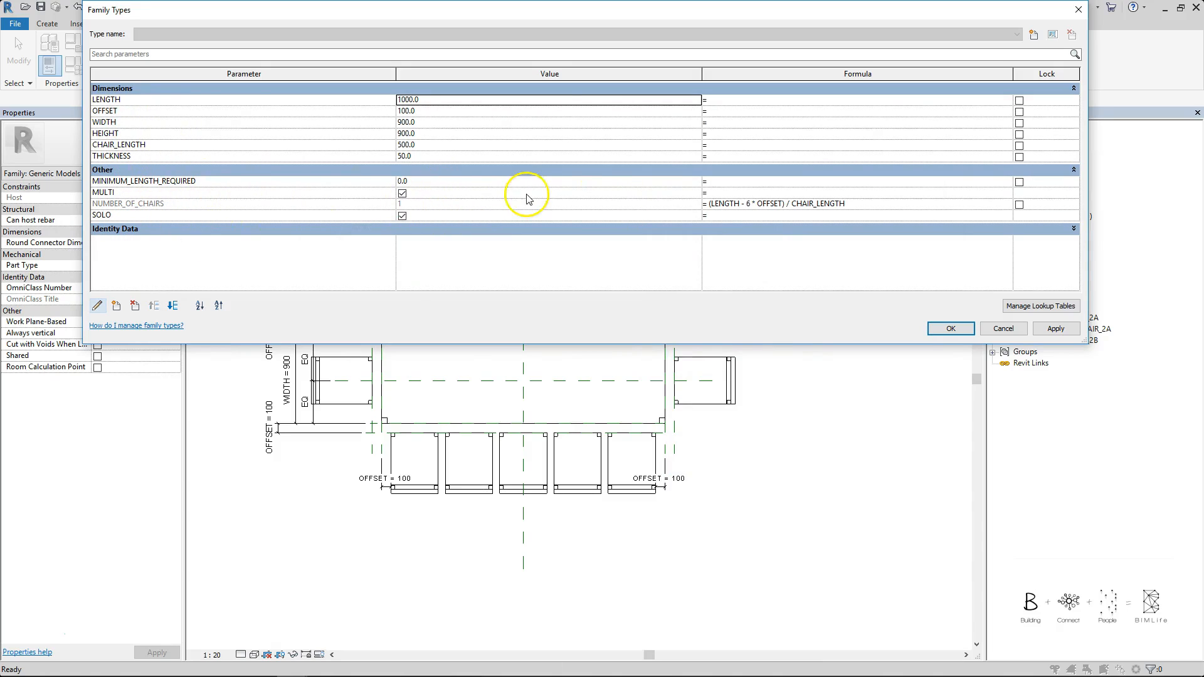
- Give MINIMUM_LENGTH_REQUIRED the formula 2 * CHAIR_LENGTH + 6 * OFFSET
click(483, 183)
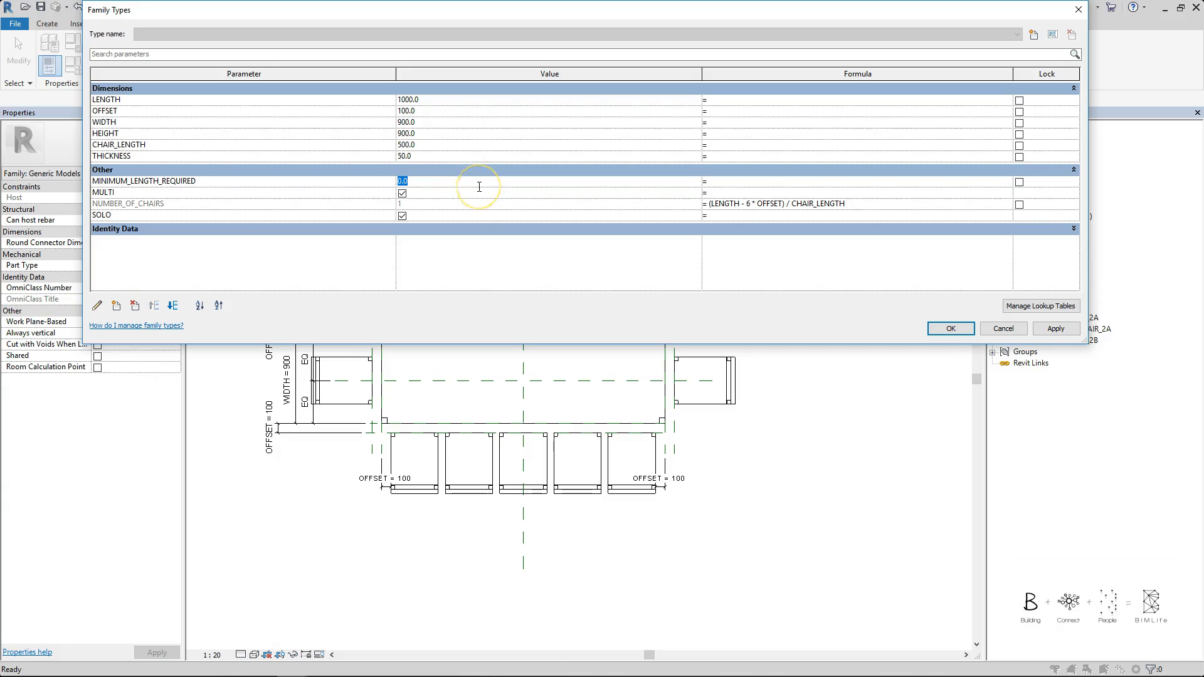
click(780, 184)
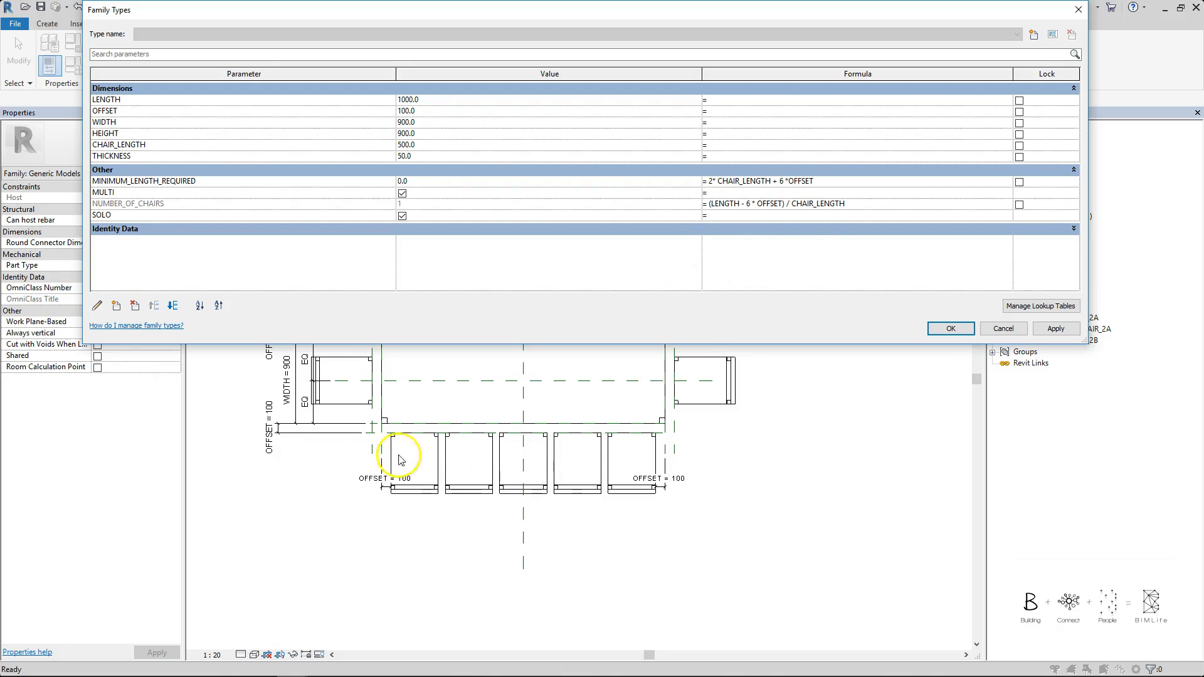
key(Tab)
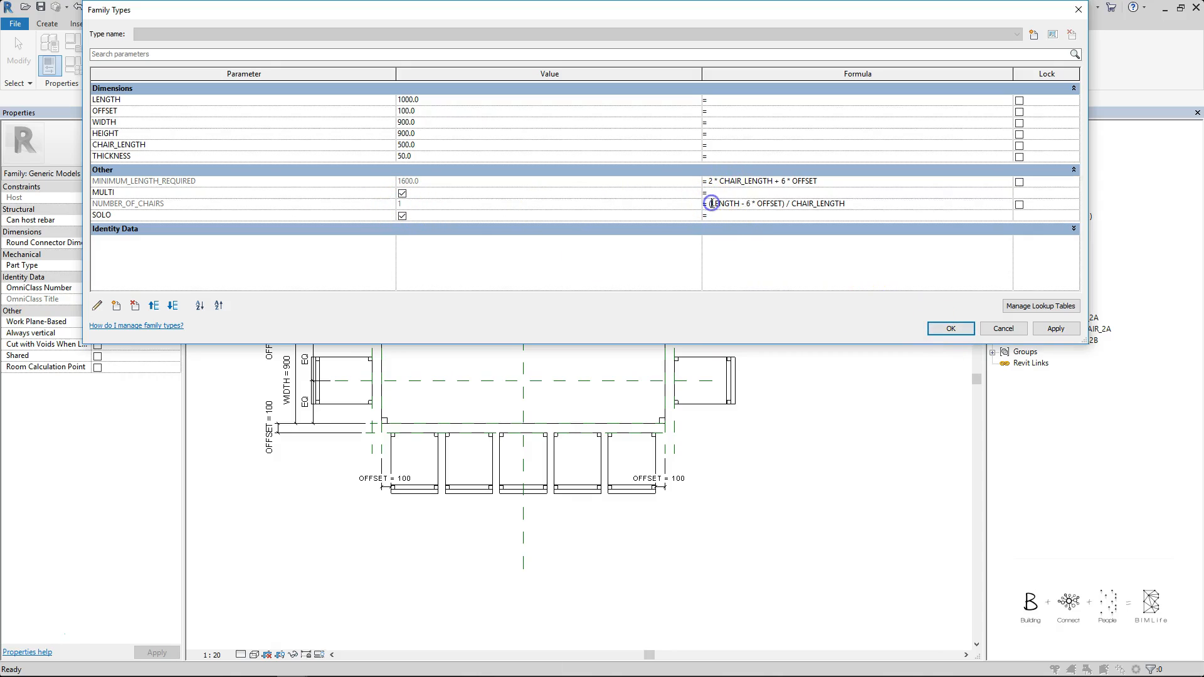
- Change the NUMBER_OF_CHAIRS formula to if(LENGTH < MINIMUM_LENGTH_REQUIRED, 2, (LENGTH - (6 * OFFSET)) / CHAIR_LENGTH)
text(F)
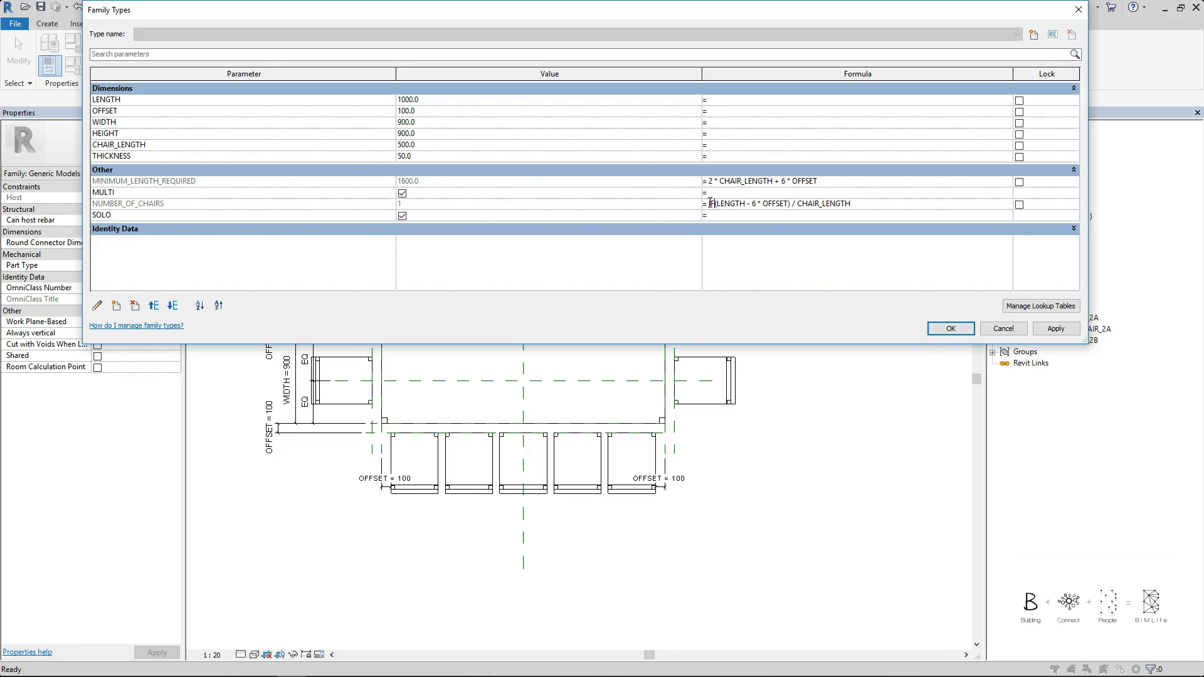
text((LENGTH)
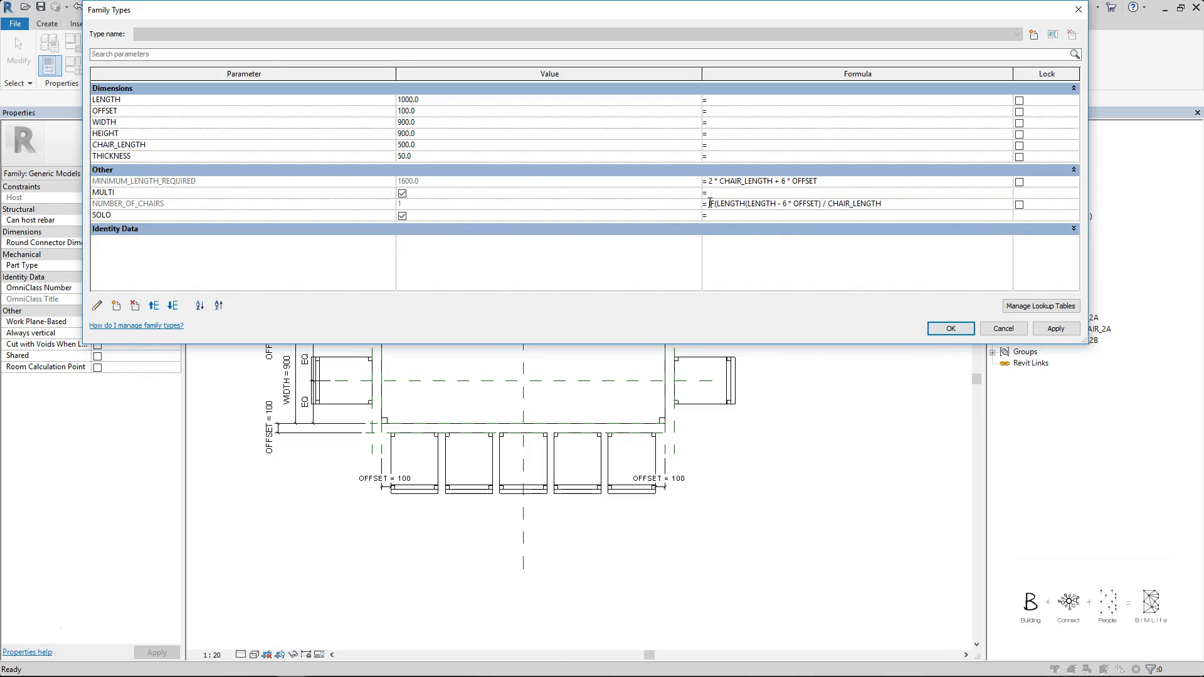
text( < MINIMUM_LENGTH_REQUIRED,2,)
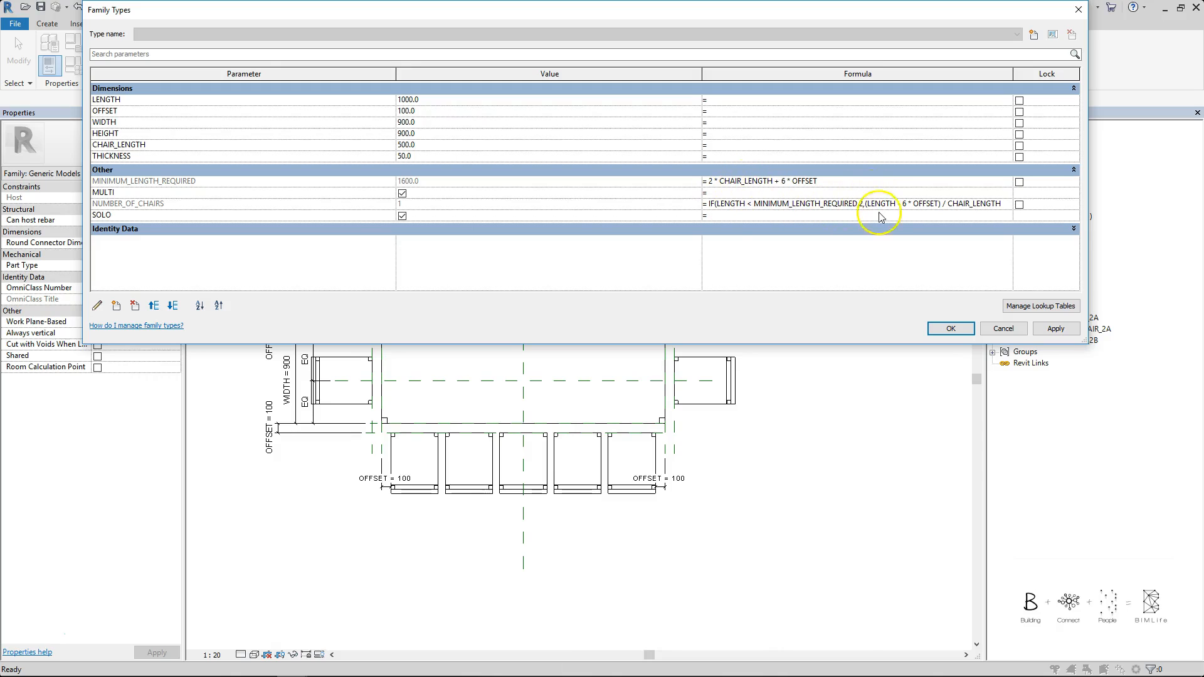
drag(898, 207, 947, 204)
click(902, 203)
text(()
text())
key(Return)
key(Return)
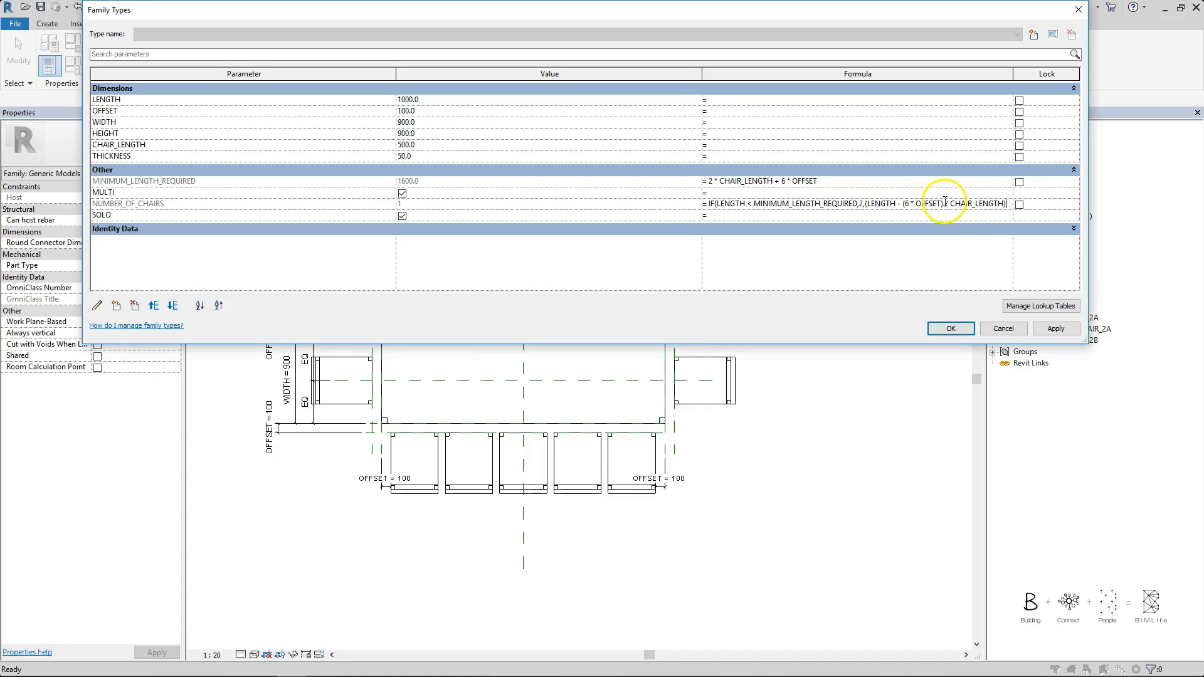
key(Return)
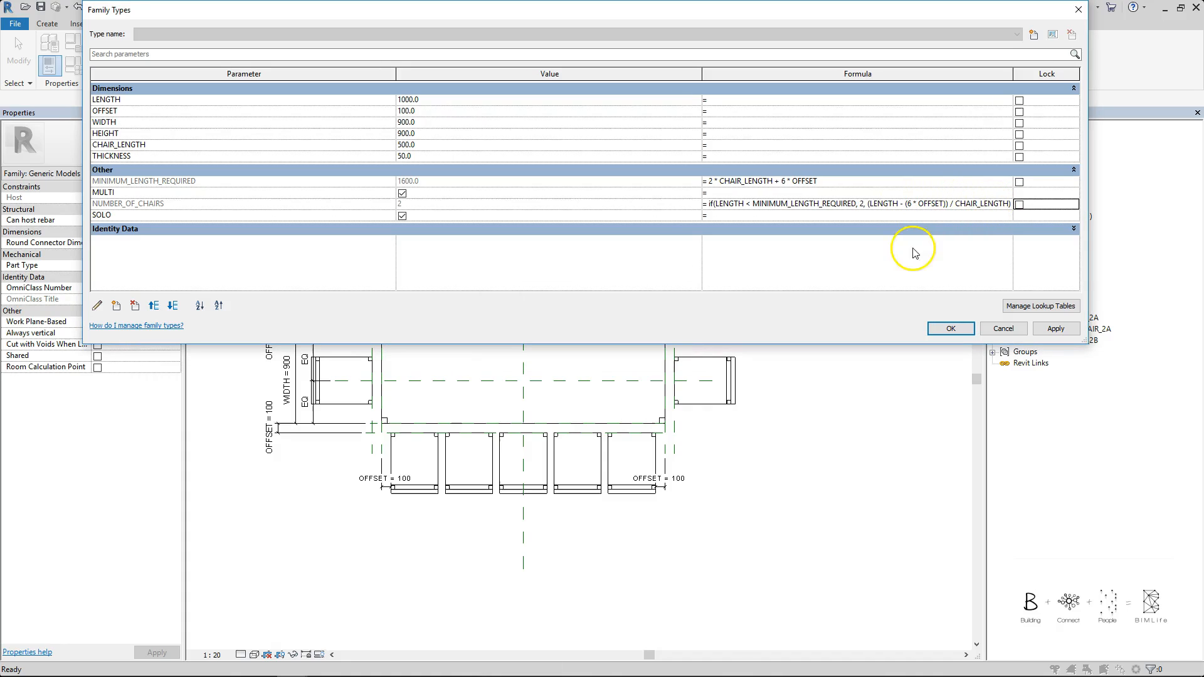
drag(701, 76, 628, 78)
drag(937, 81, 987, 78)
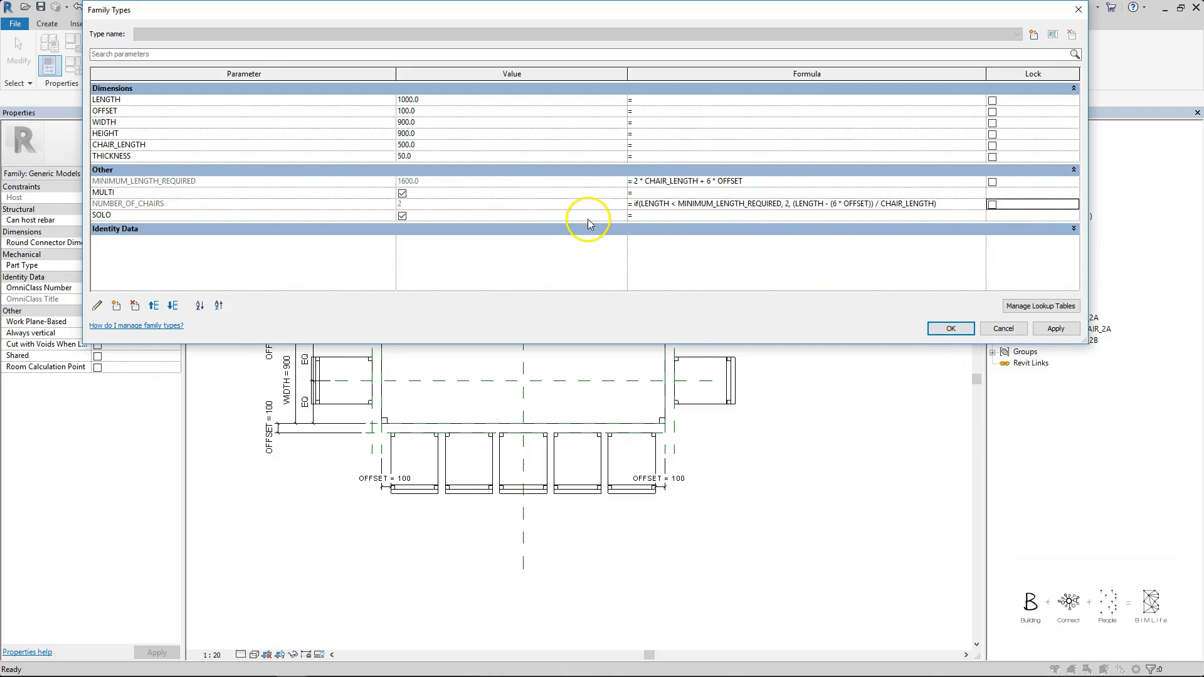
- Move the MULTI parameter below NUMBER_OF_CHAIRS and accept the family type changes
click(254, 192)
click(174, 306)
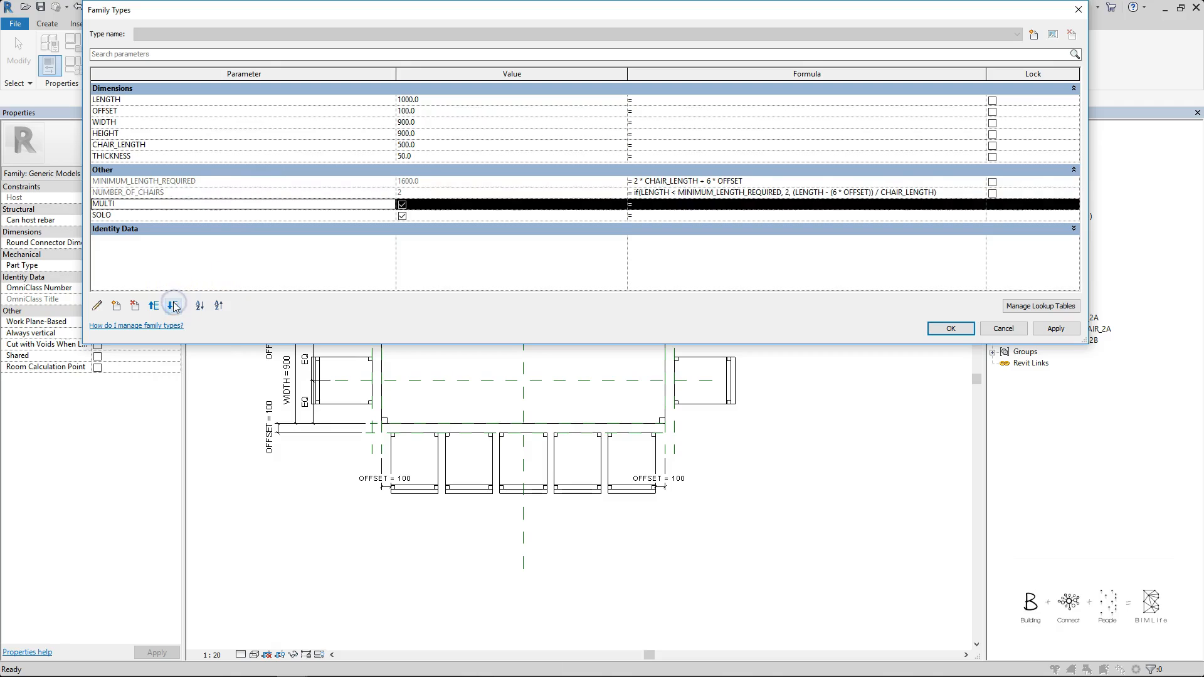
click(962, 330)
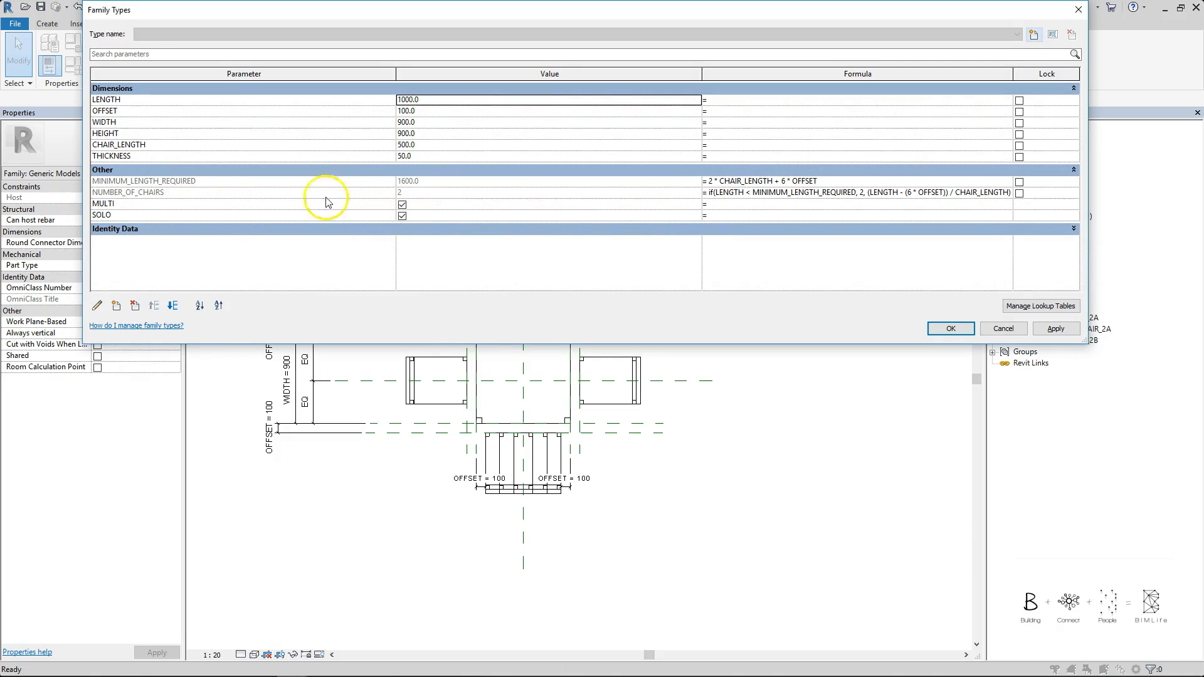
- Give MULTI the formula LENGTH > MINIMUM_LENGTH_REQUIRED and SOLO the formula not(MULTI)
click(807, 205)
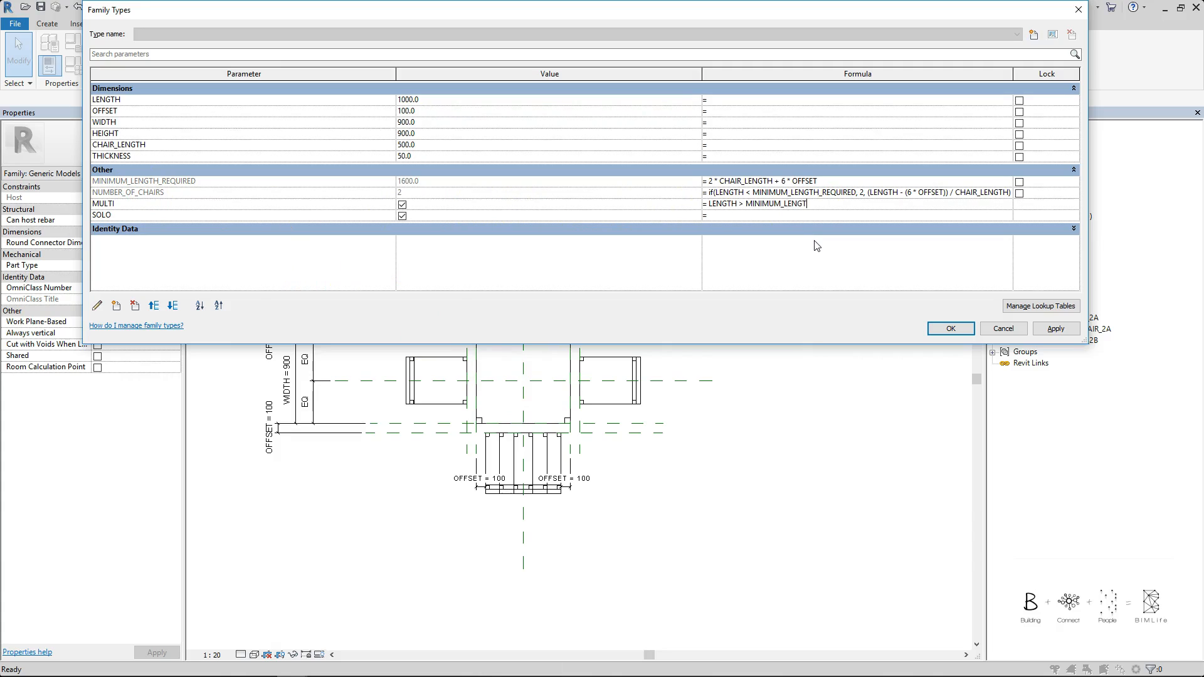
key(Return)
click(488, 196)
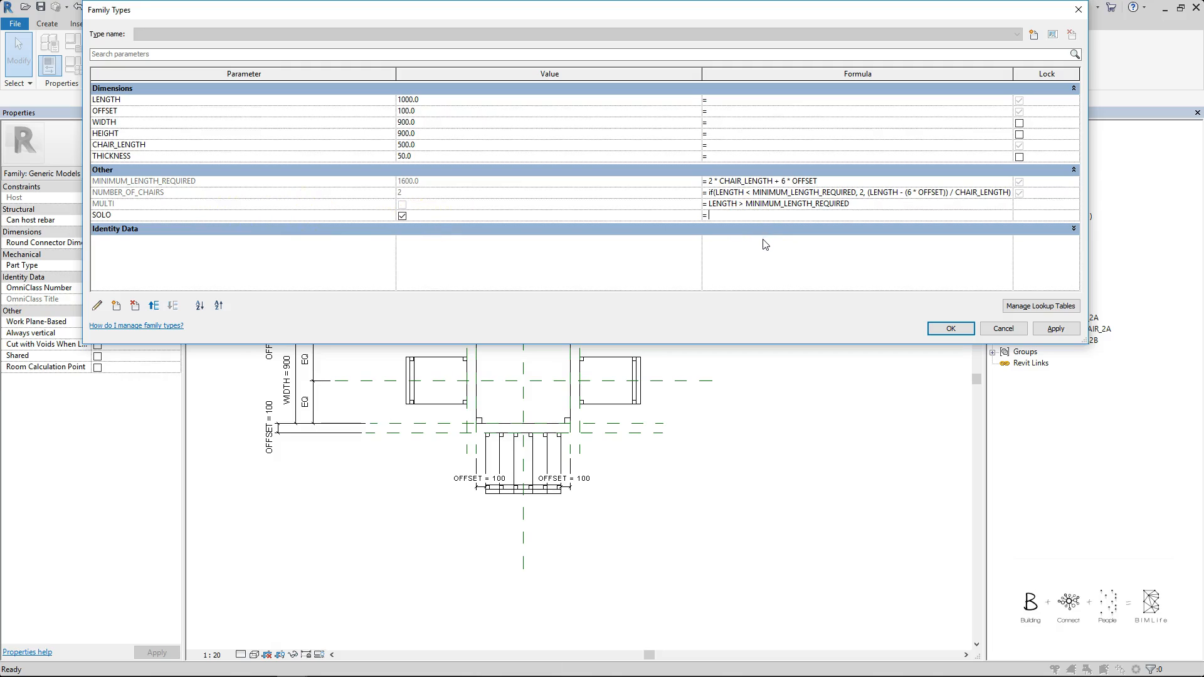
text())
key(Return)
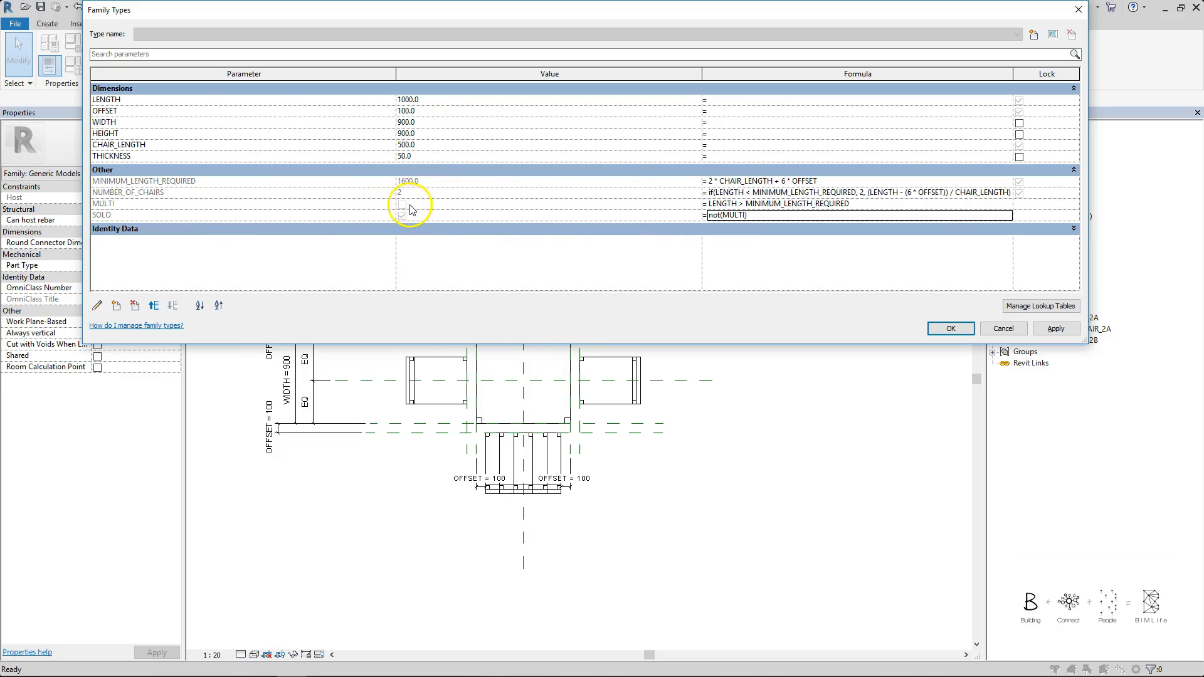
- Set the LENGTH parameter to 3000 and accept the family type changes
click(438, 100)
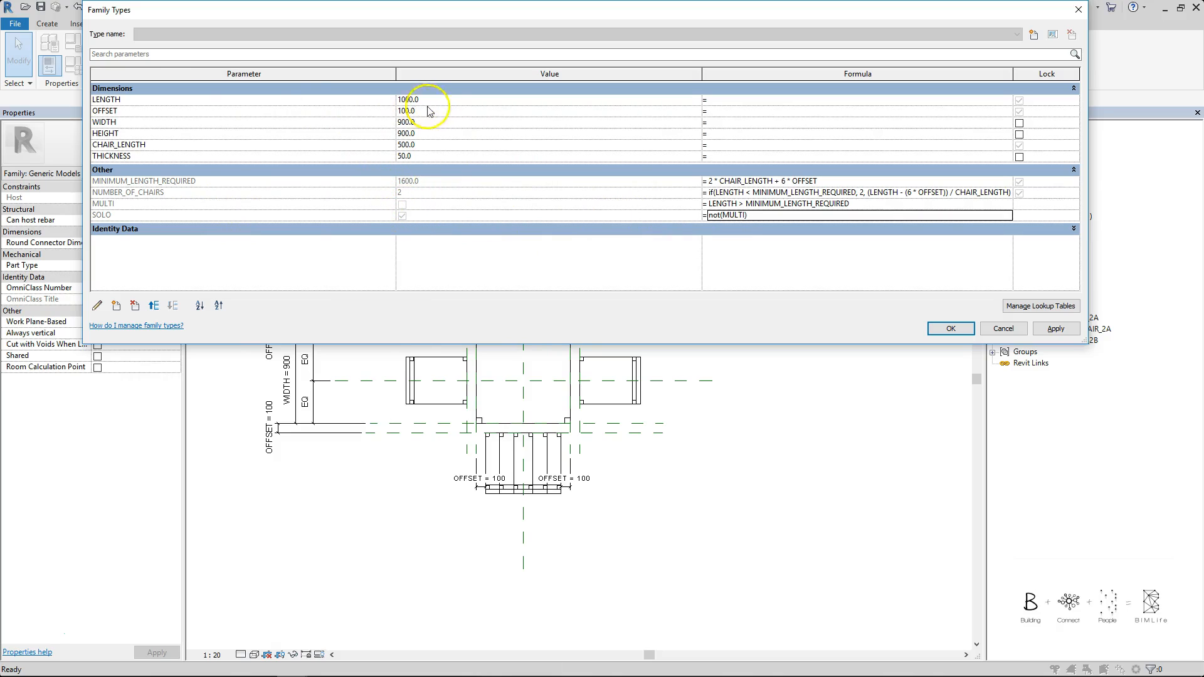
key(Tab)
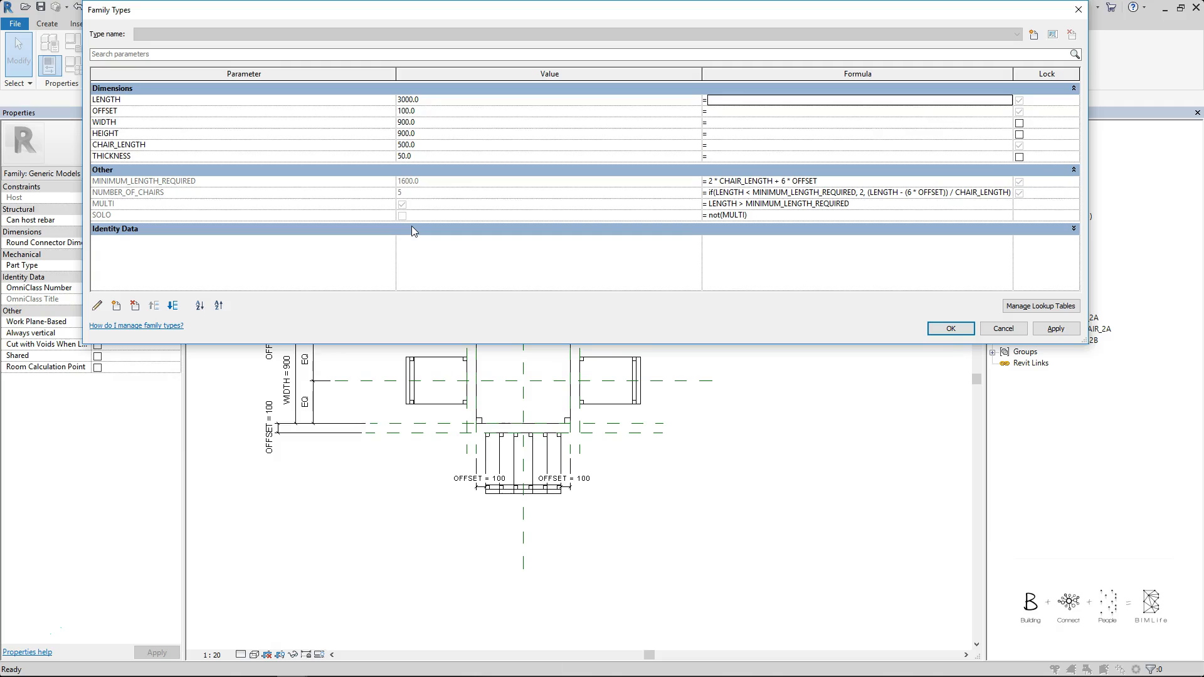
click(948, 329)
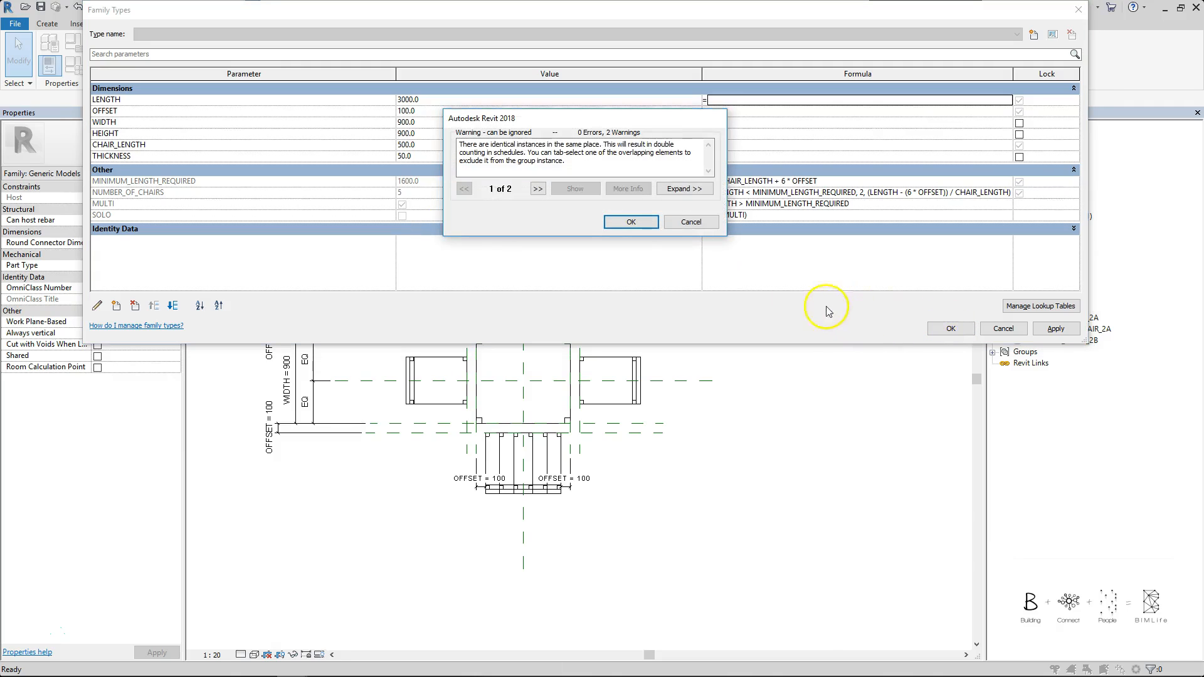
click(632, 224)
- Load the updated table family into Project1, replacing the version already there
click(438, 56)
click(571, 434)
click(538, 336)
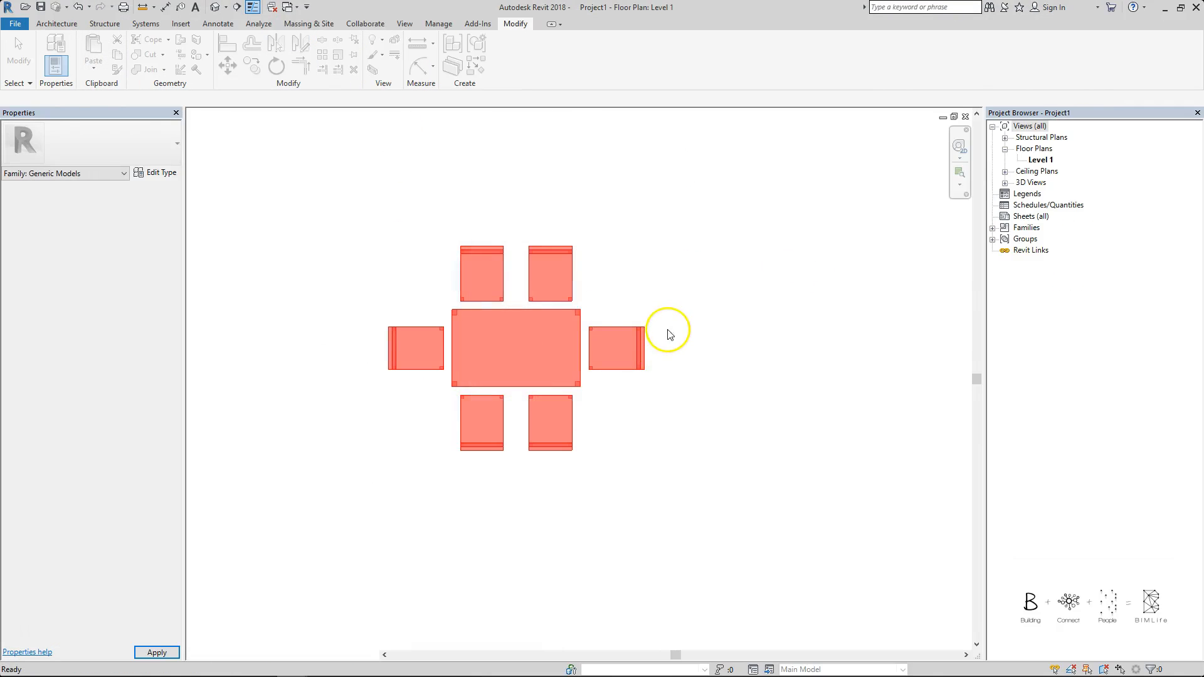
- Set the LENGTH type parameter of the table placed in Project1 to 1000
click(612, 275)
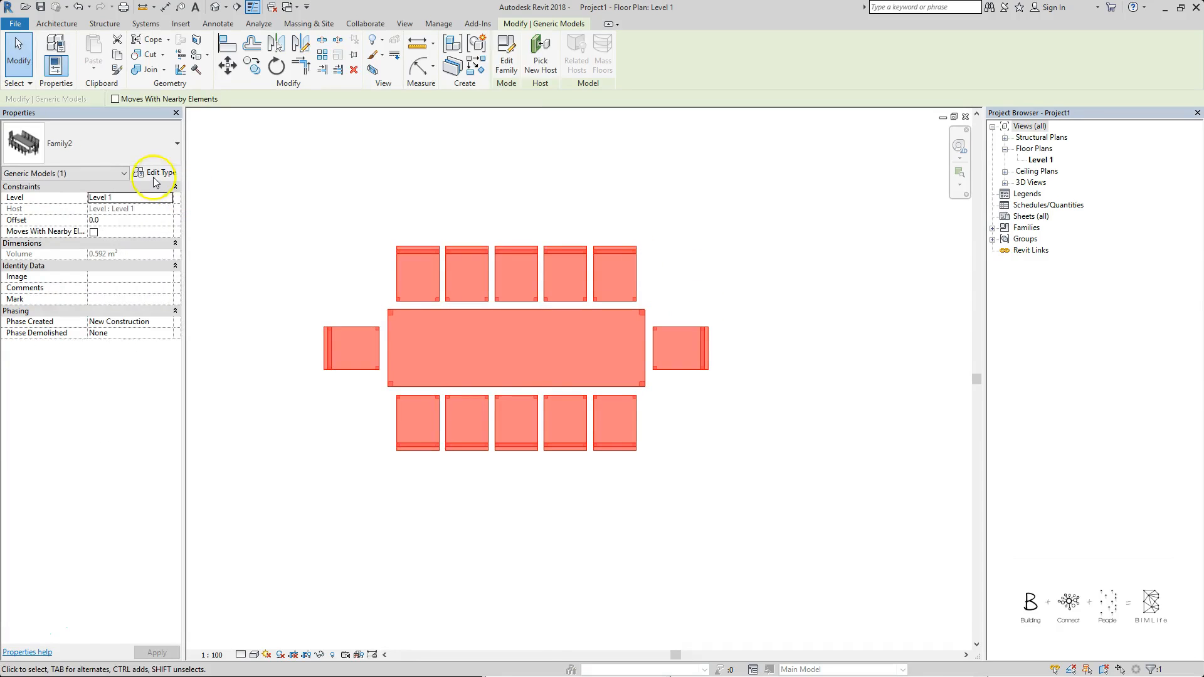
click(162, 173)
click(337, 152)
text(1000)
key(Return)
click(595, 282)
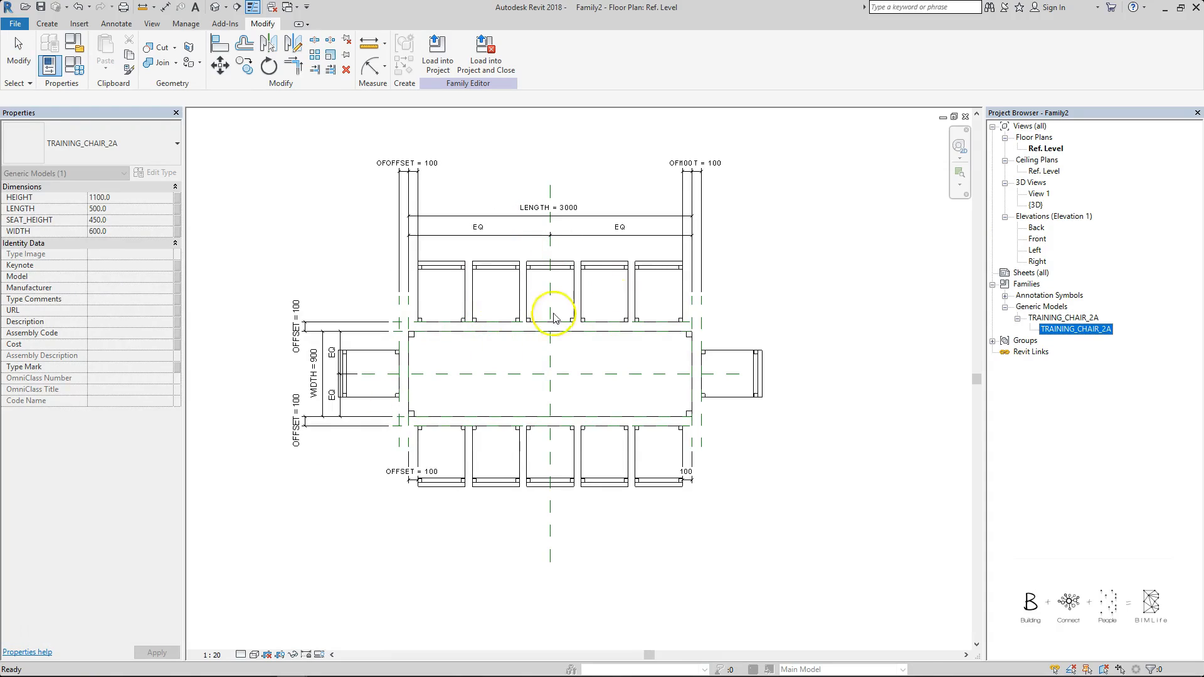
- Open the TRAINING_CHAIR_2B family and load it into Family2 without placing an instance
click(739, 280)
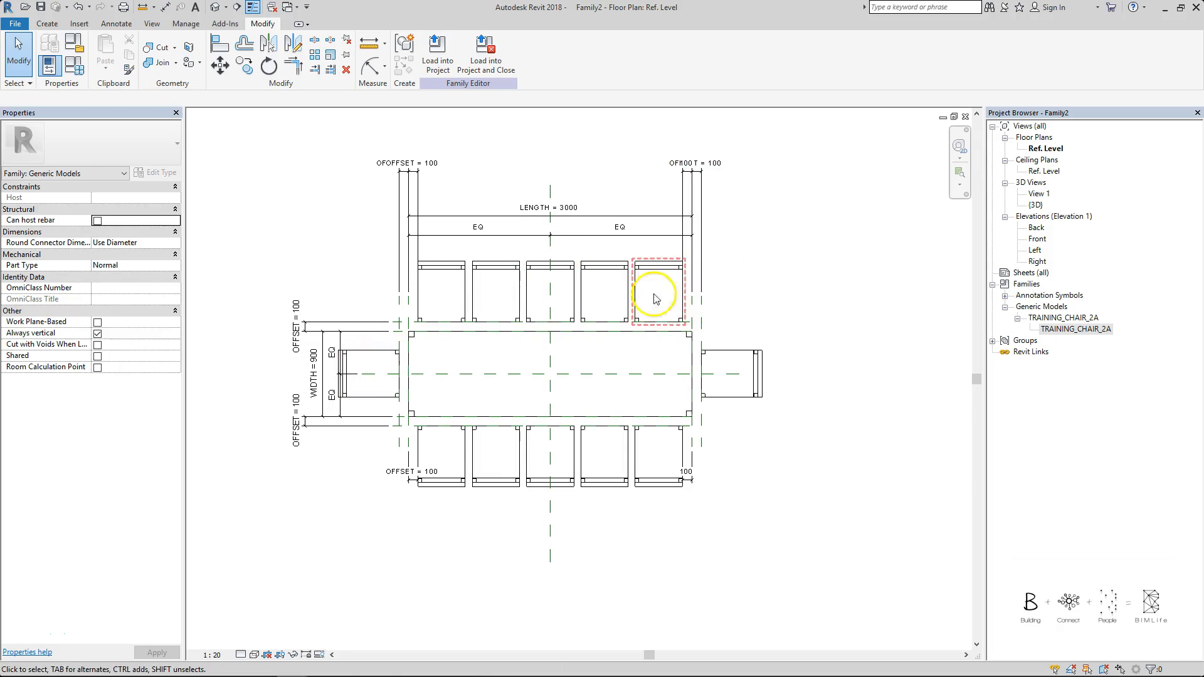
click(22, 25)
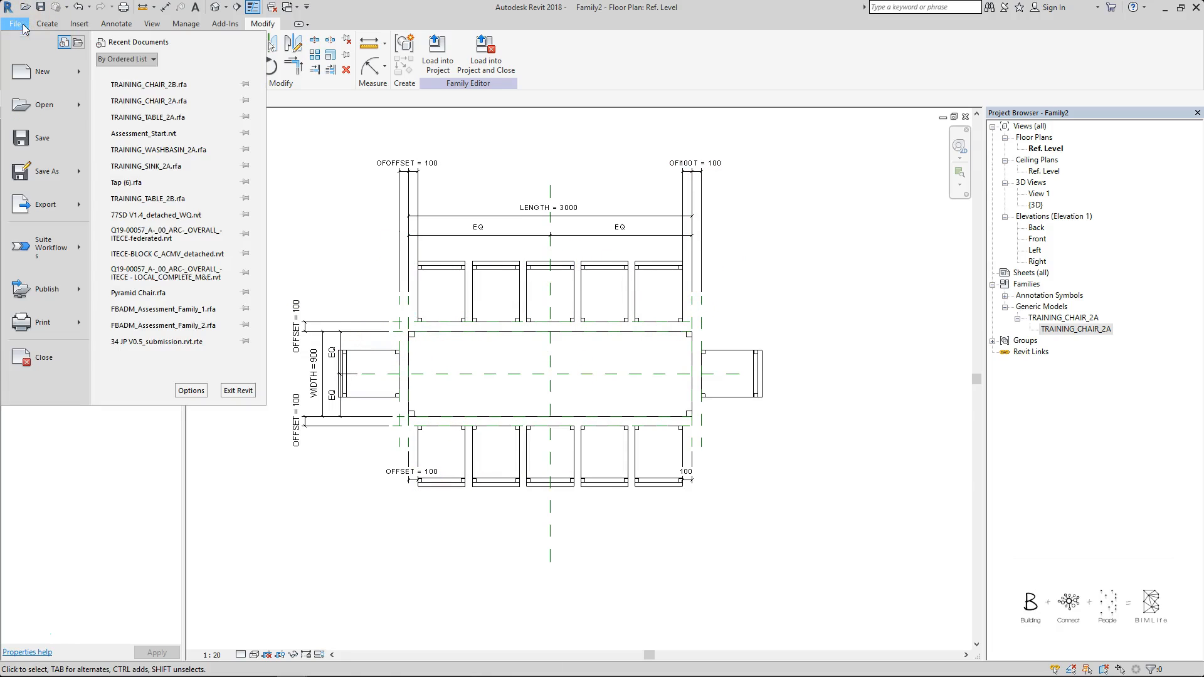
click(204, 90)
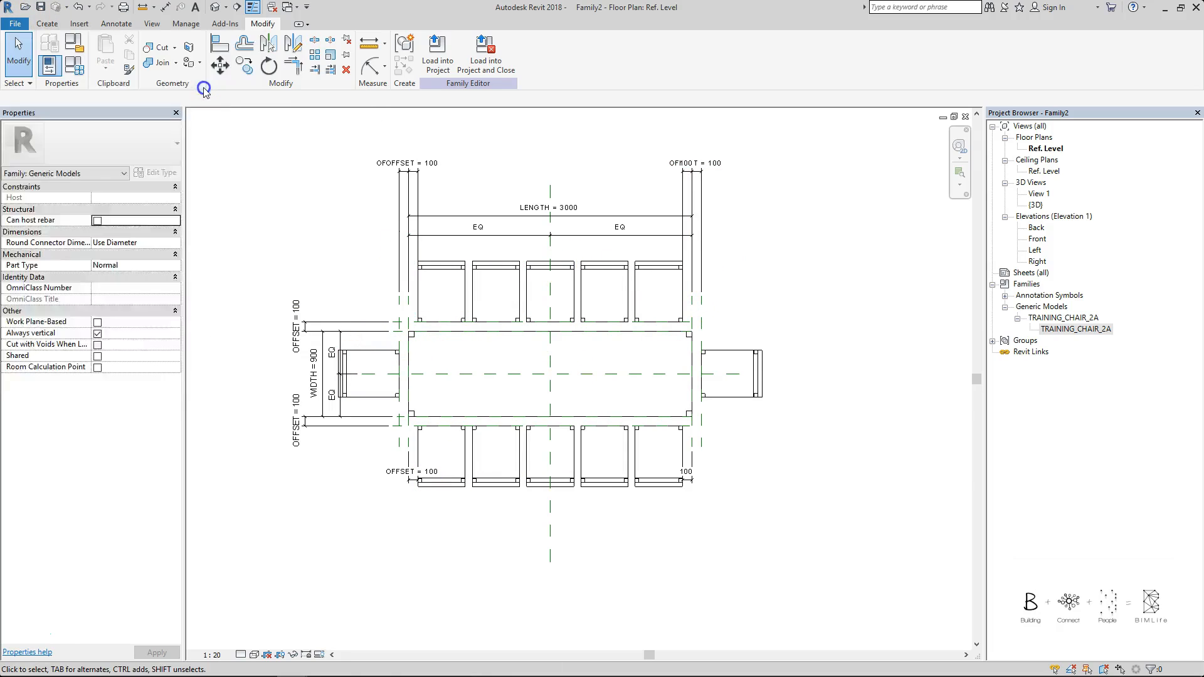
click(825, 64)
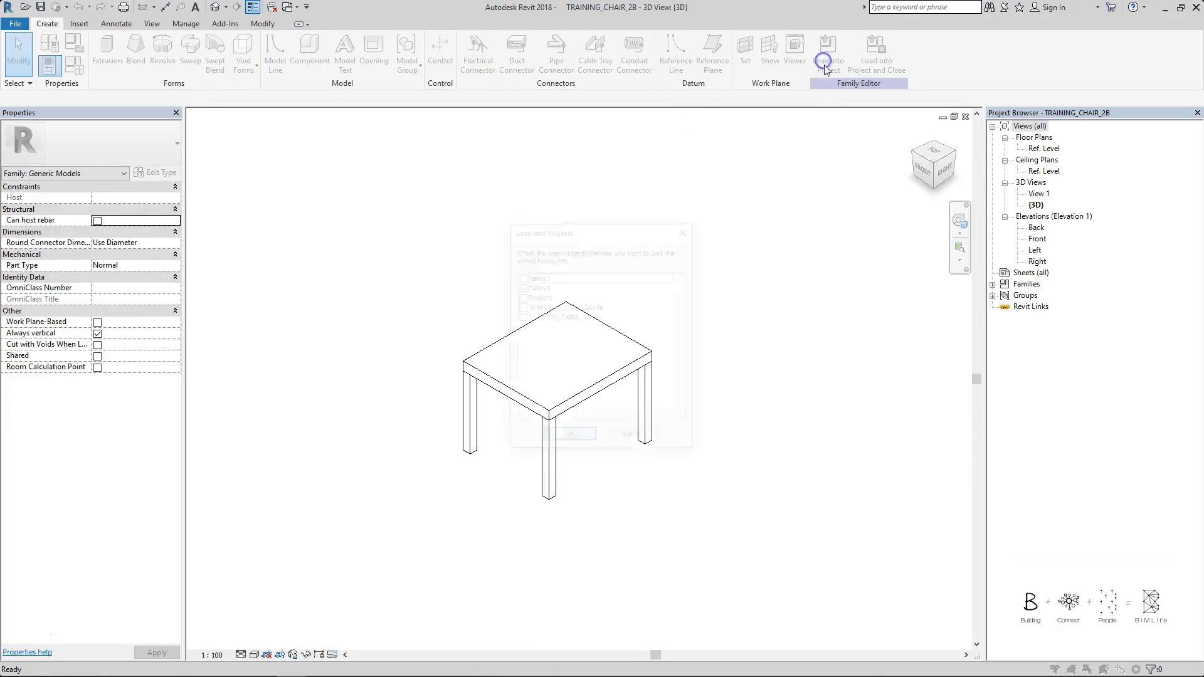
click(569, 438)
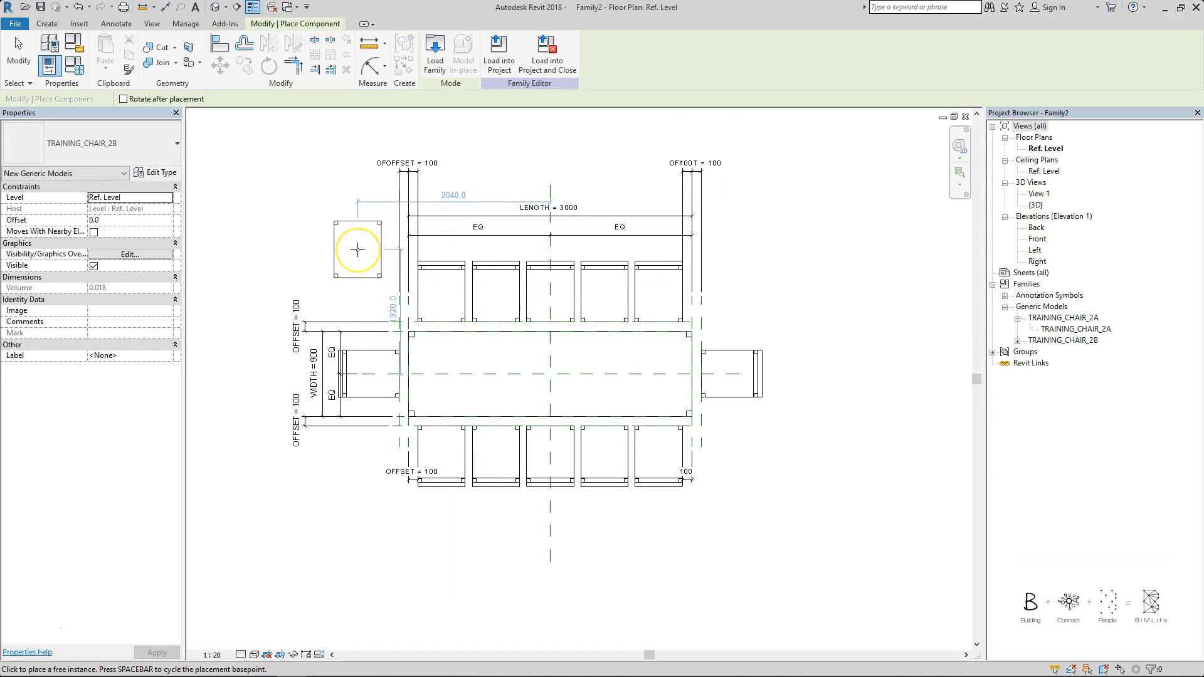
key(Escape)
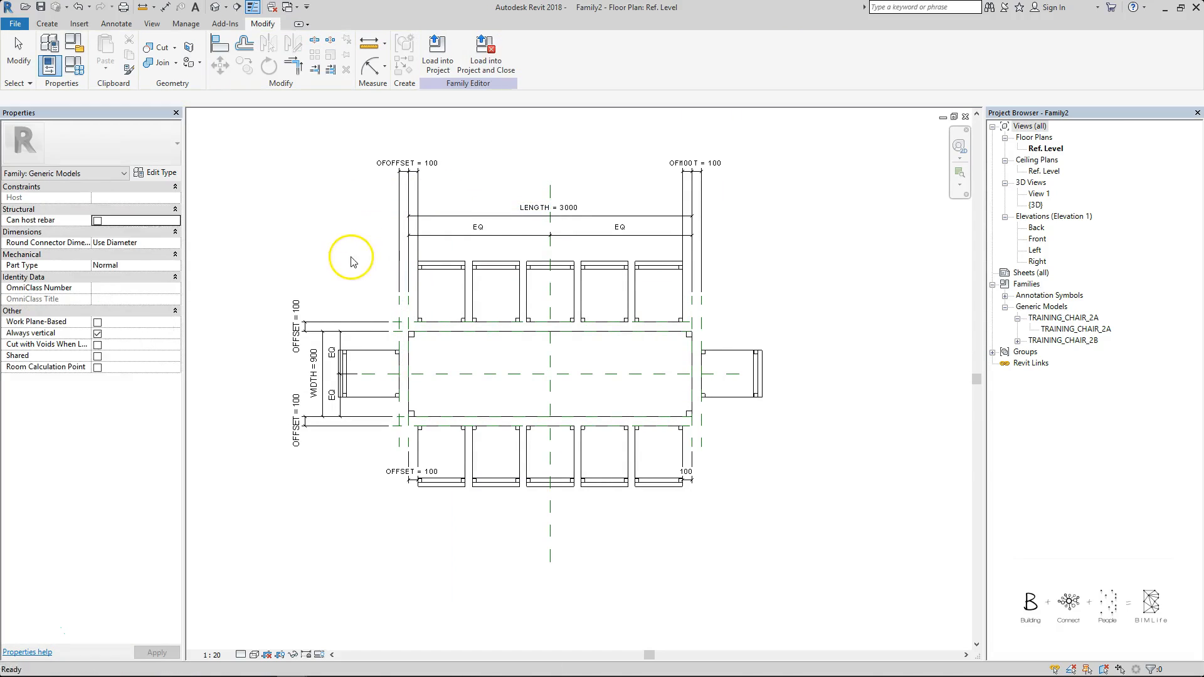
- Label the chair at the table's left end with a type parameter named CHAIR_OPTION, grouped under Other
click(364, 357)
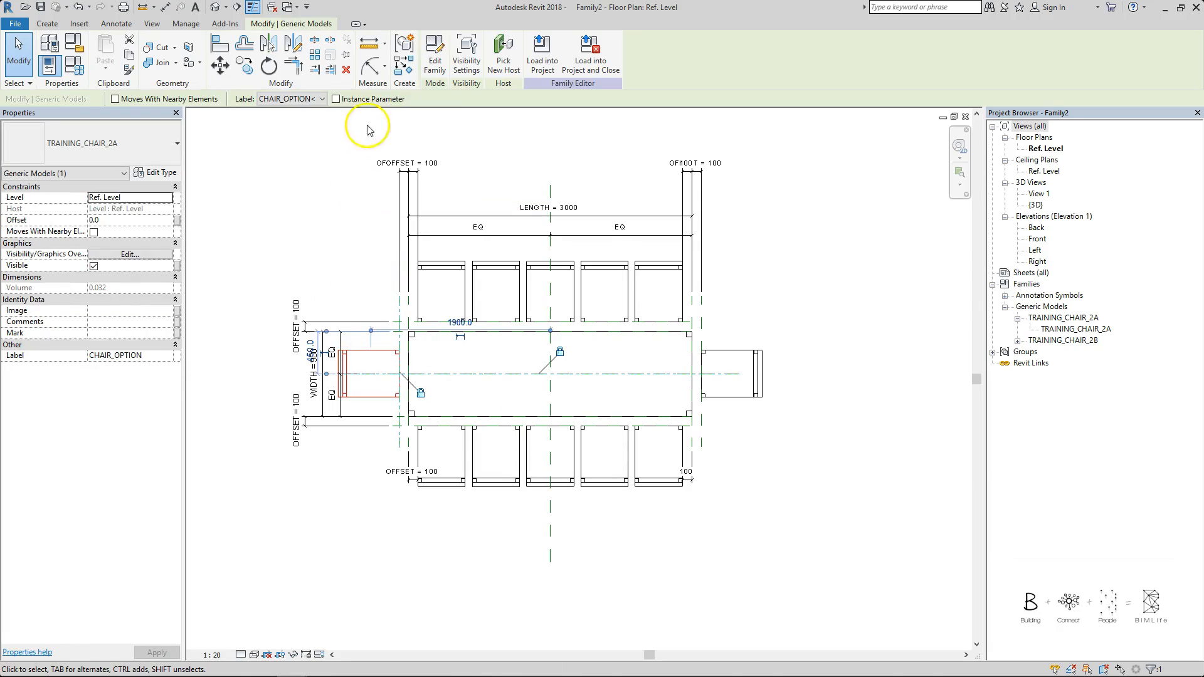
click(320, 98)
click(290, 121)
text(CHAIR_OPTION)
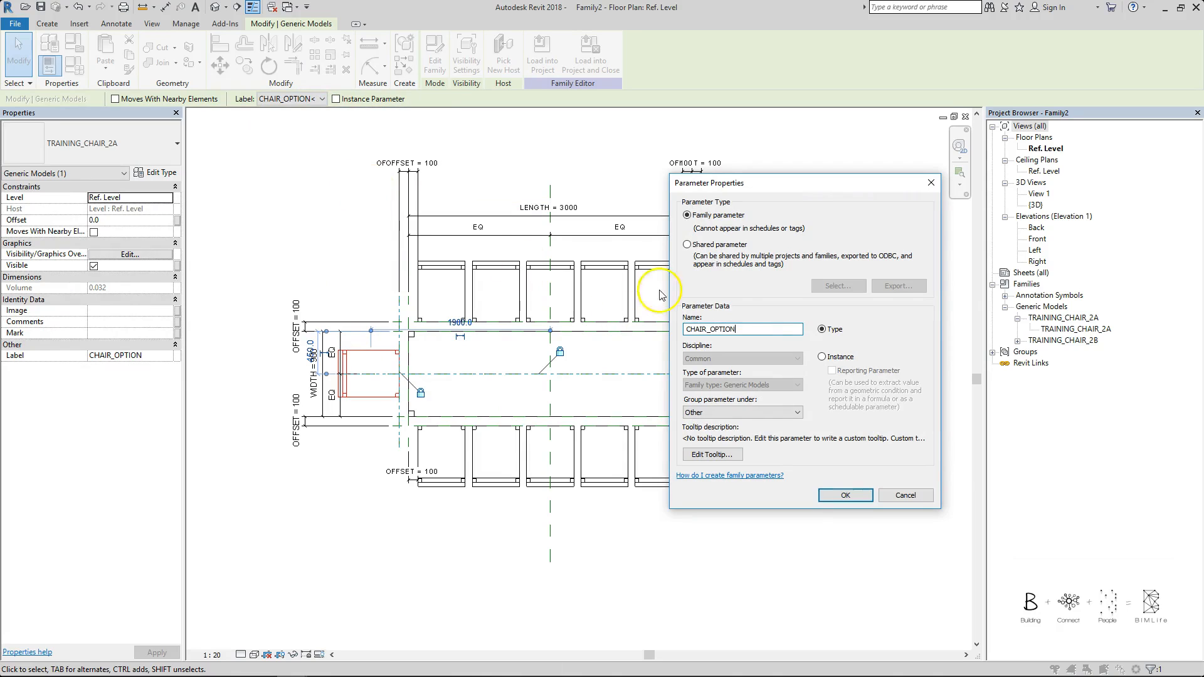
click(871, 496)
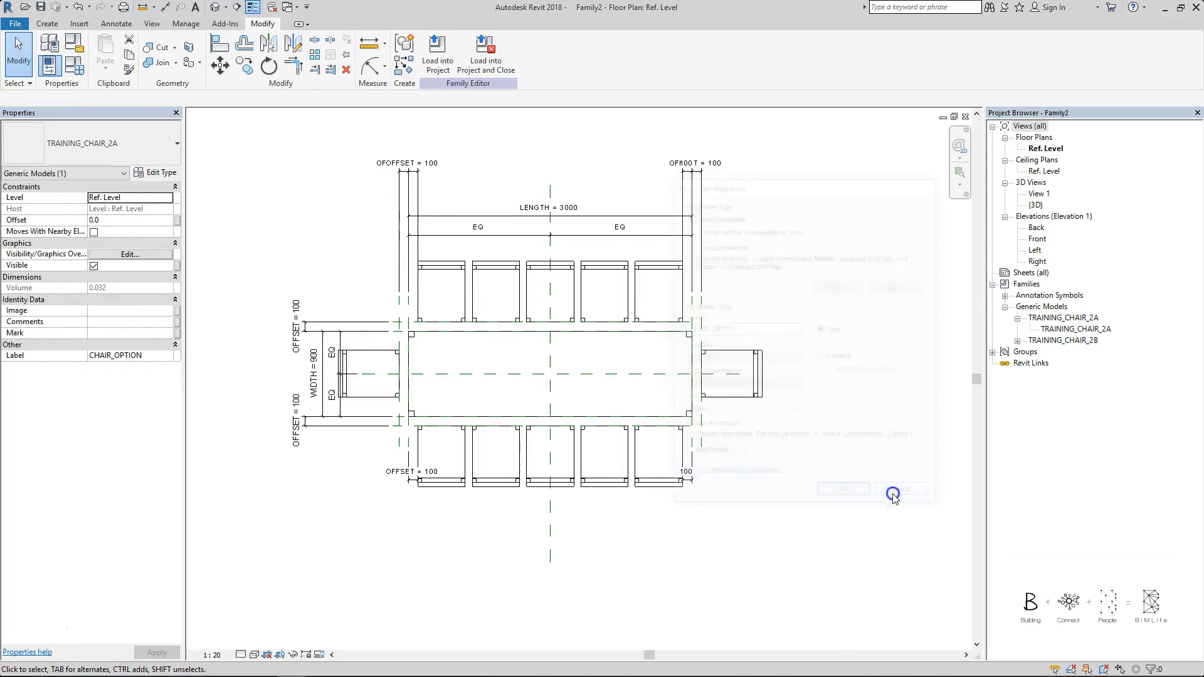
- Assign the CHAIR_OPTION label to the chair at the table's right end
click(730, 363)
click(730, 362)
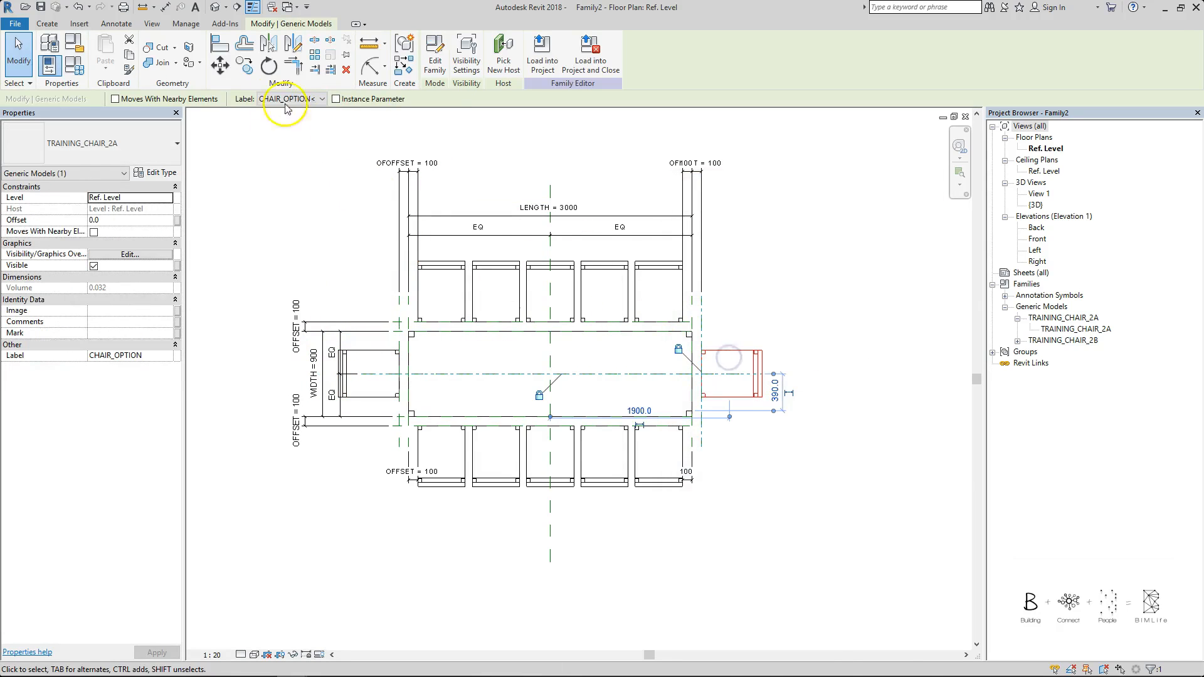
click(292, 99)
click(295, 131)
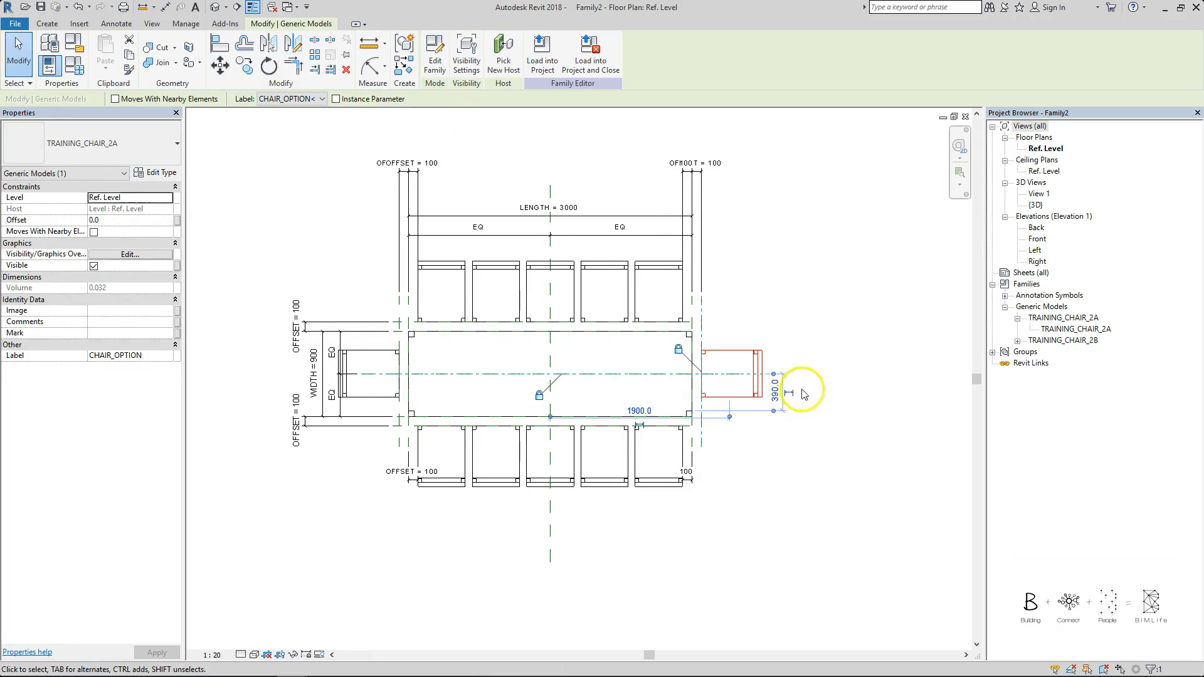
click(775, 347)
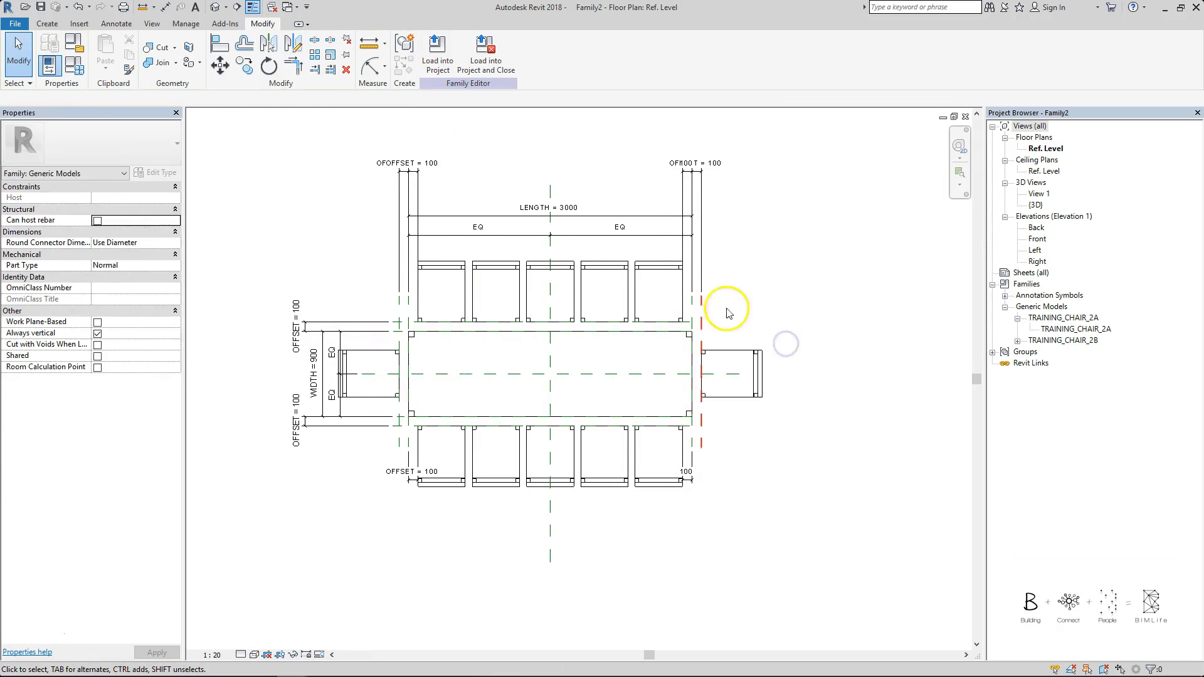
- Edit the upper chair array group, label its chair with CHAIR_OPTION and finish the group edit
double_click(444, 271)
click(443, 271)
click(161, 99)
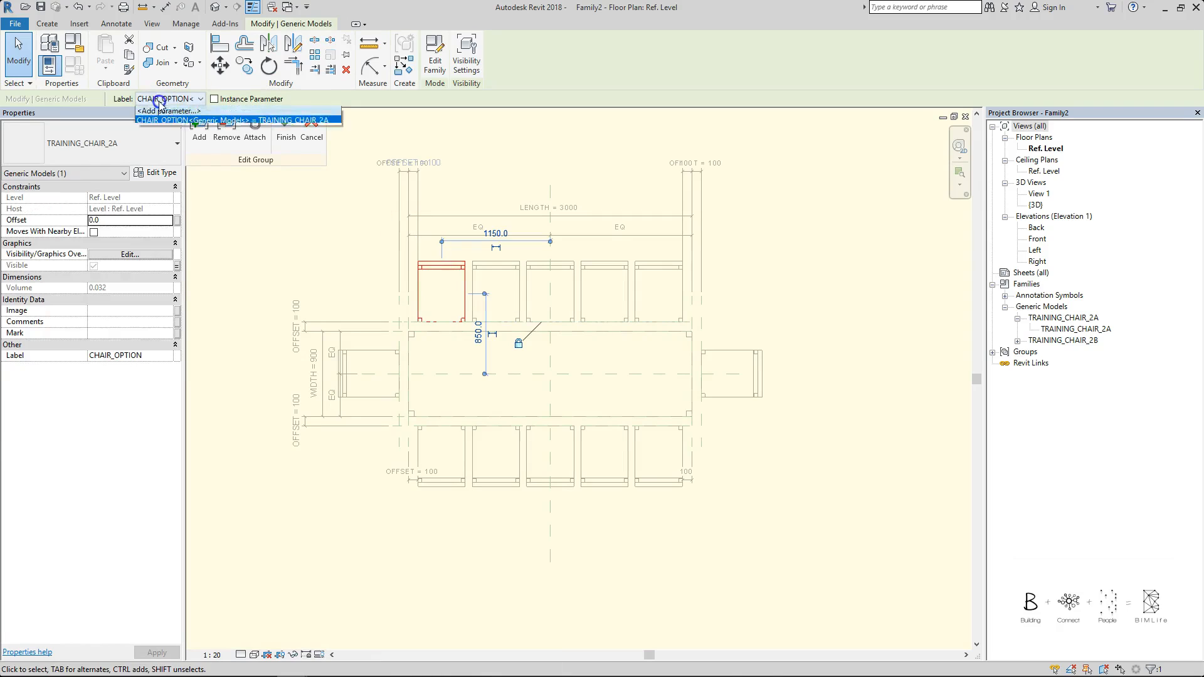
click(173, 132)
click(194, 100)
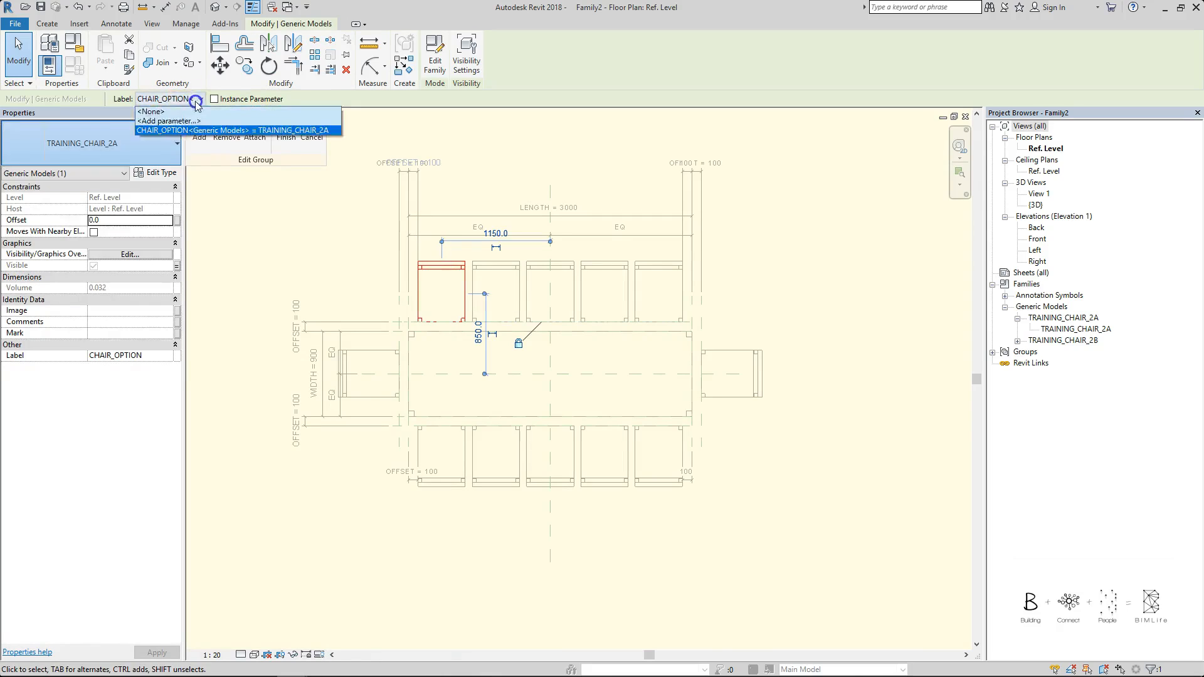
click(252, 132)
click(286, 128)
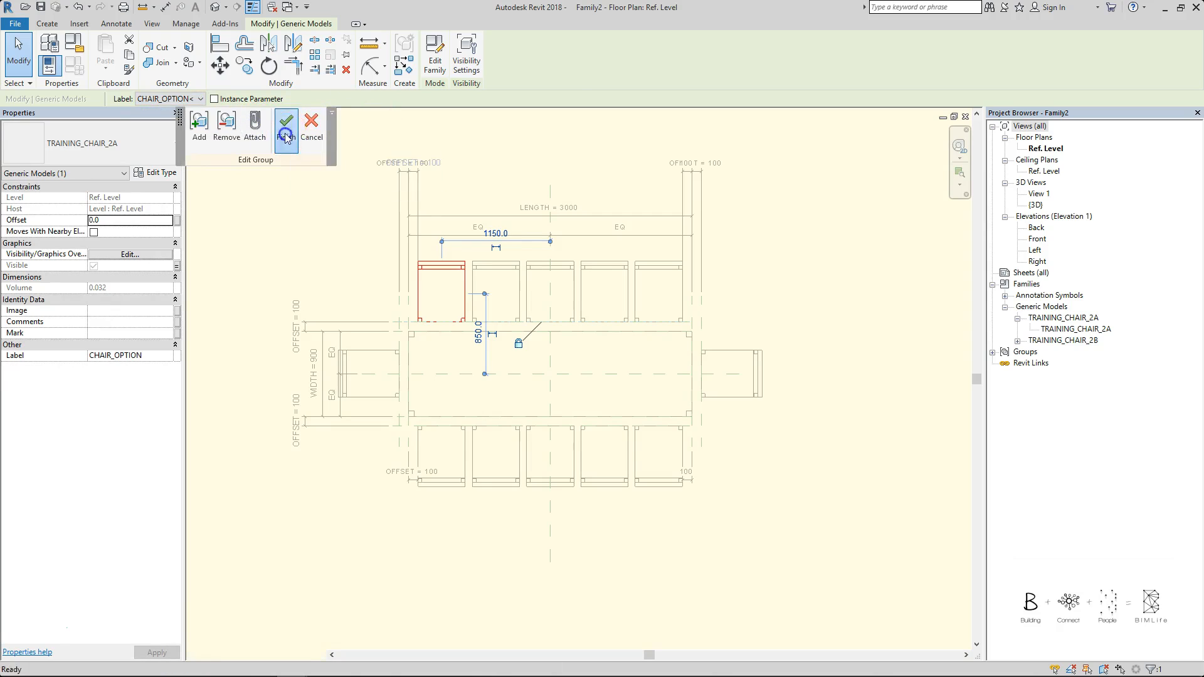
- Edit the lower chair array group, assign CHAIR_OPTION to its chair and finish the group edit
double_click(460, 460)
click(463, 440)
click(200, 99)
click(174, 131)
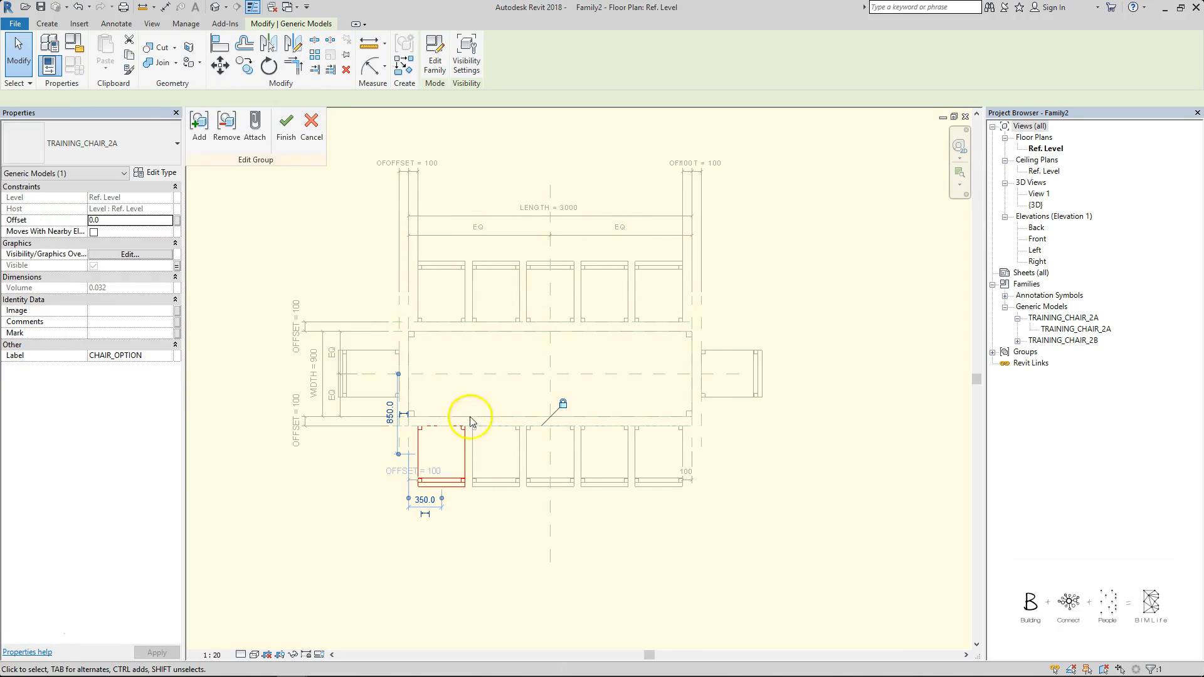
click(286, 122)
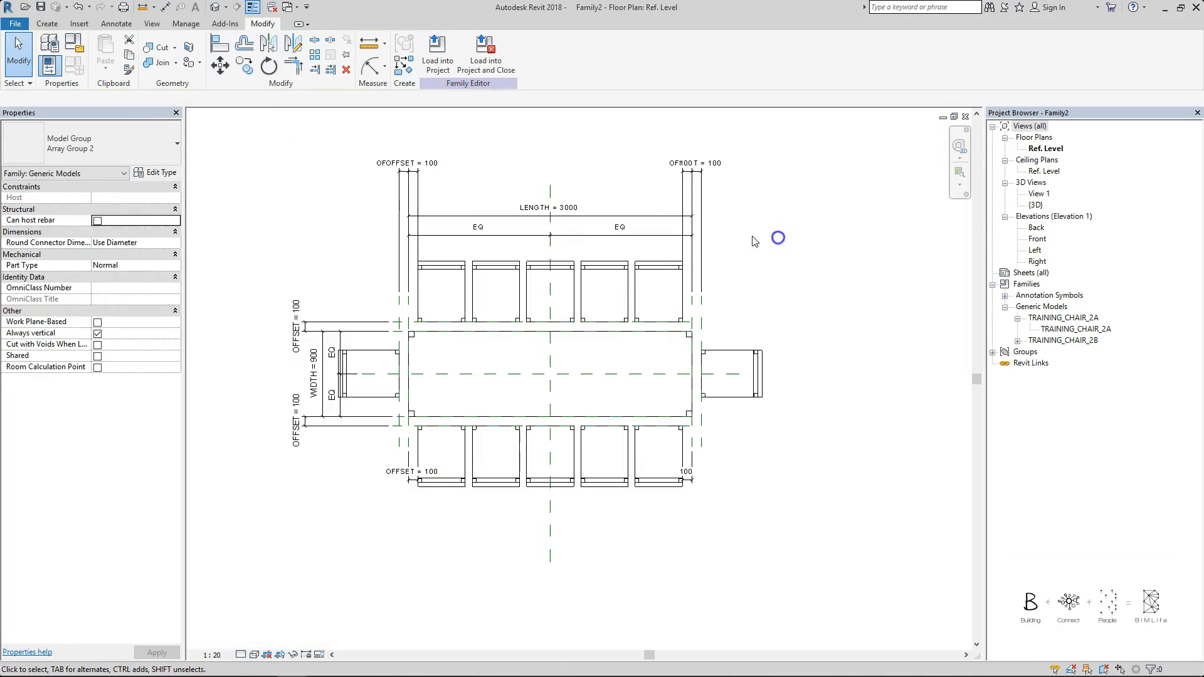
- Assign the CHAIR_OPTION label to the single chair centred above the table, overlapping the array's middle chair
key(Tab)
click(564, 274)
click(565, 274)
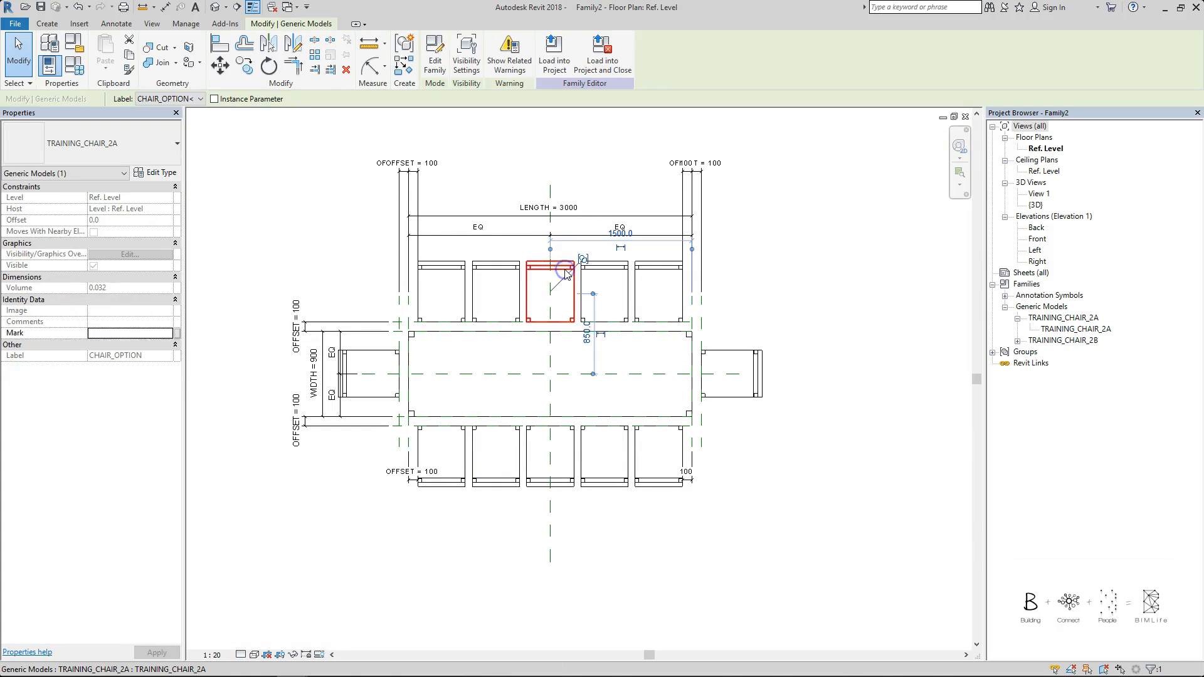
click(537, 270)
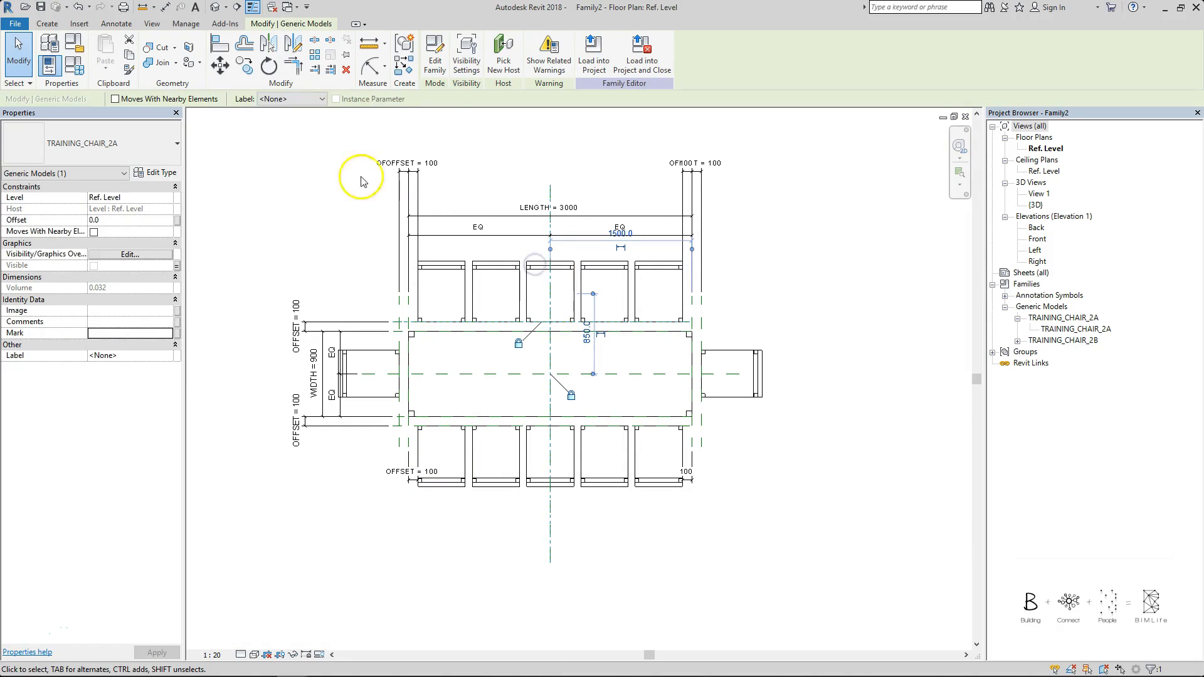
click(301, 99)
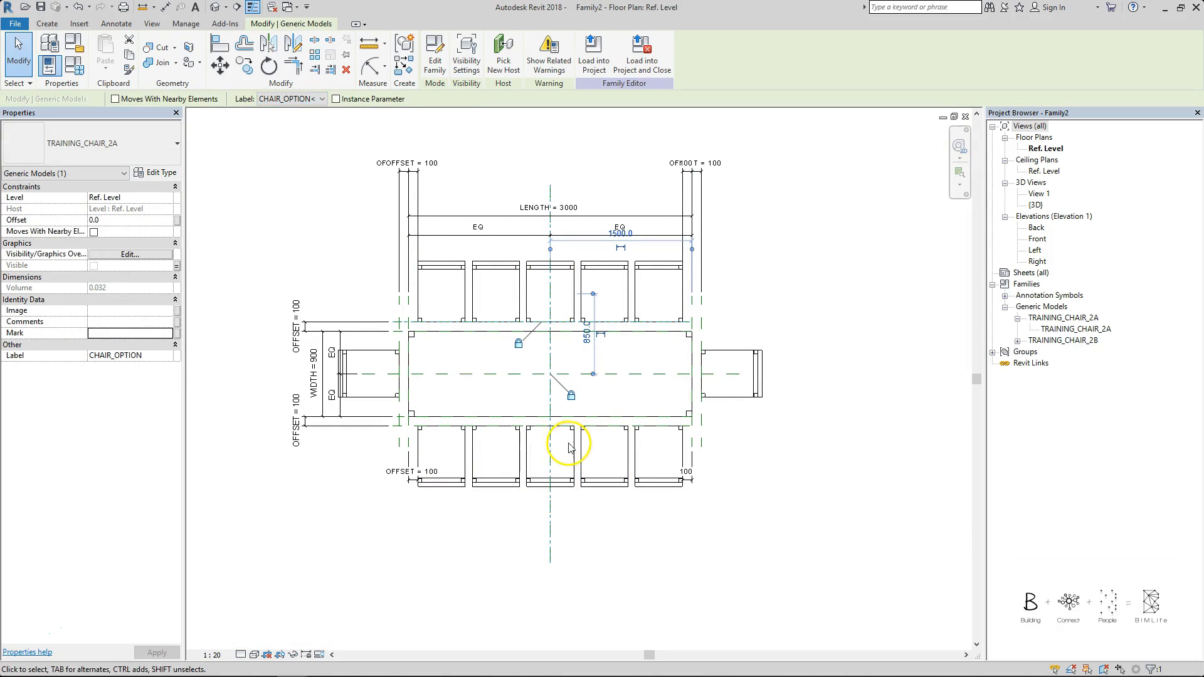
- Assign the CHAIR_OPTION label to the single chair centred below the table and check its label
key(Tab)
click(572, 444)
click(311, 99)
click(302, 129)
click(807, 260)
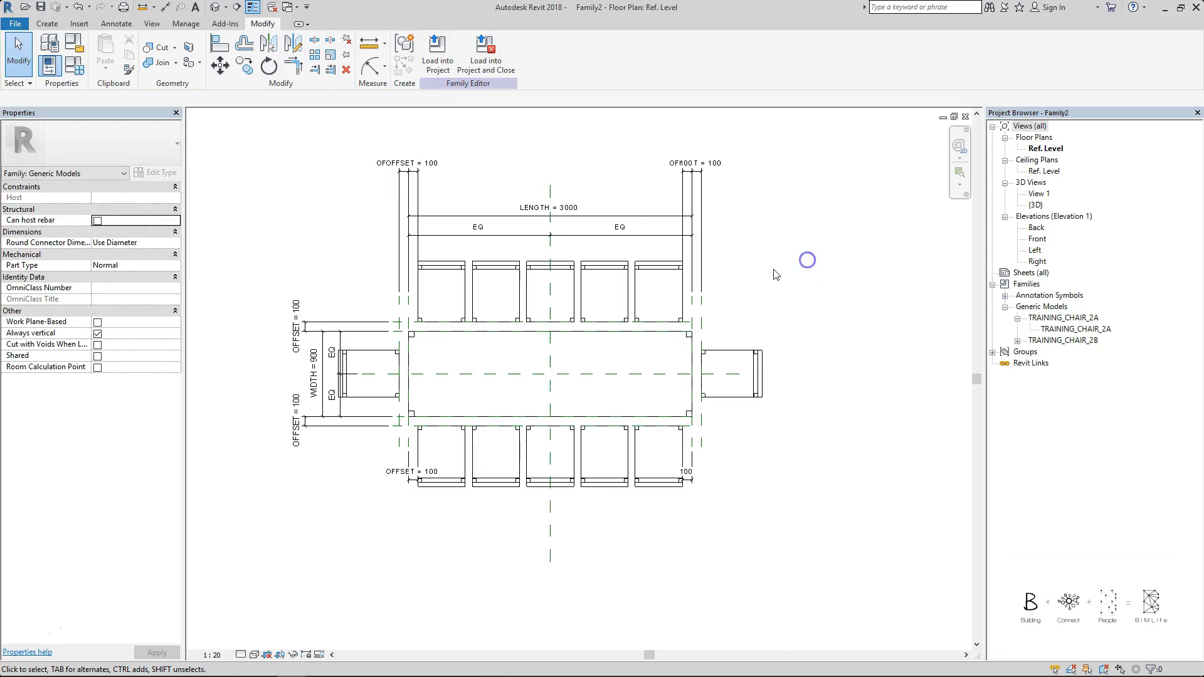
click(570, 481)
click(308, 99)
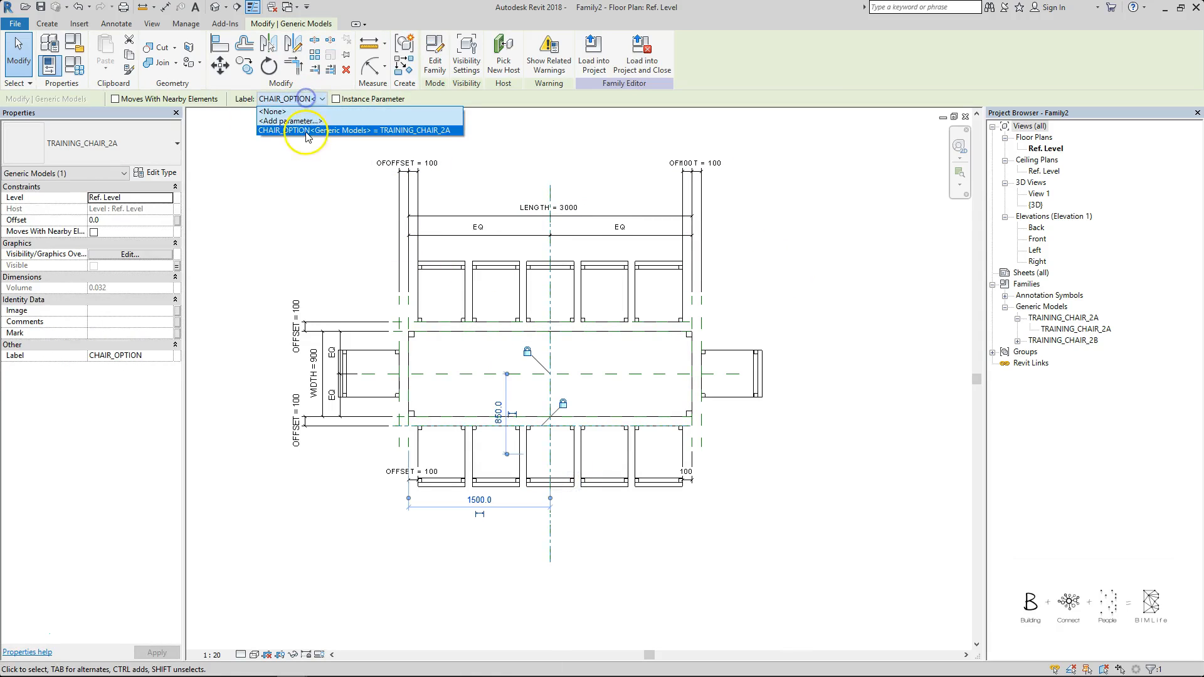
click(830, 263)
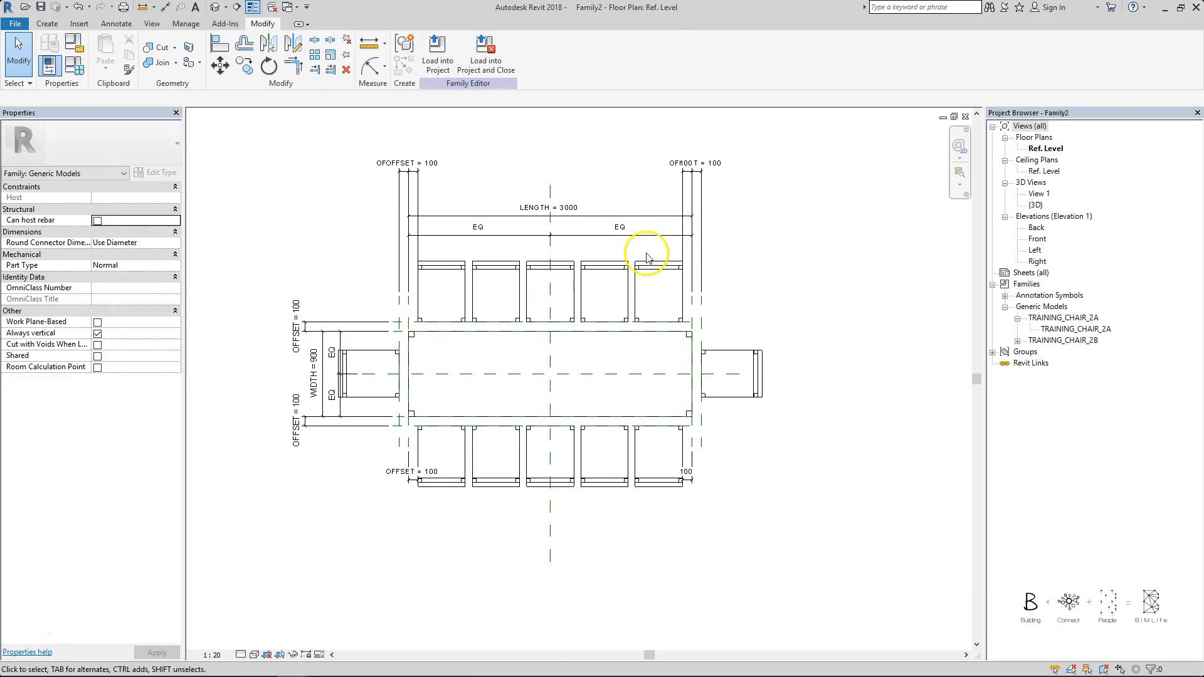
- Set the table's WIDTH parameter to 1200 in the family types and accept
key(f)
key(t)
click(436, 124)
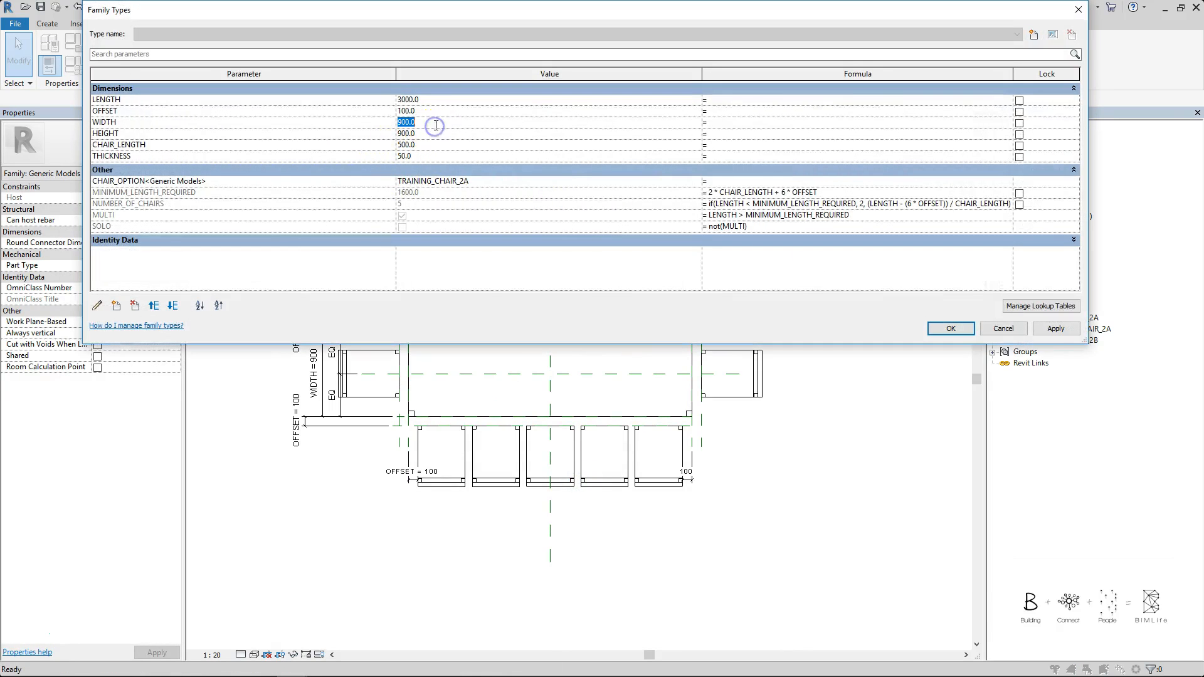
text(1200)
key(Tab)
key(Return)
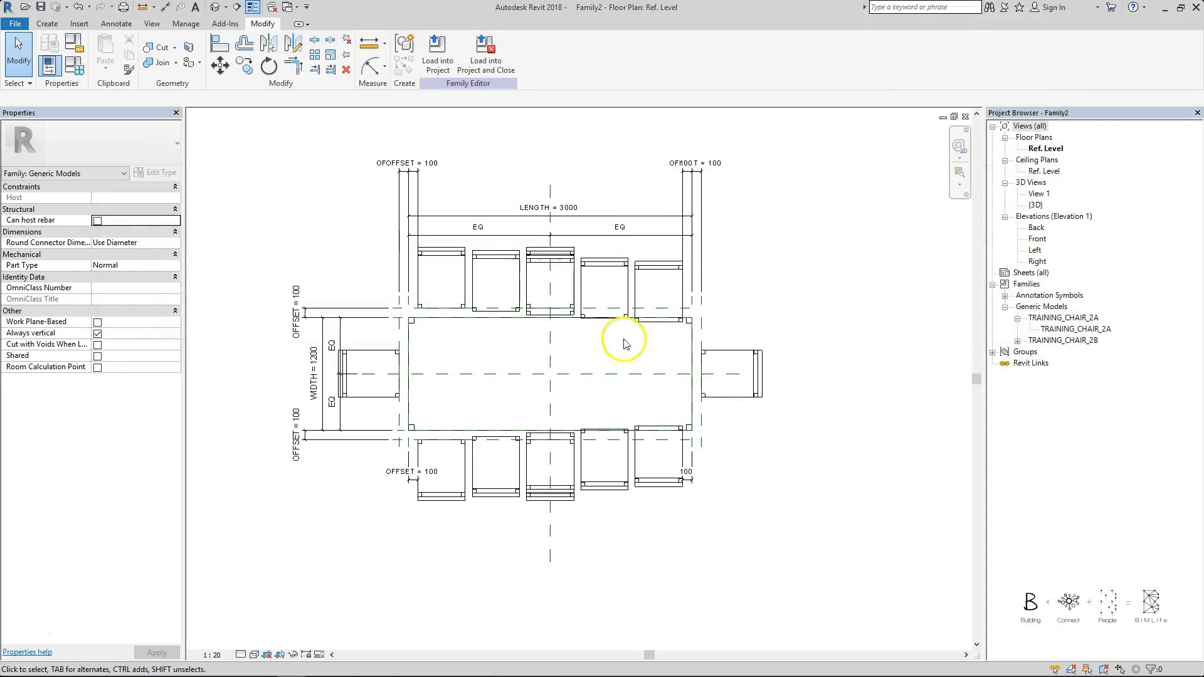
- Align the end chairs of the upper and lower arrays to the horizontal offset reference planes beside the table's long edges
scroll(684, 317, up, 2)
key(a)
key(l)
click(665, 305)
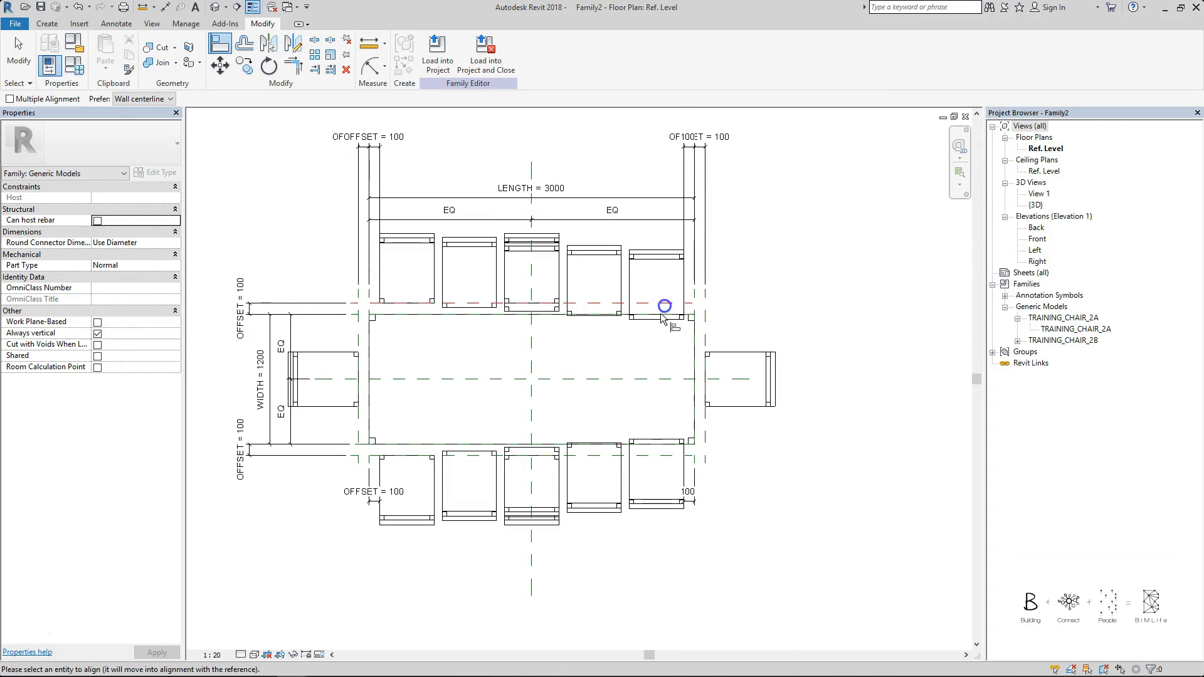
click(663, 317)
click(763, 320)
click(654, 456)
click(664, 441)
click(500, 479)
key(Escape)
middle_drag(709, 268, 725, 286)
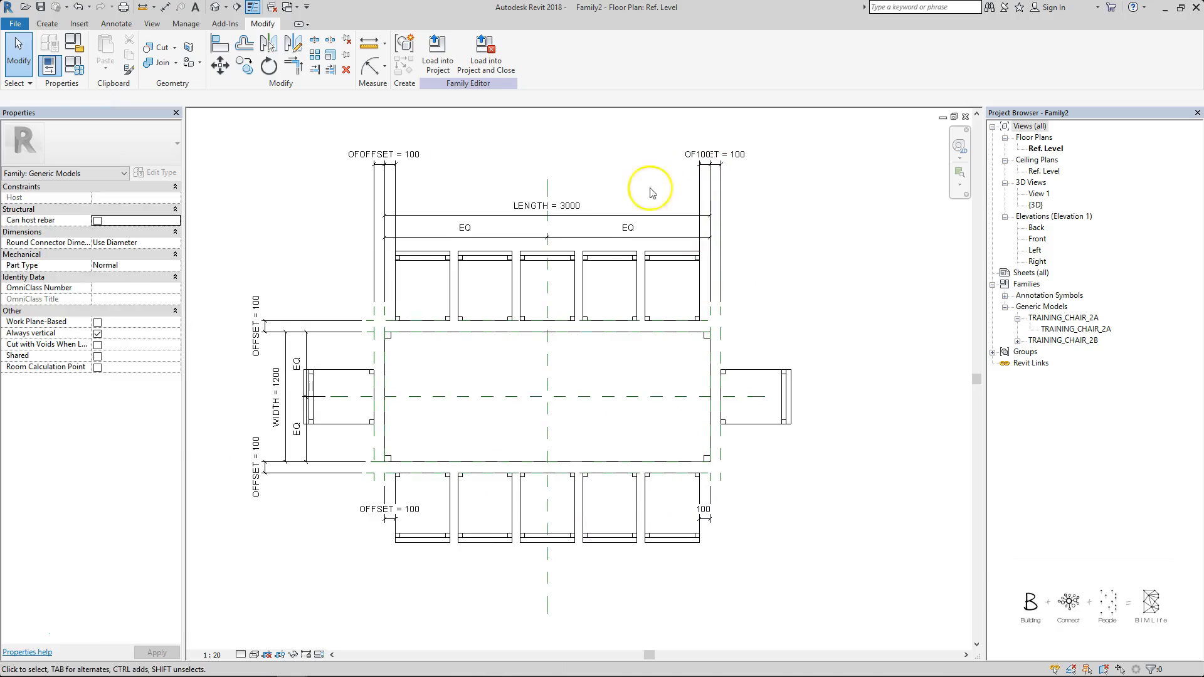
- Move the chair-to-table-end dimensions above both table ends higher, clear of the overlapping OFFSET dimensions
drag(402, 162, 402, 122)
click(490, 162)
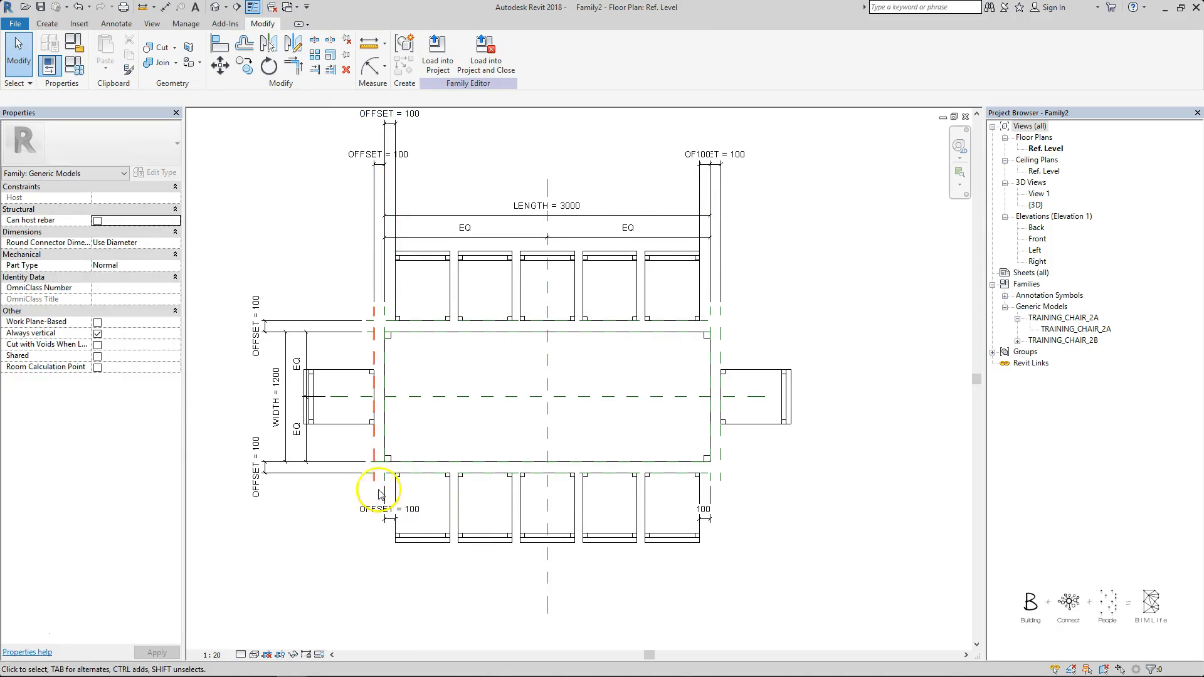
drag(705, 155, 698, 123)
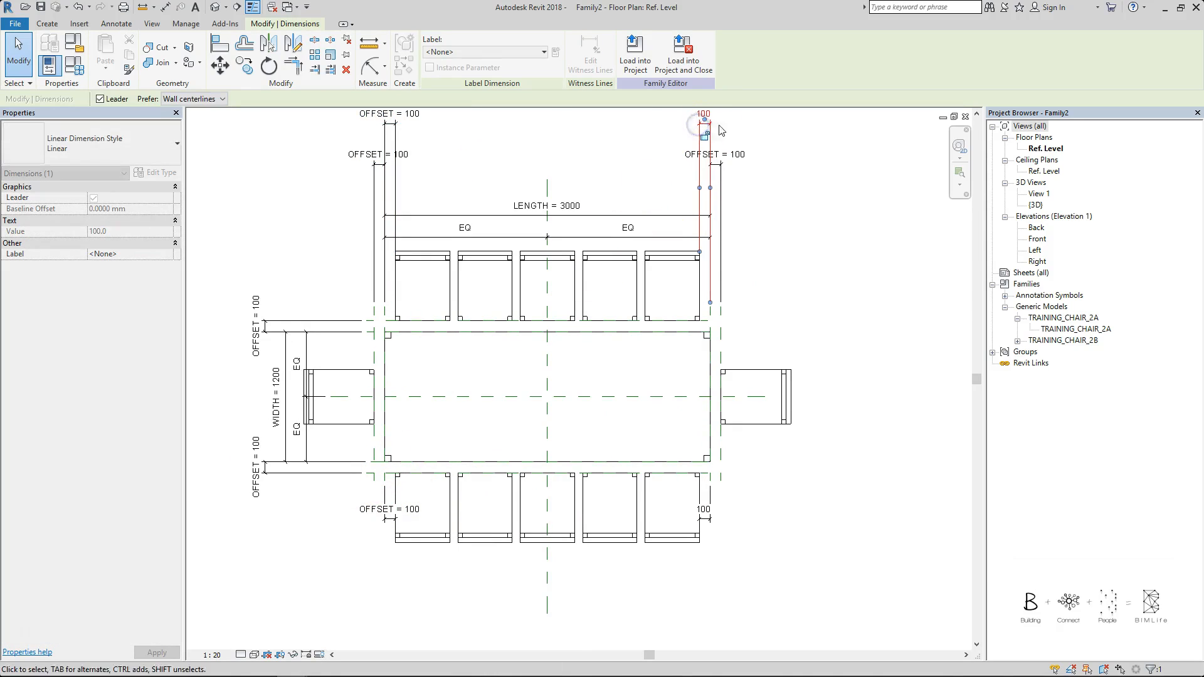
click(766, 503)
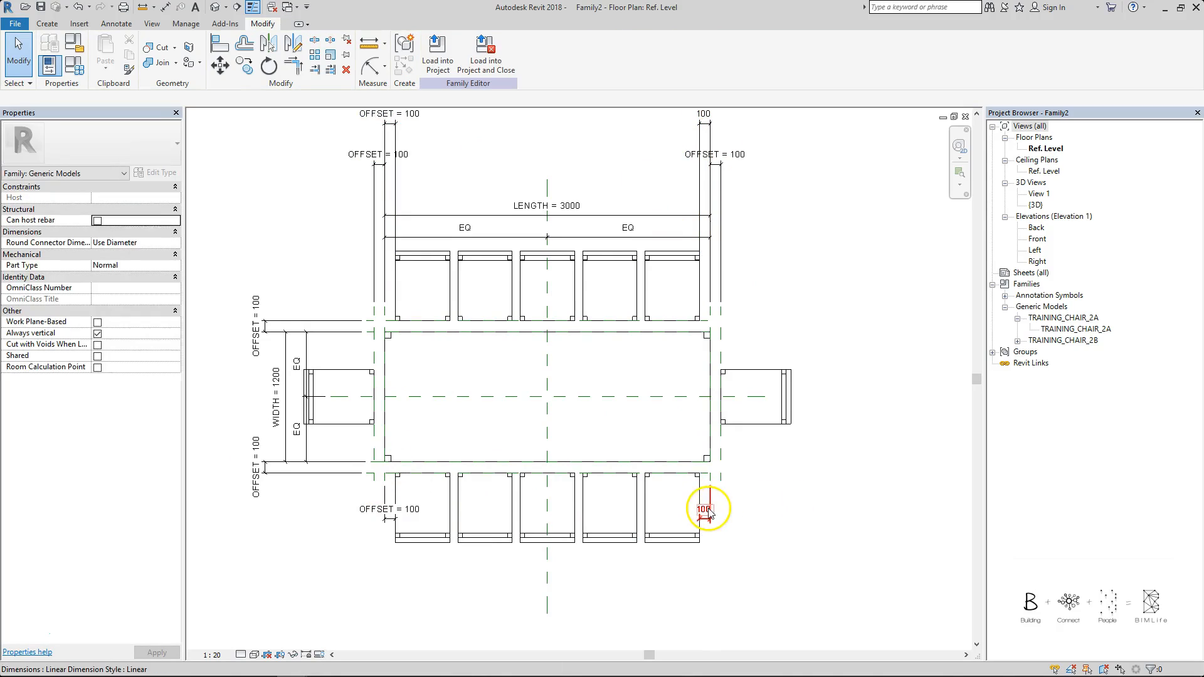
- Assign the OFFSET label to the two unlabelled 100 mm dimensions at the arrays' last chairs, above and below the table
click(710, 508)
ctrl+click(702, 126)
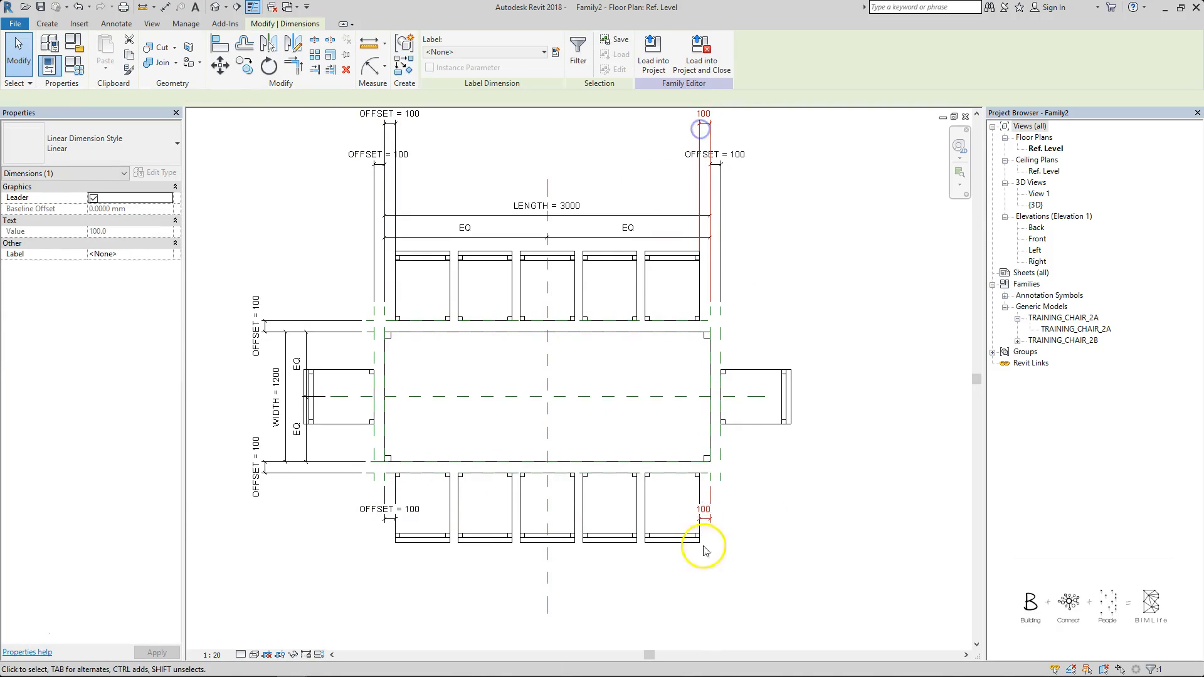
click(502, 52)
click(495, 153)
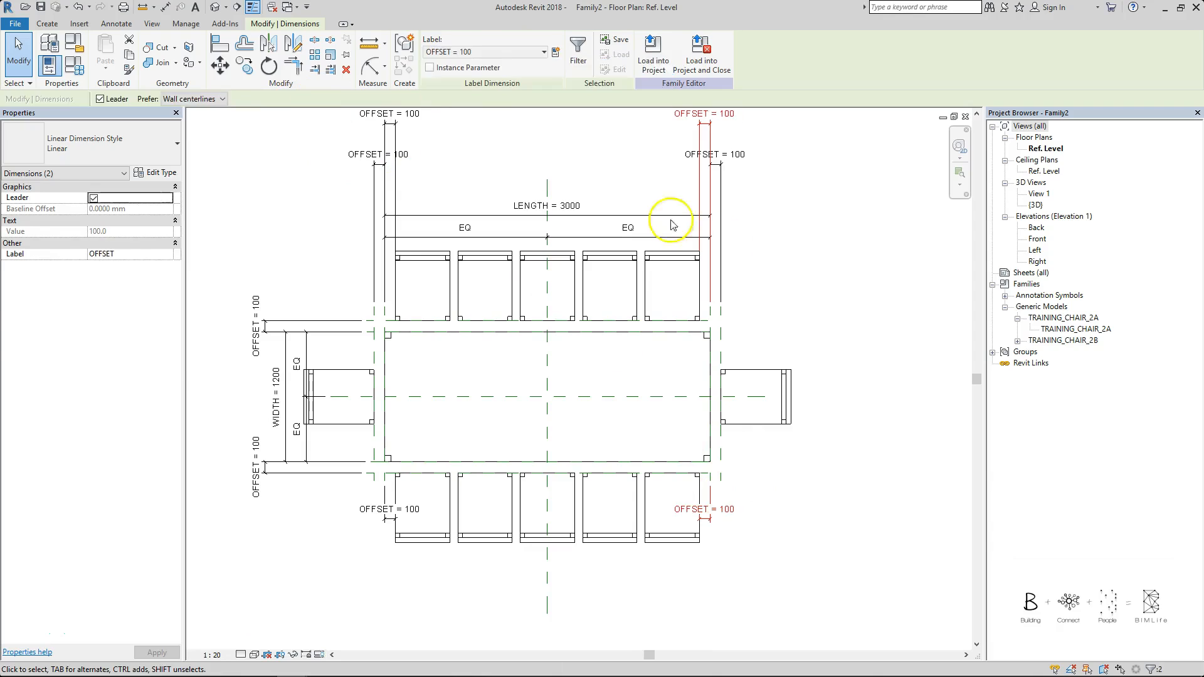
click(788, 263)
- Test the family by setting the table's WIDTH to 1000 in the family types and accepting
key(f)
key(t)
click(468, 104)
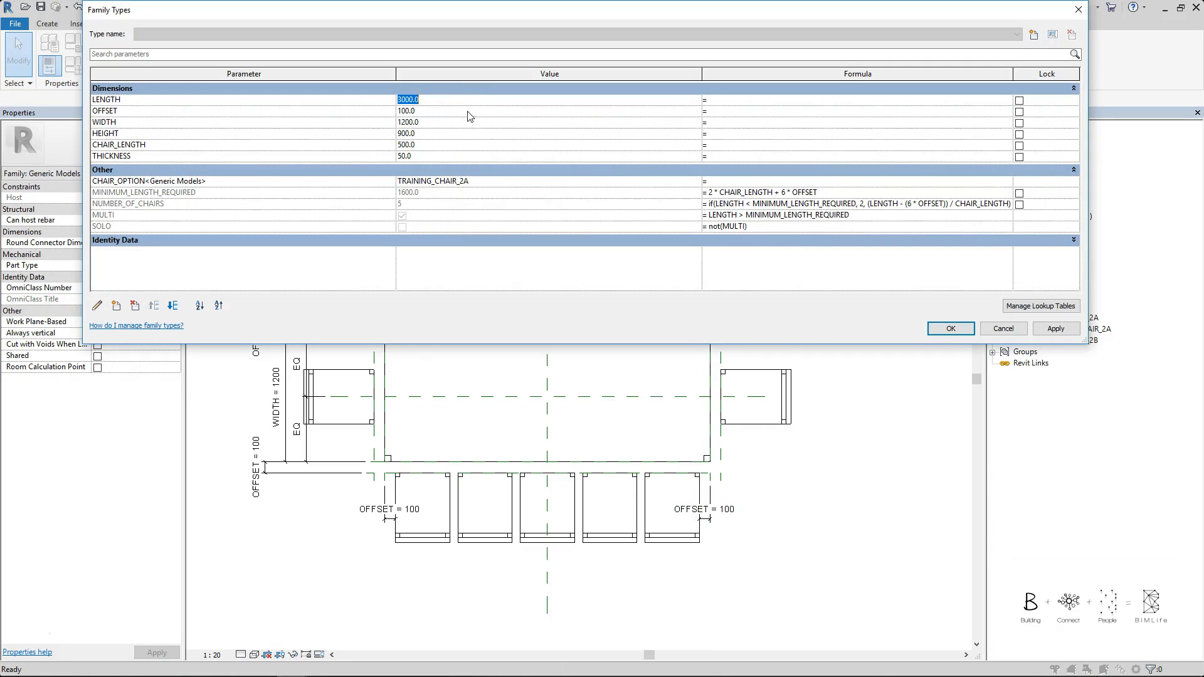
click(467, 121)
text(1000)
key(Return)
key(Return)
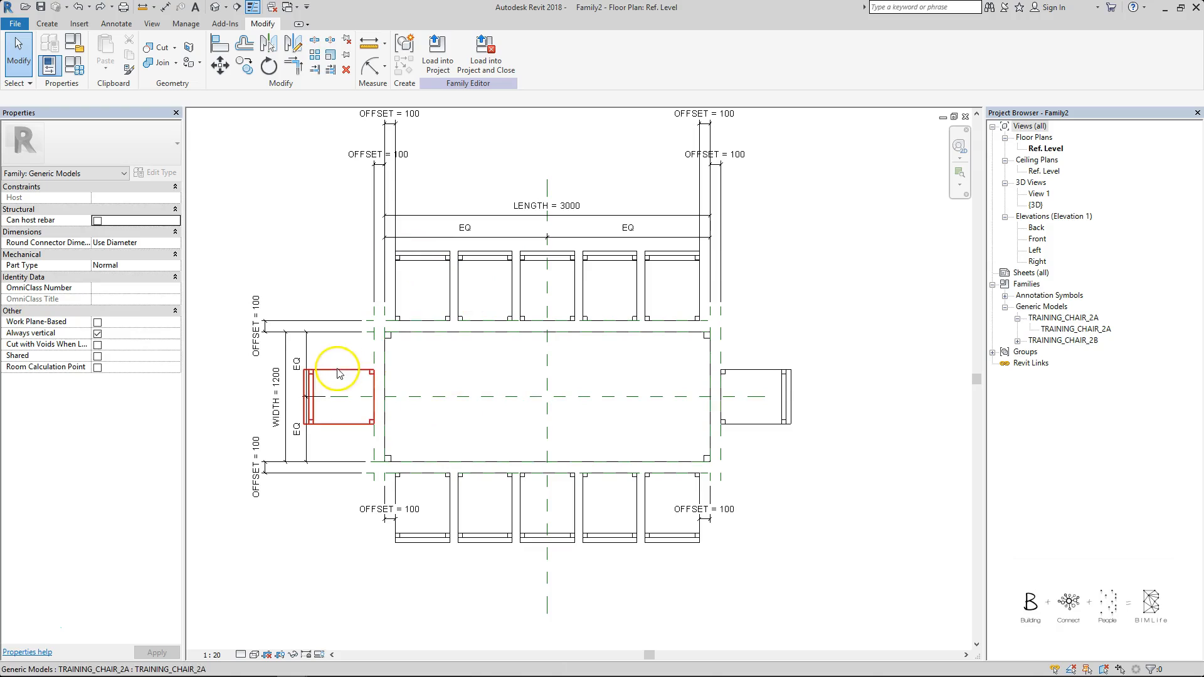
- Associate the LENGTH type parameter of TRAINING_CHAIR_2A with the CHAIR_LENGTH family parameter, check the association and accept
click(357, 379)
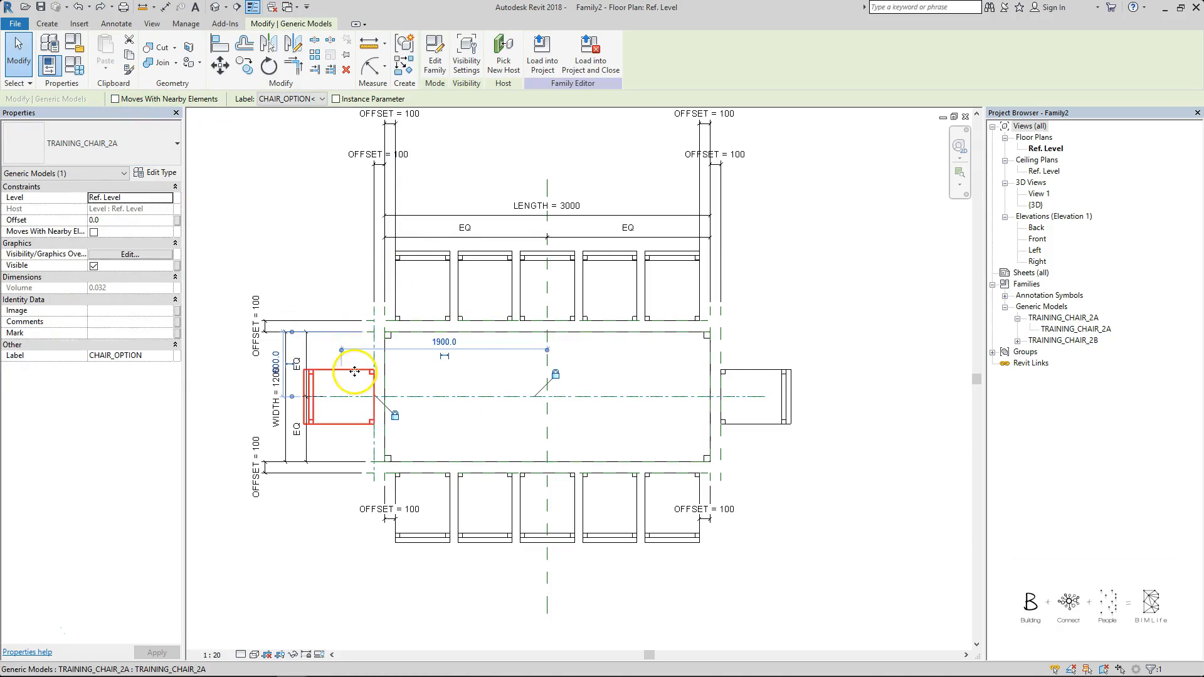
click(164, 173)
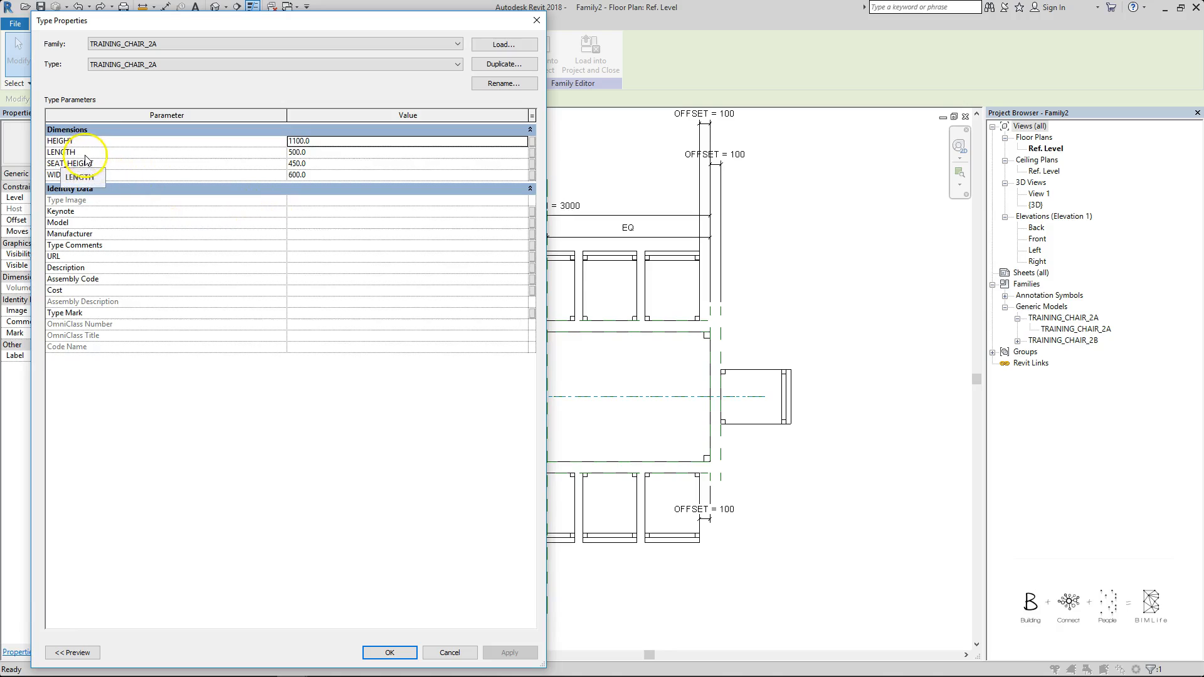
click(532, 152)
click(242, 308)
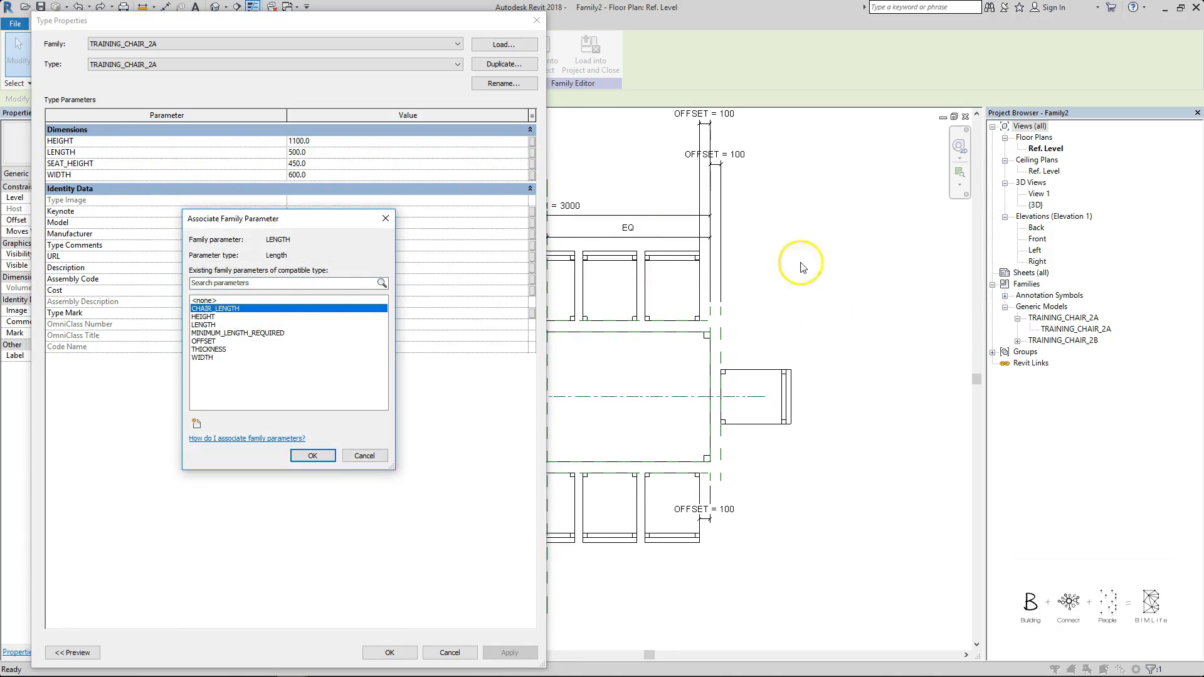
key(Return)
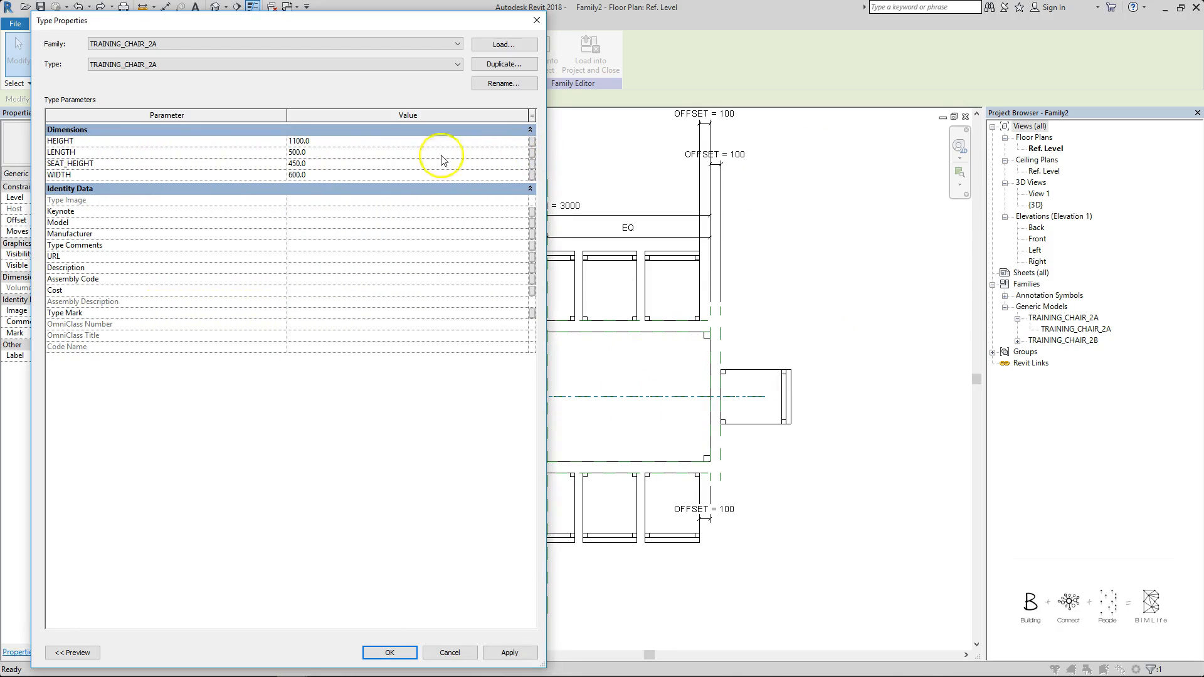
click(533, 154)
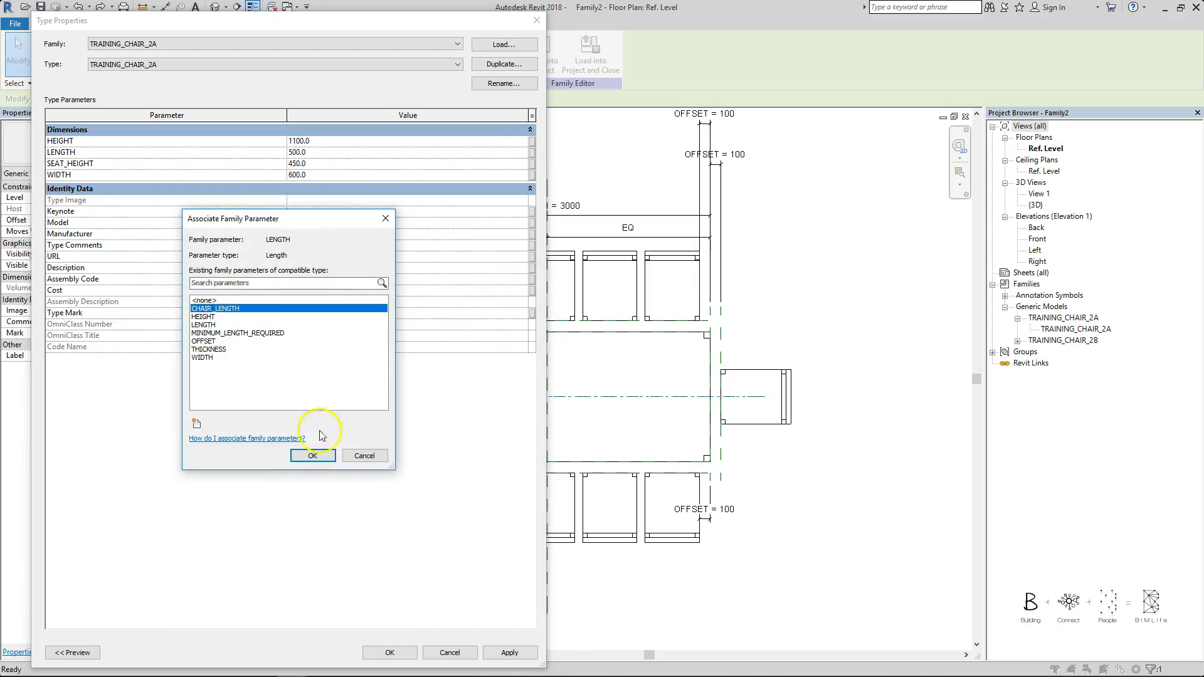
click(313, 456)
click(389, 652)
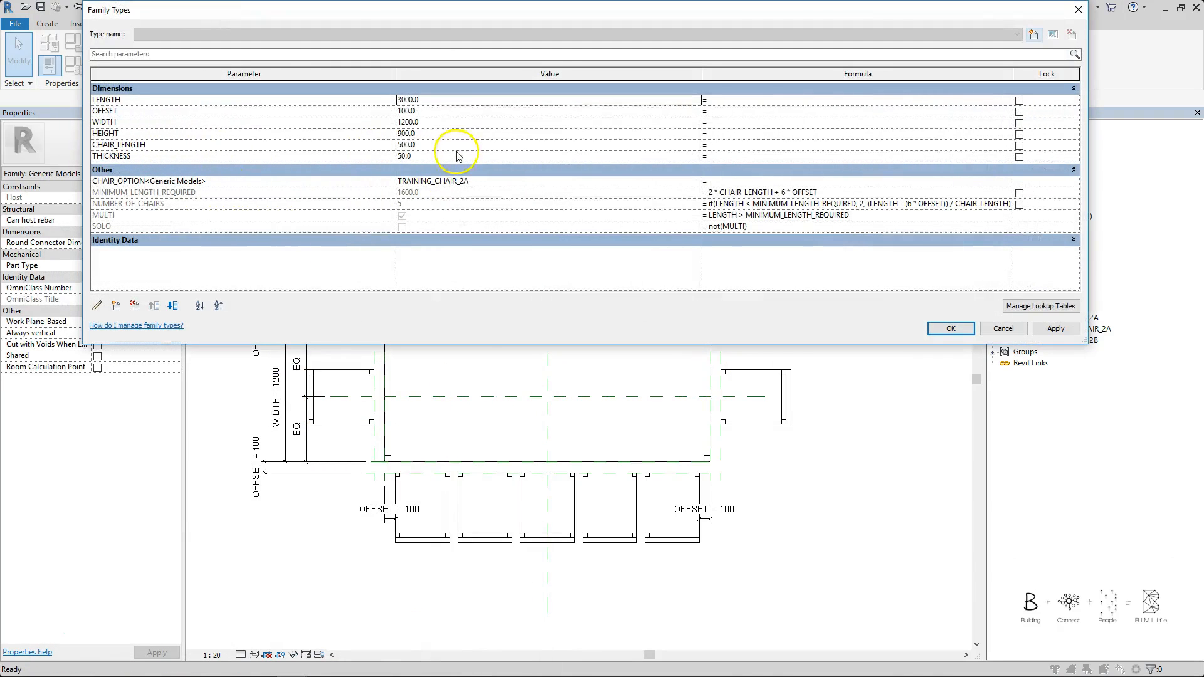
- Test the family with CHAIR_LENGTH set to 600, and undo the change
click(465, 144)
text(600)
key(Return)
key(Return)
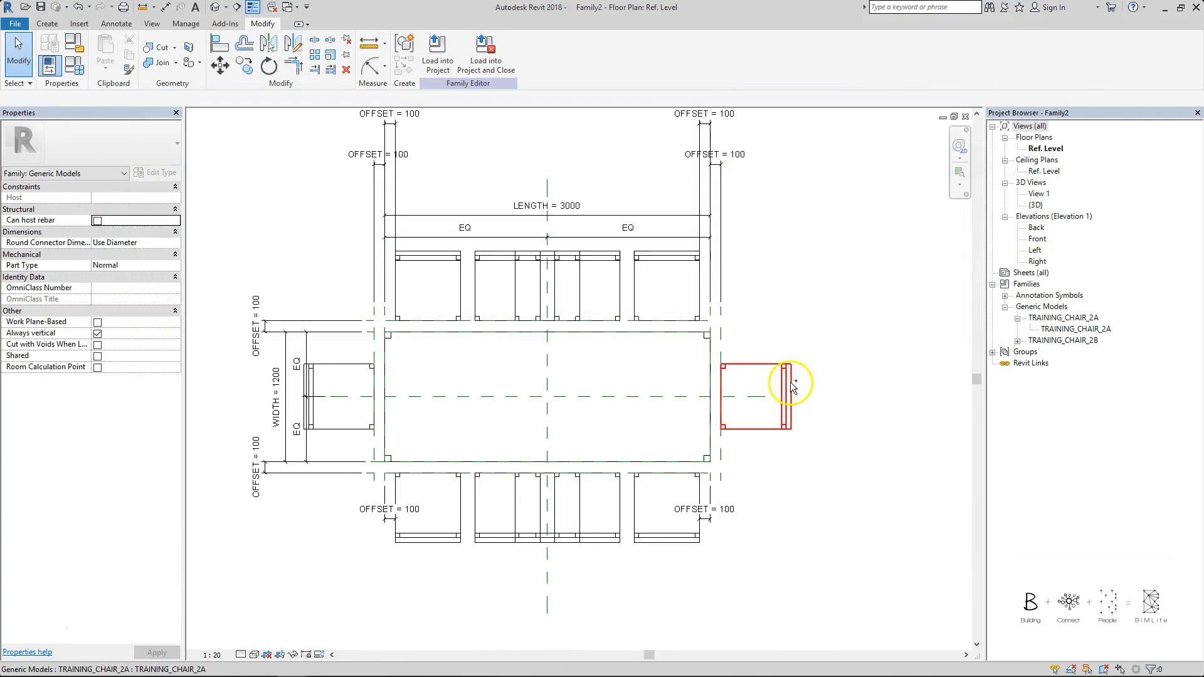
key(ctrl+z)
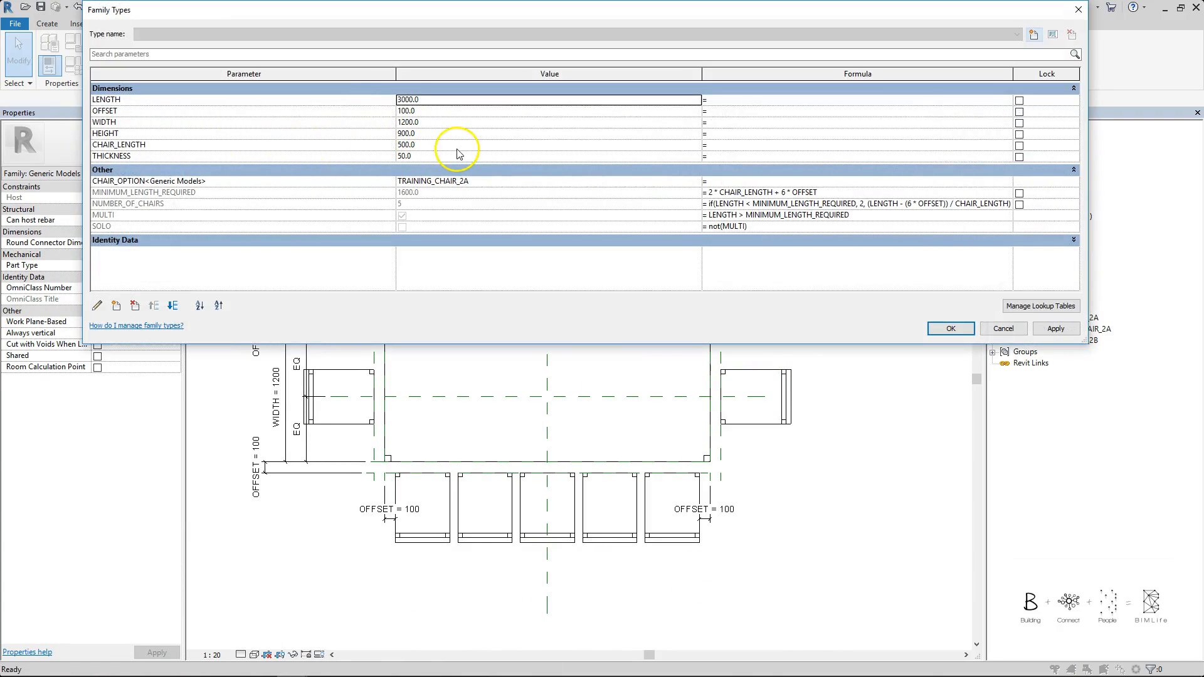
- Try to change LENGTH from a type to an instance parameter in the family types
click(459, 145)
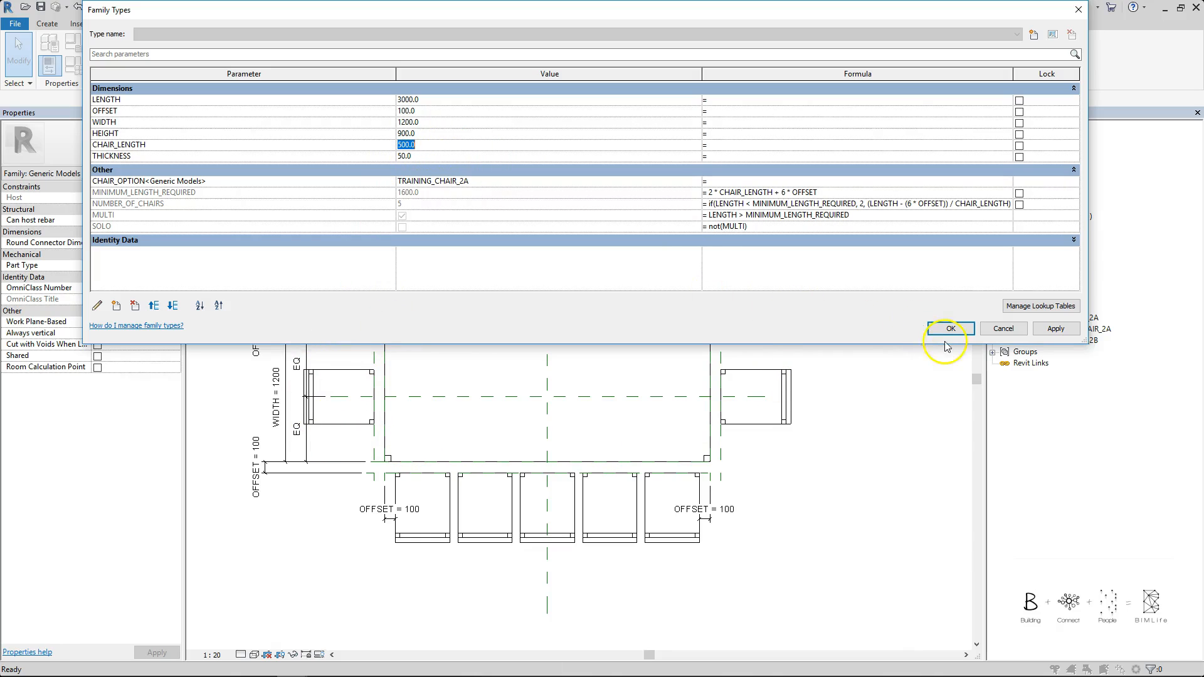
click(185, 104)
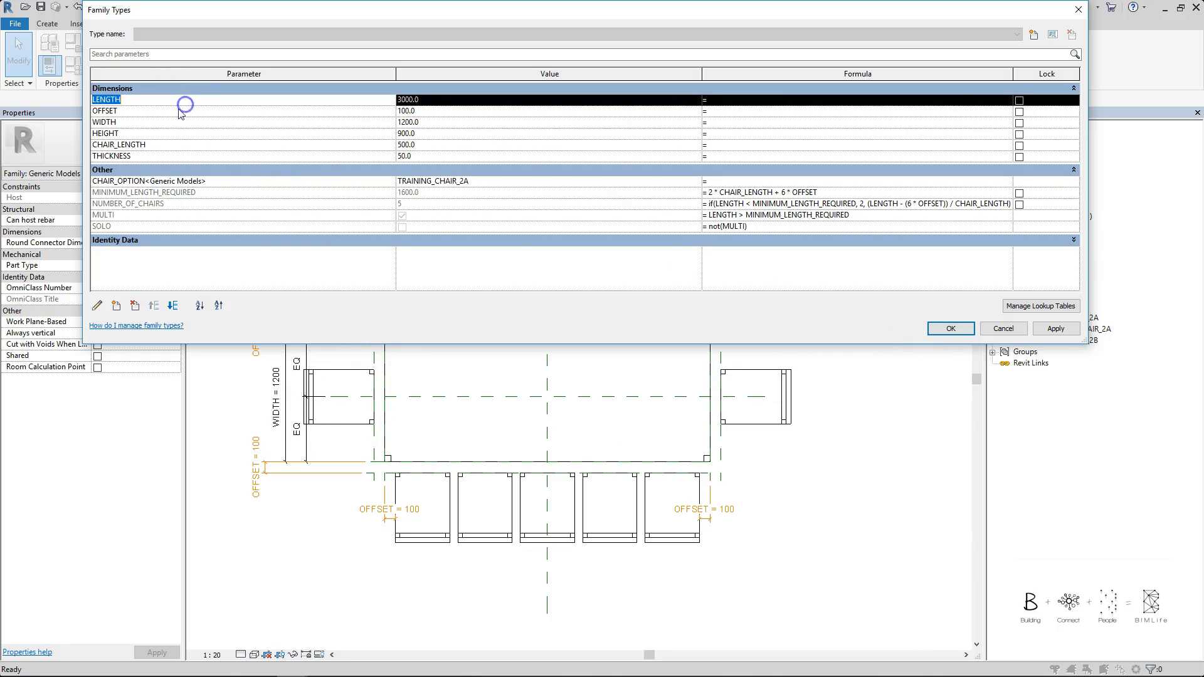
click(97, 308)
click(834, 359)
click(845, 496)
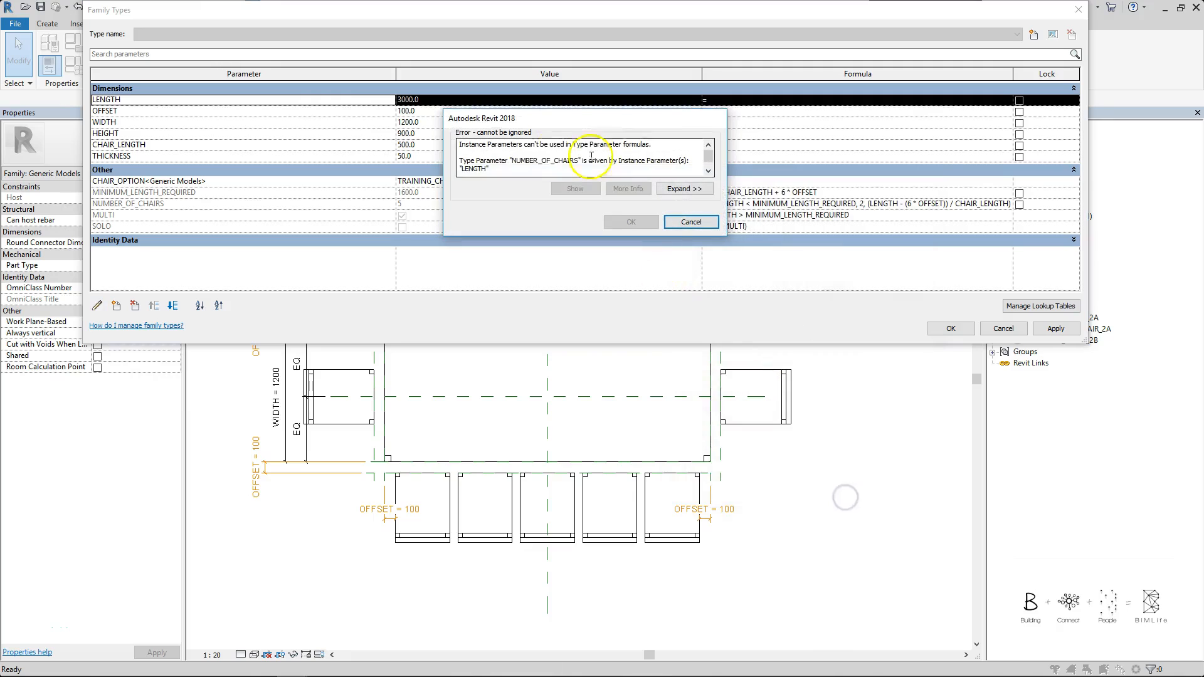
click(690, 222)
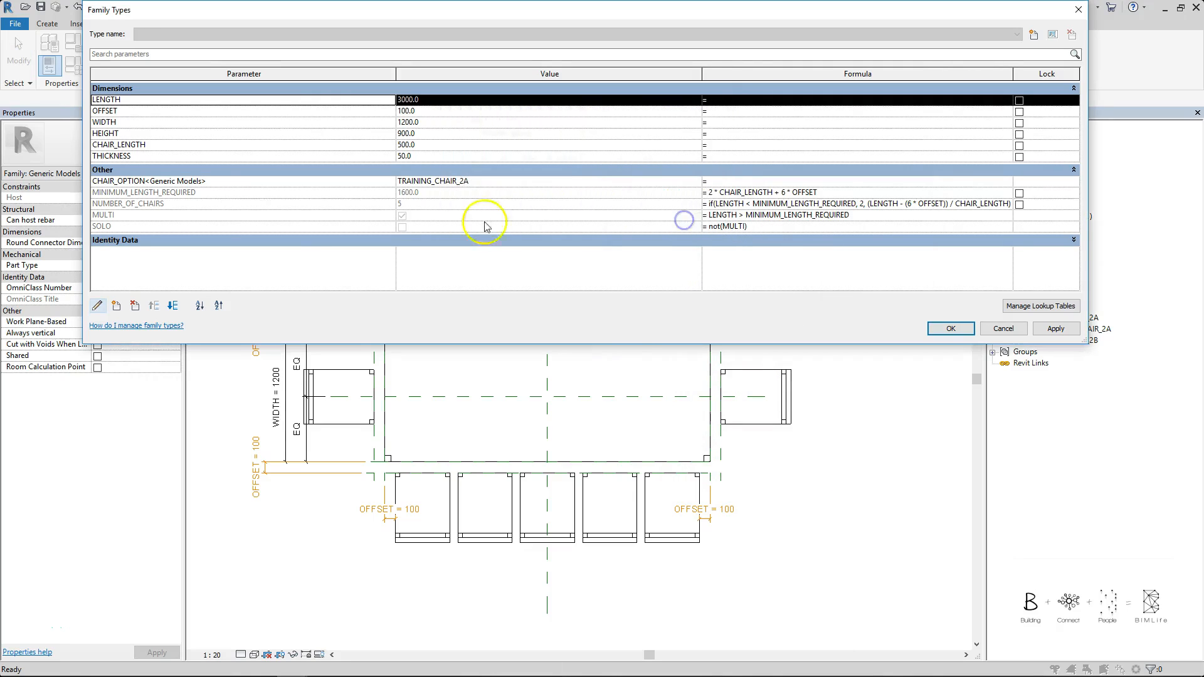
- Change NUMBER_OF_CHAIRS to an instance parameter
click(182, 204)
click(97, 305)
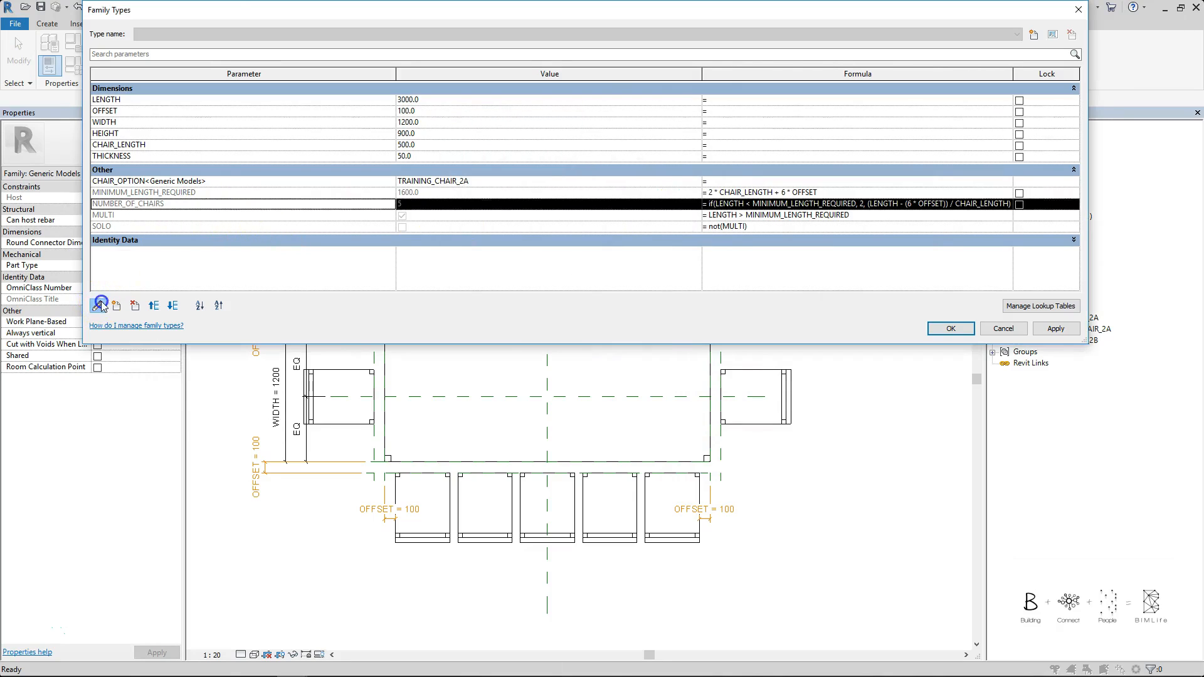
click(845, 496)
- Try to change MULTI to an instance parameter while SOLO is still a type parameter
click(177, 215)
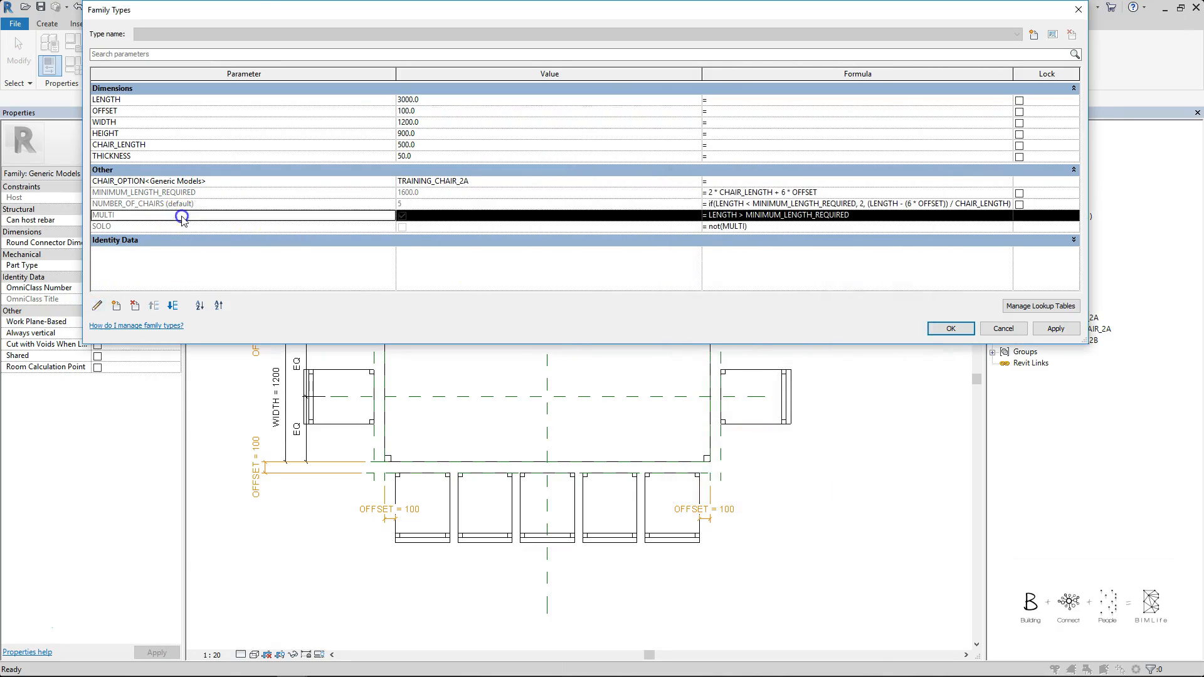
click(98, 306)
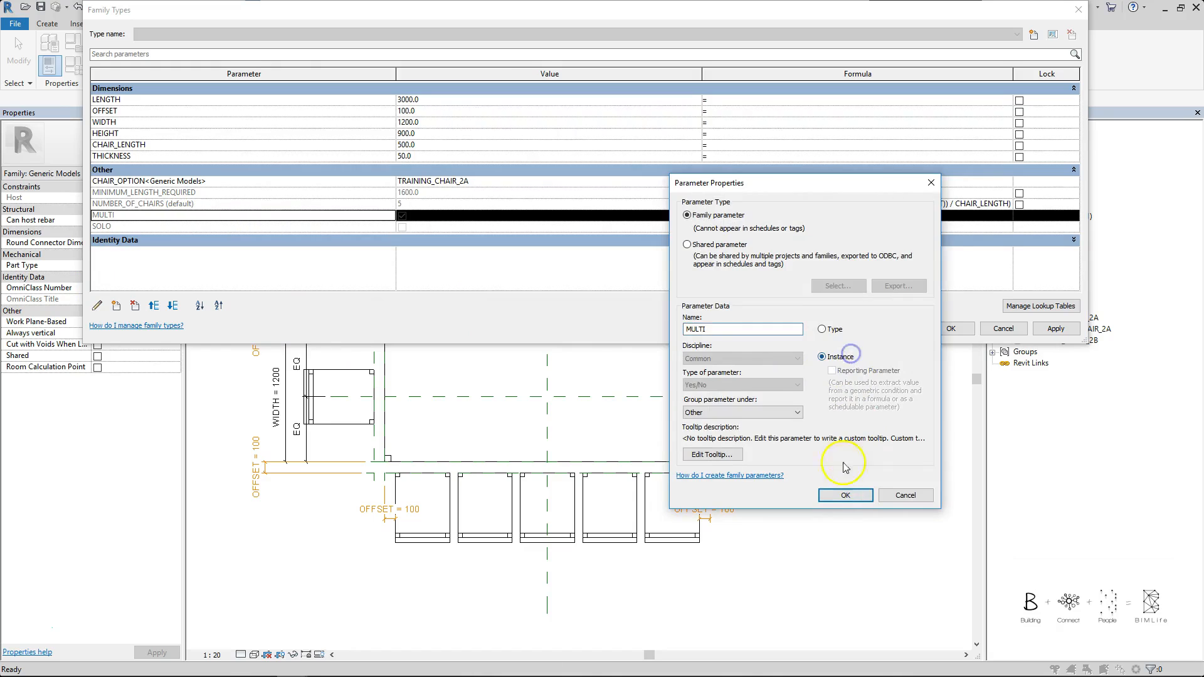
click(845, 495)
click(690, 221)
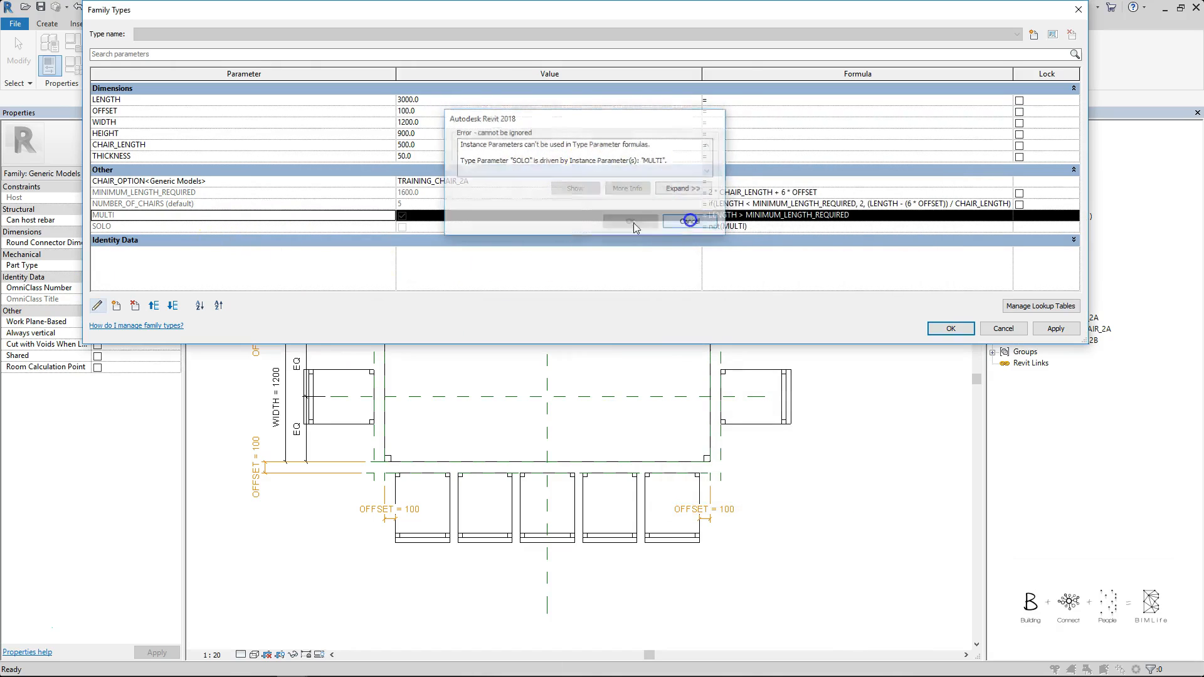
- Change SOLO and then MULTI to instance parameters
click(178, 226)
click(97, 306)
click(822, 356)
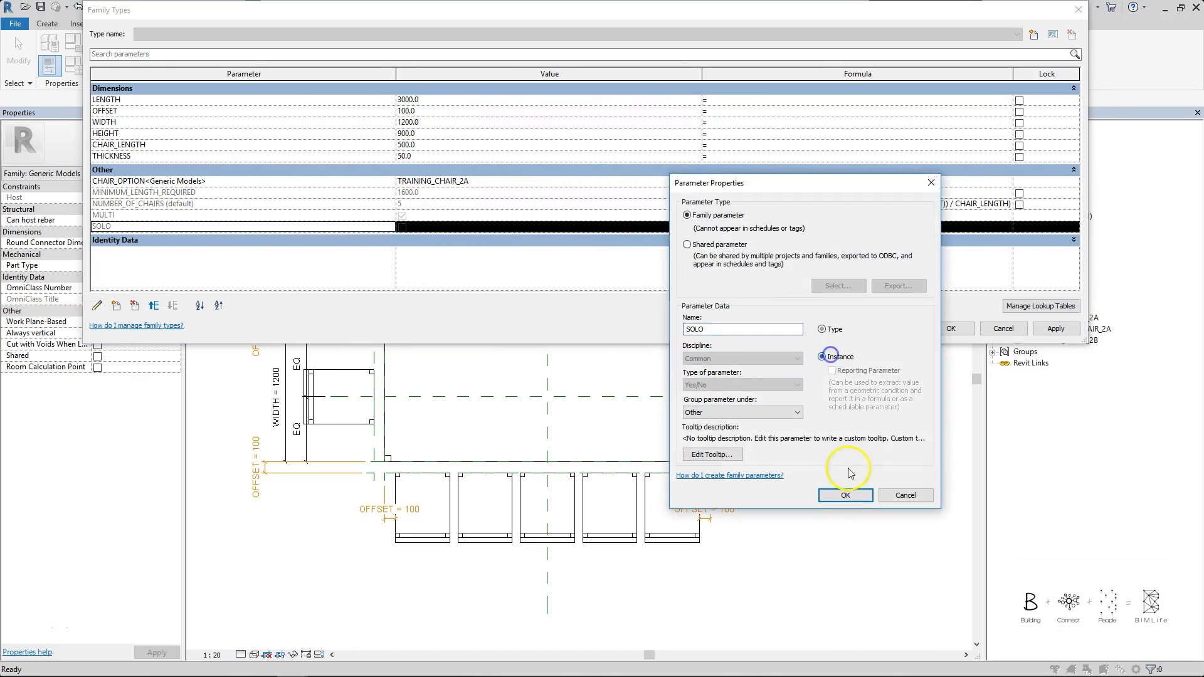
click(846, 496)
click(177, 215)
click(97, 305)
click(823, 356)
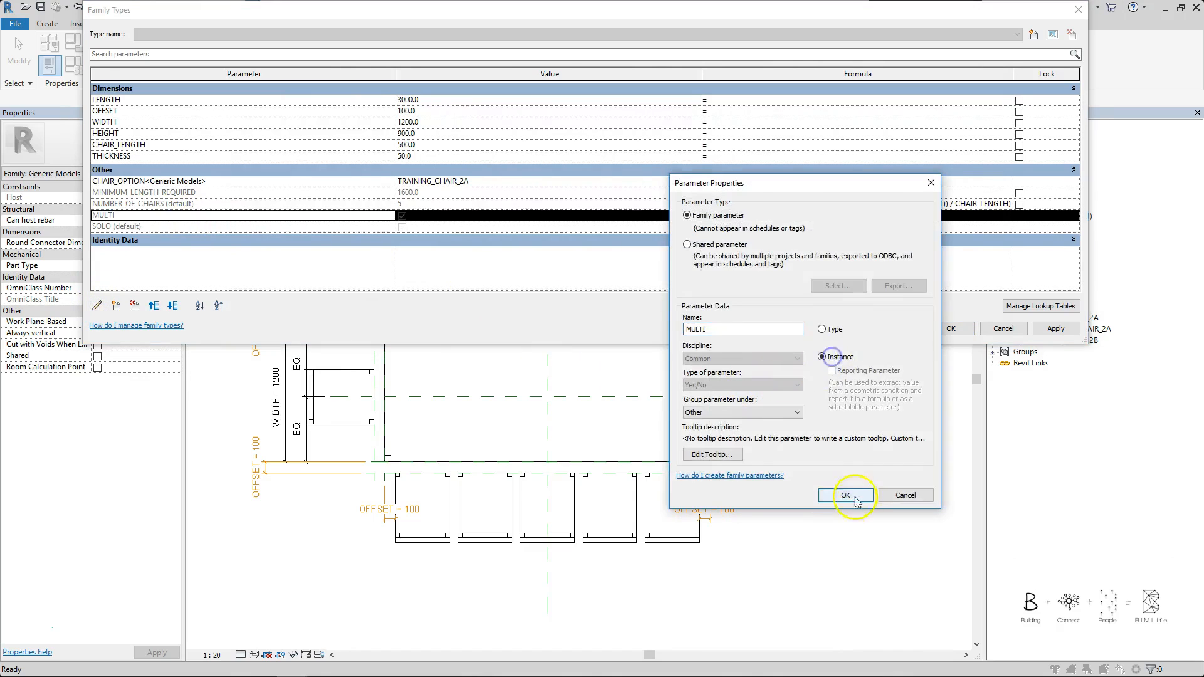
click(846, 496)
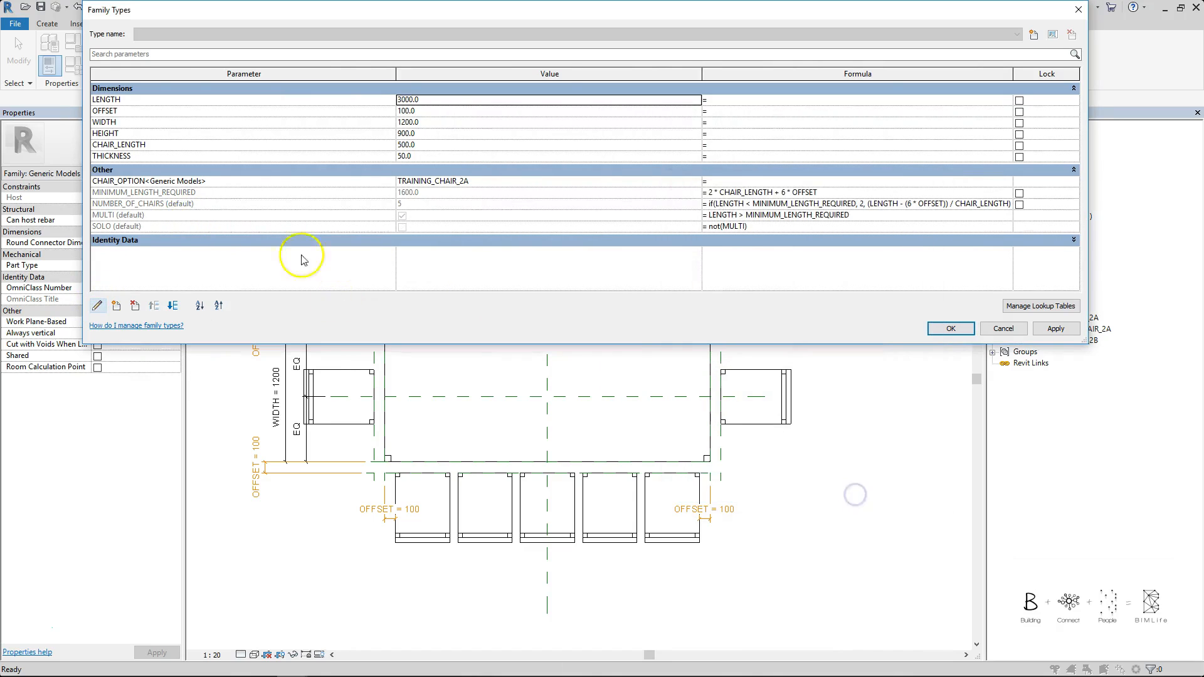
- Change LENGTH to an instance parameter now that its dependent parameters are instance-based
click(152, 100)
click(97, 305)
click(822, 357)
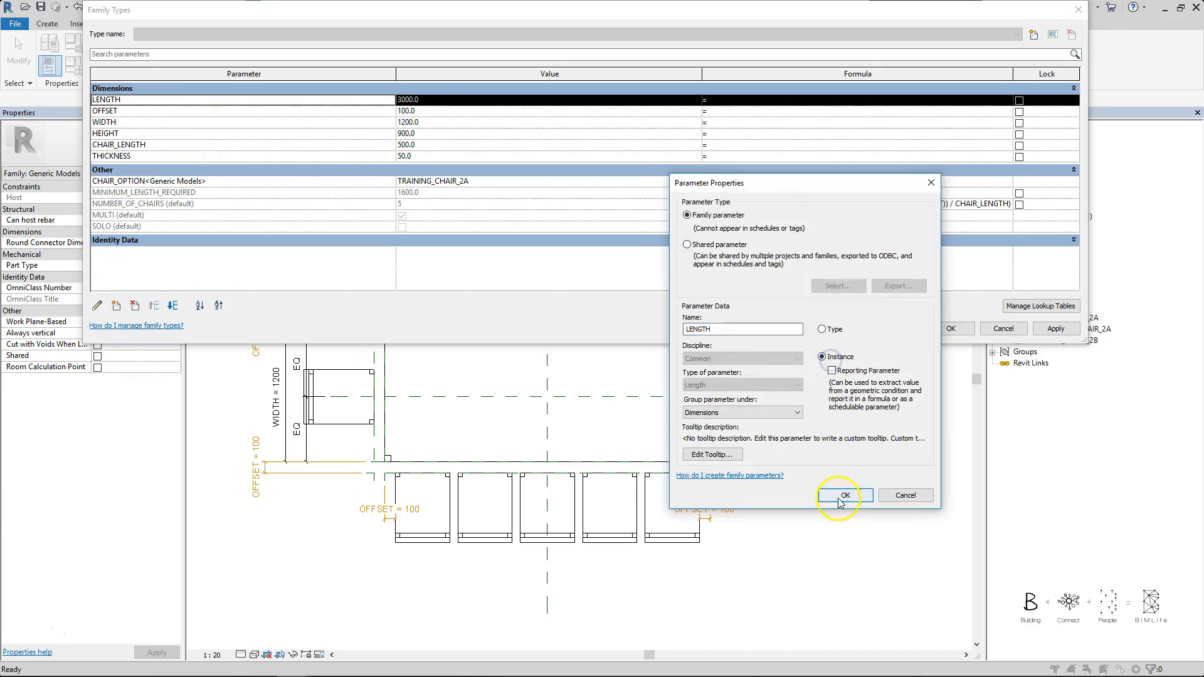
click(846, 496)
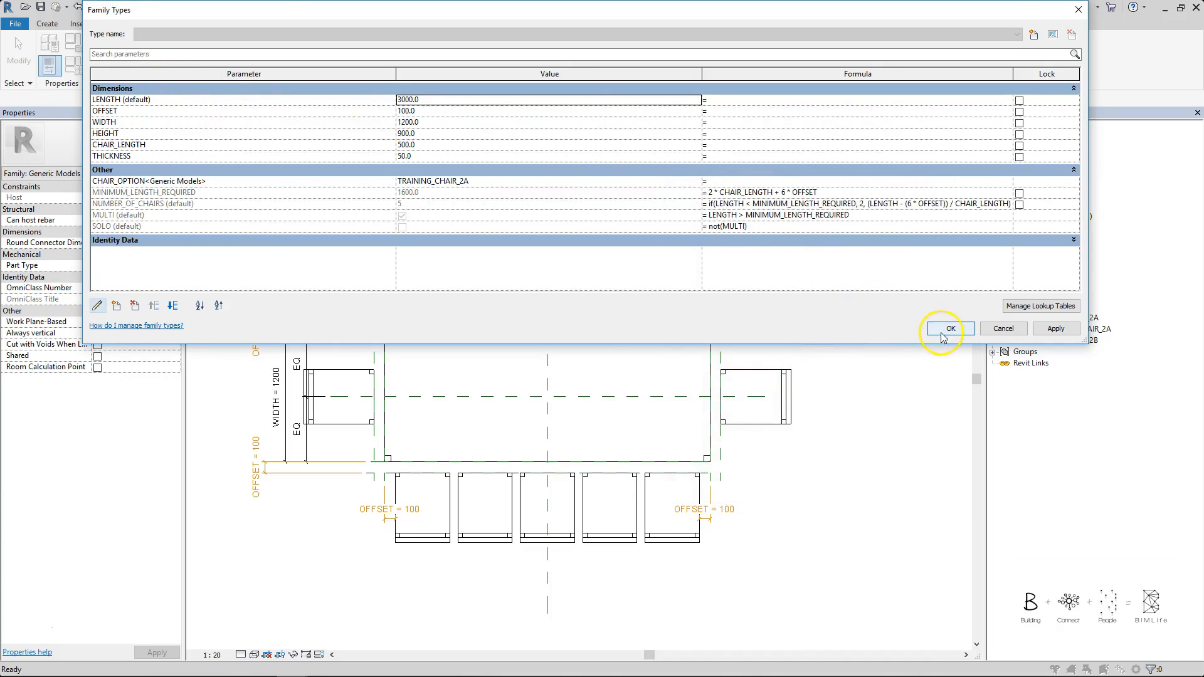
- Load the table family into Project1, replacing the version already there
click(438, 57)
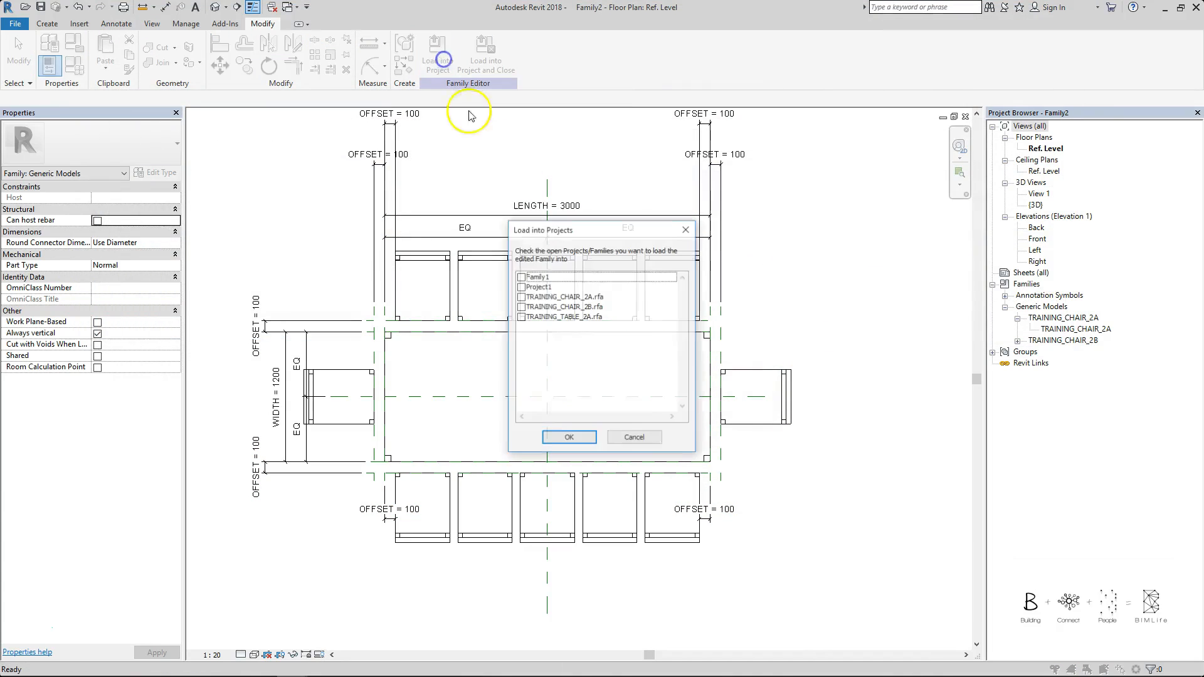
click(520, 288)
click(570, 441)
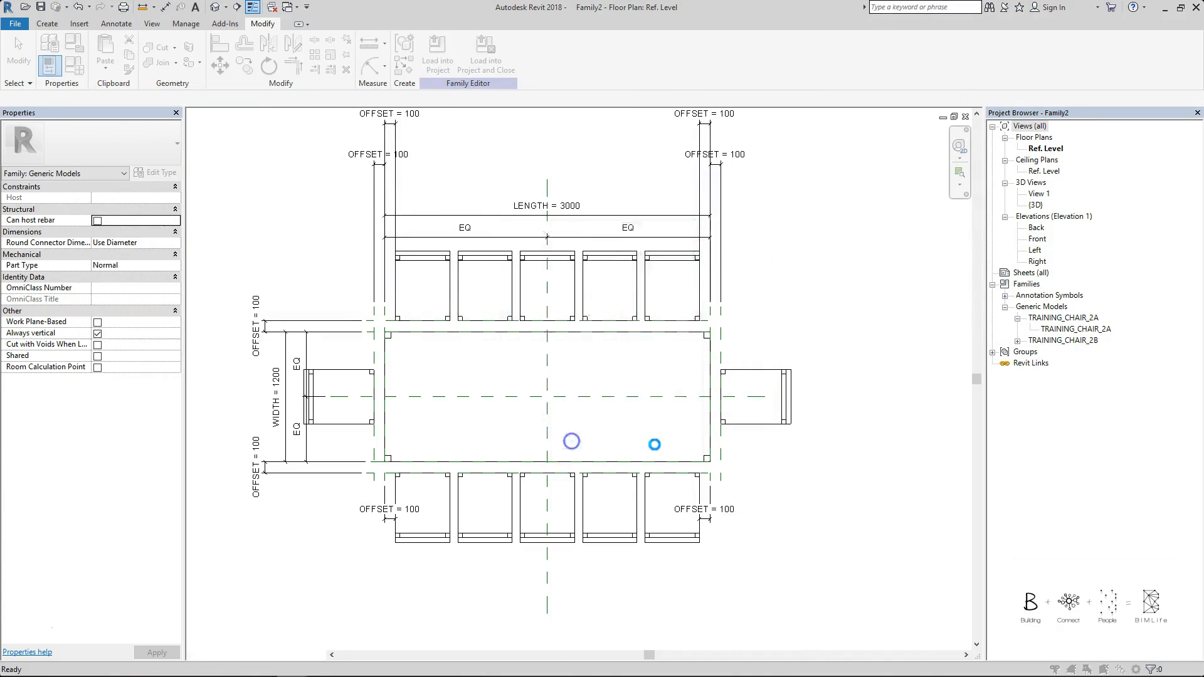
click(639, 336)
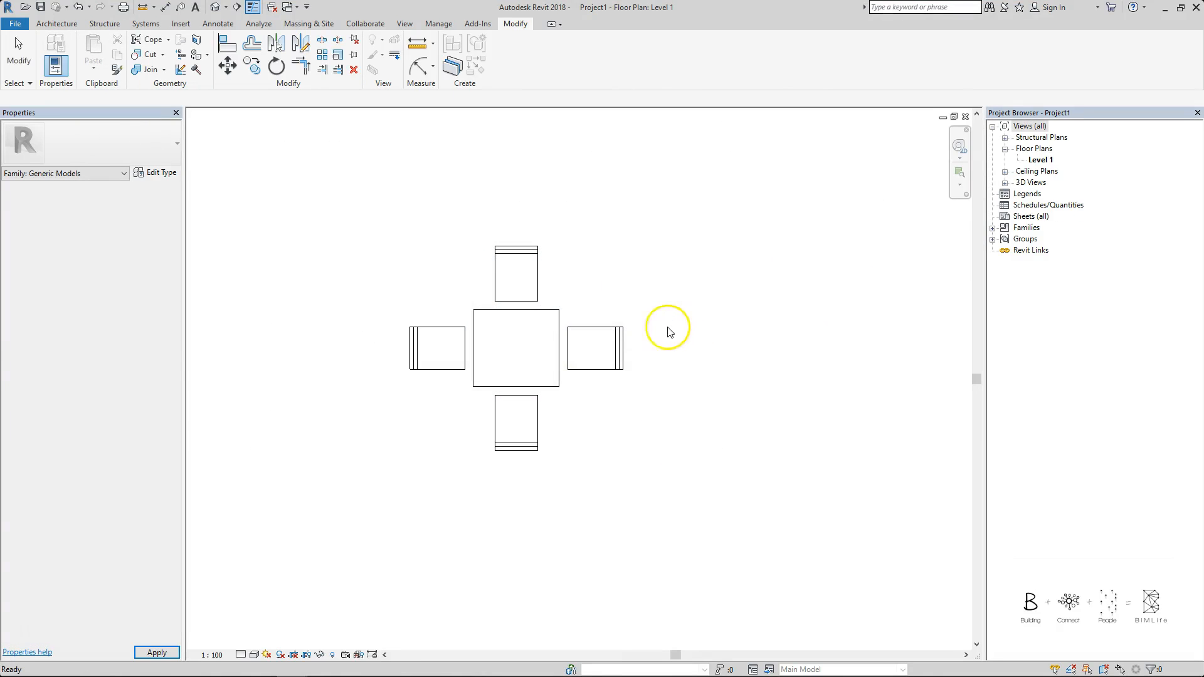
- Stretch the placed table by its end grips to a LENGTH of about 1420 mm to test the chair switching
click(646, 348)
drag(646, 348, 795, 355)
drag(411, 347, 686, 352)
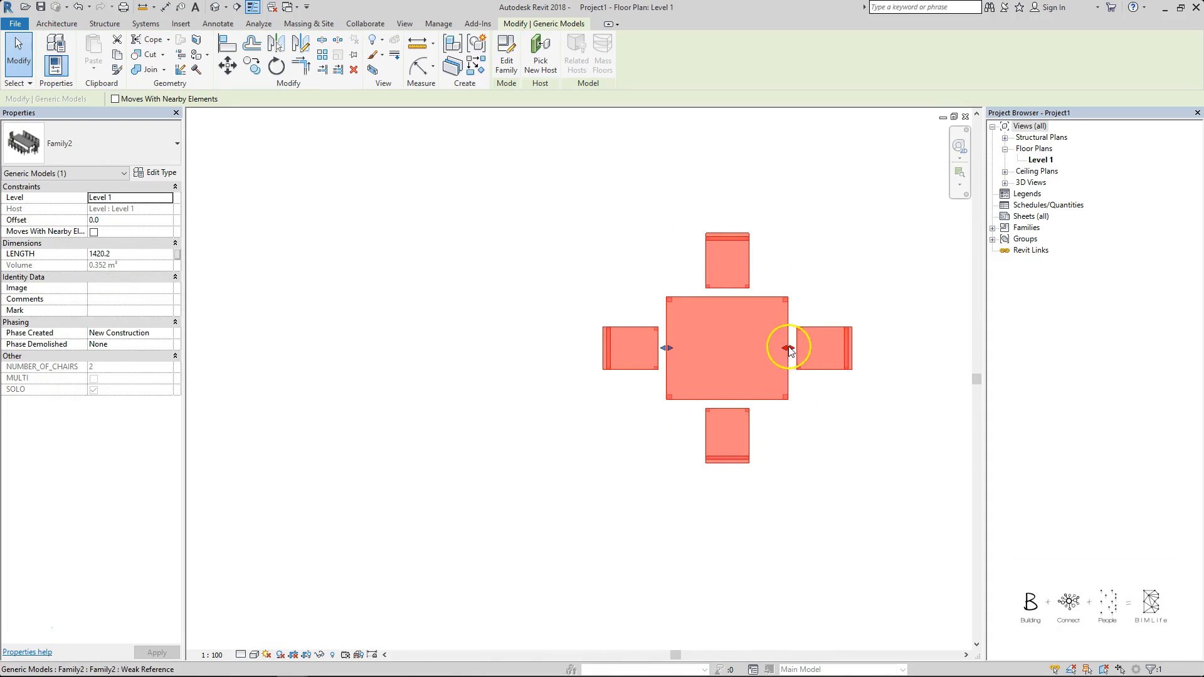
click(592, 247)
- Open the placed table's family for editing and bring up its family types
click(708, 300)
double_click(709, 300)
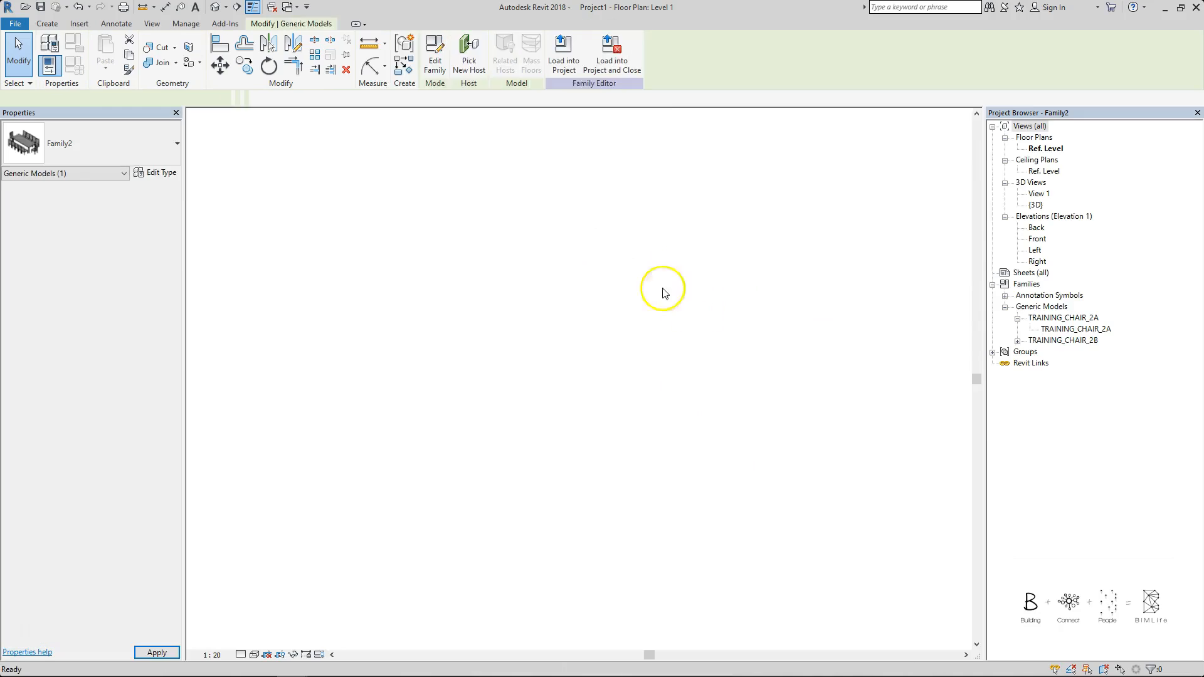
key(f)
key(t)
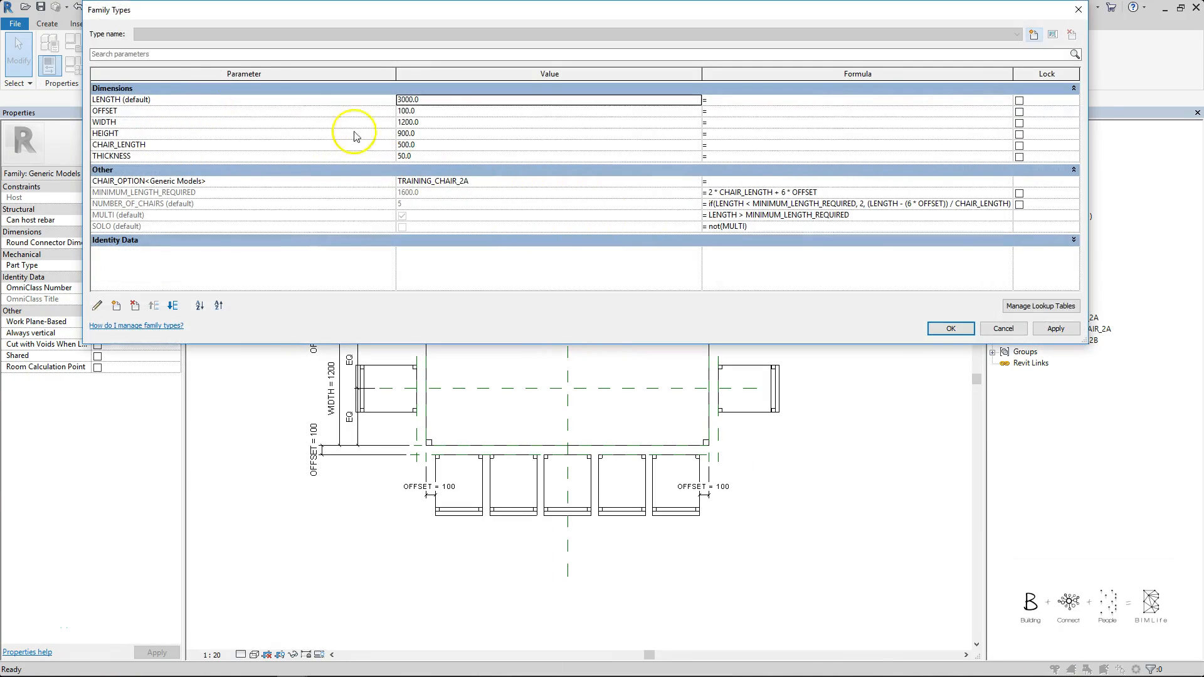